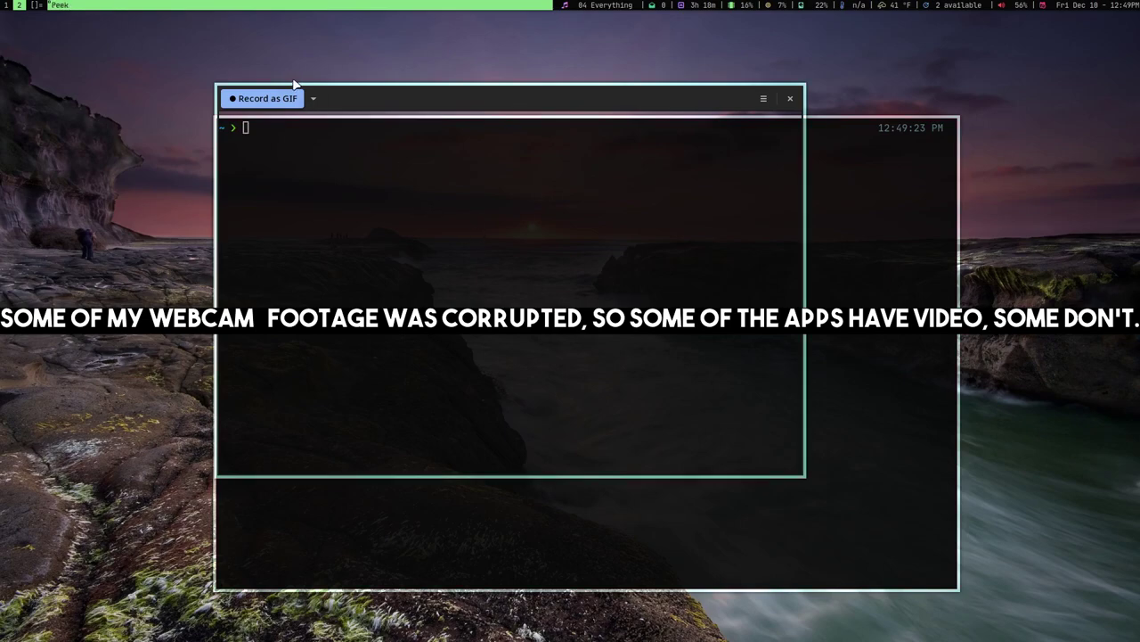
- Look at Peek's recording window size setting and cancel it without changes
click(313, 99)
click(313, 98)
click(763, 99)
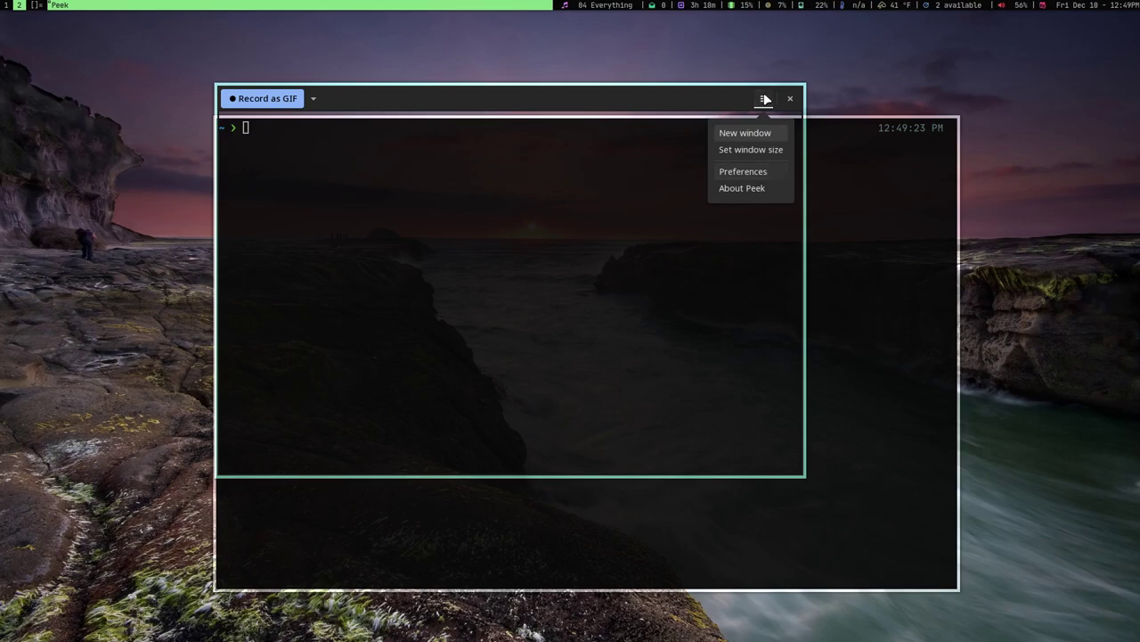
click(748, 150)
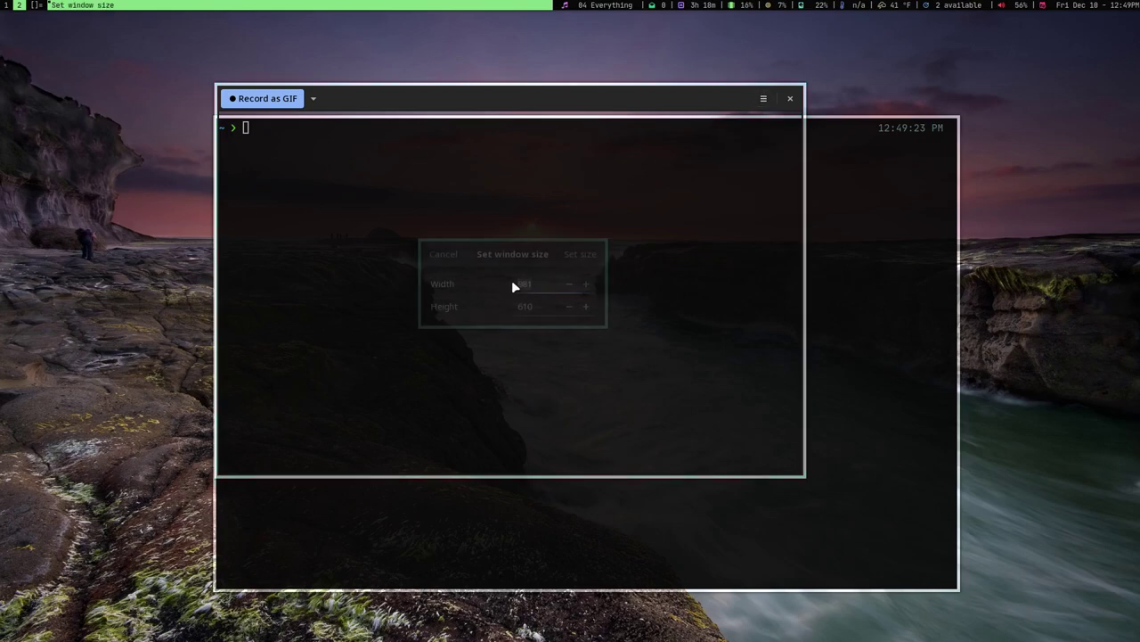
click(454, 254)
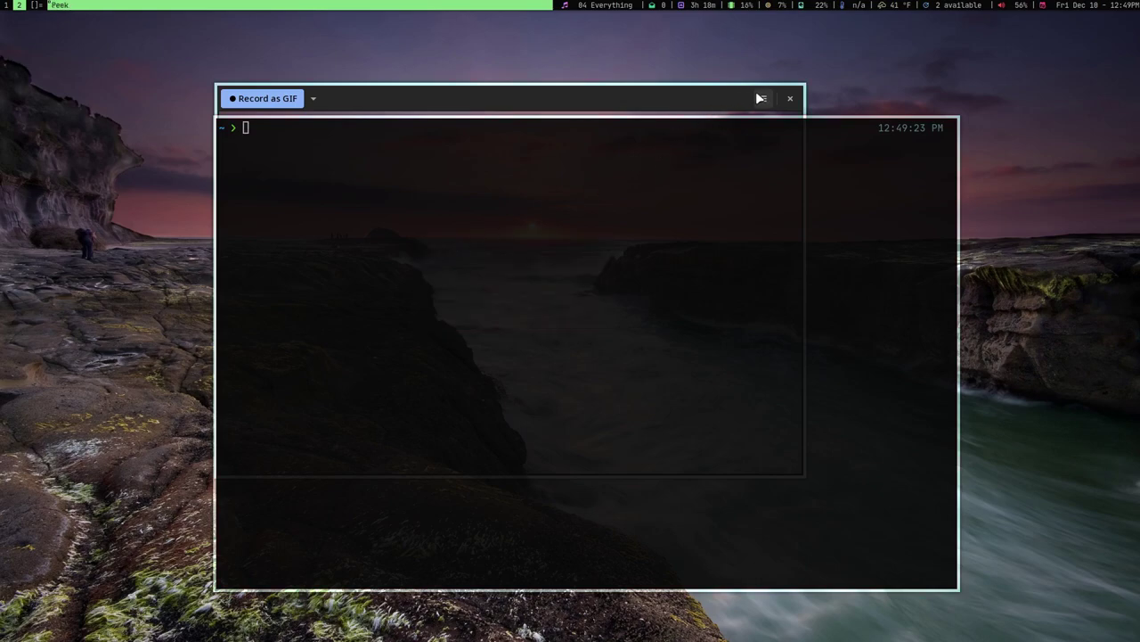
- Raise the GIF framerate to 15 in Preferences and start a GIF recording
click(647, 97)
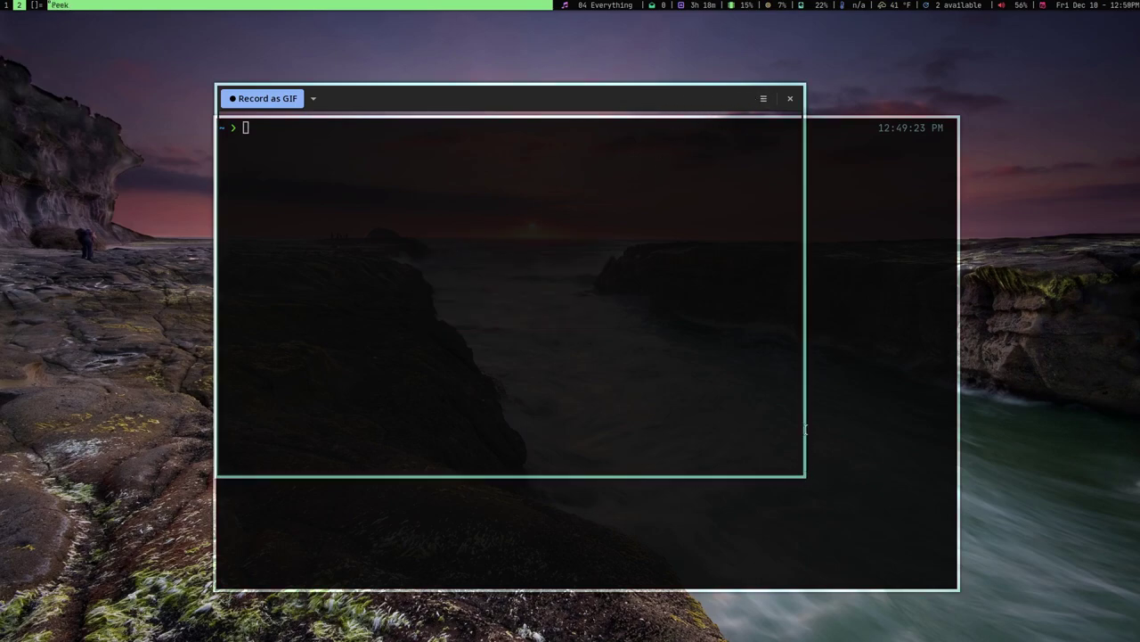
click(762, 98)
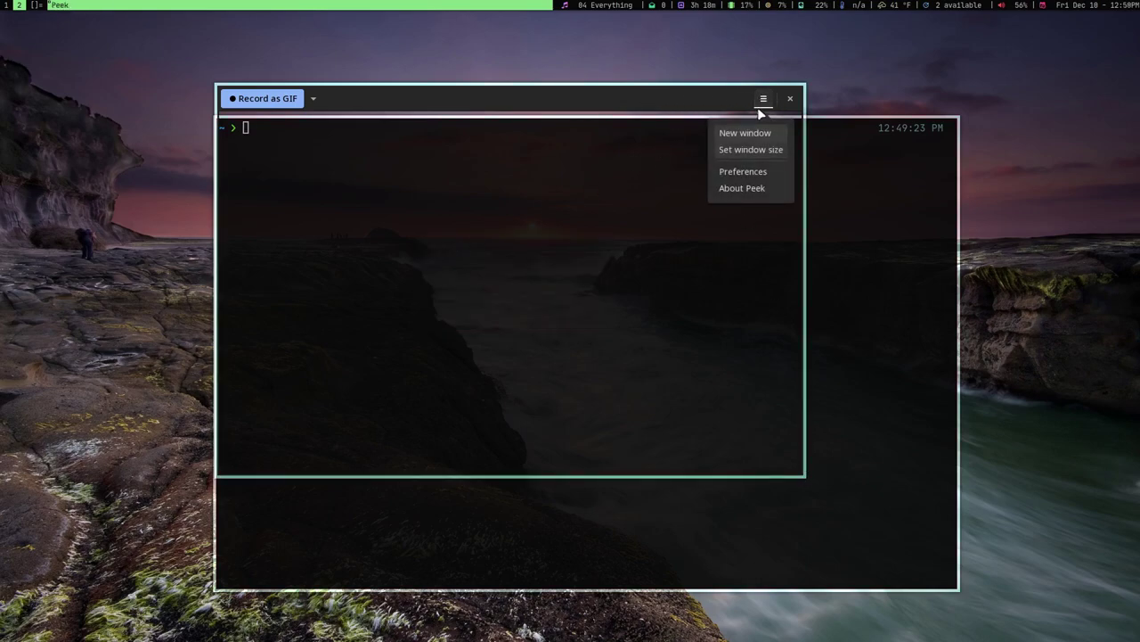
click(743, 173)
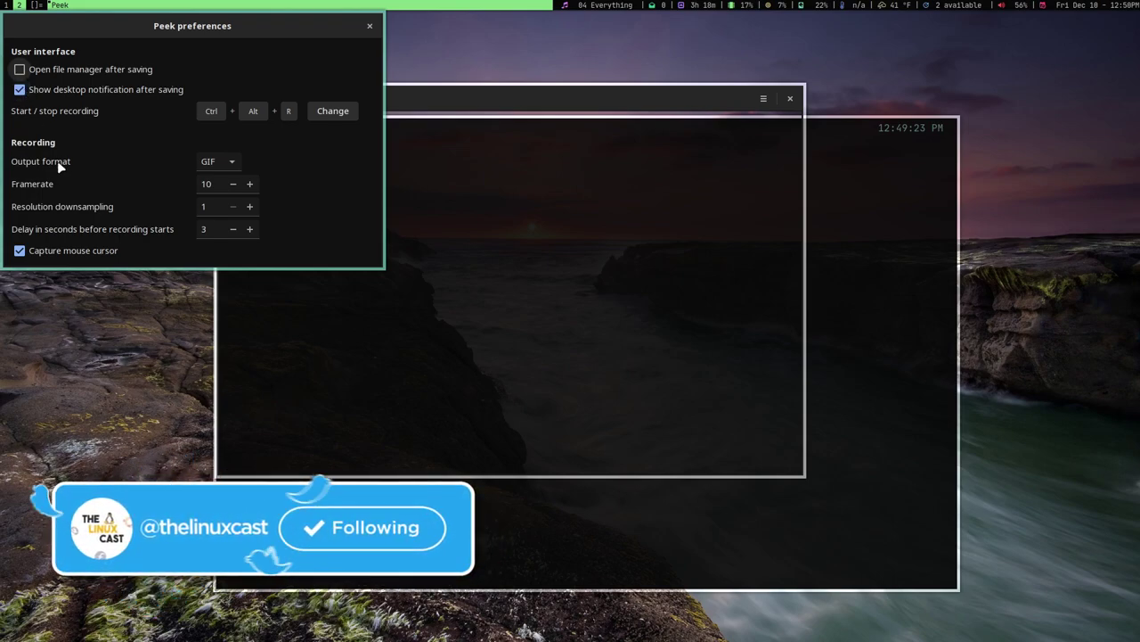
click(249, 184)
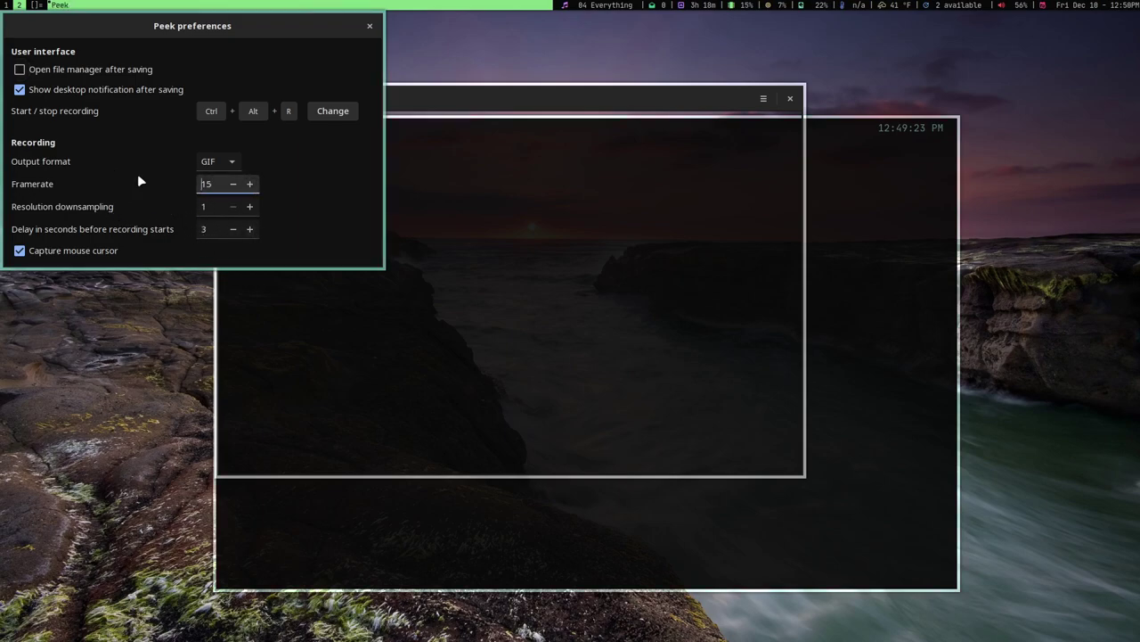
click(370, 25)
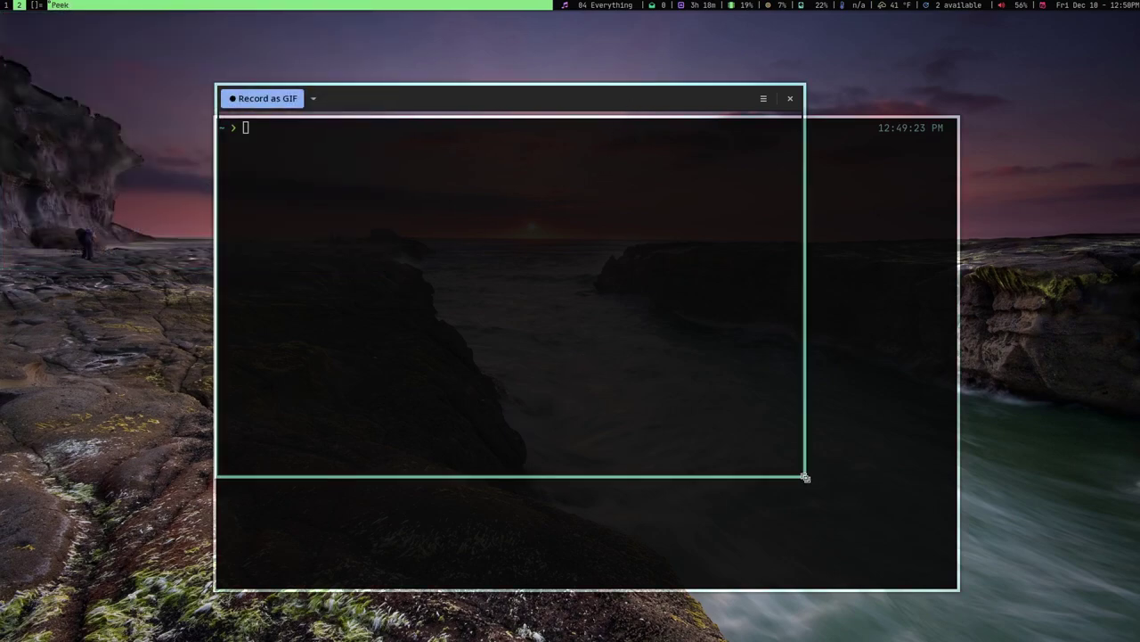
click(263, 98)
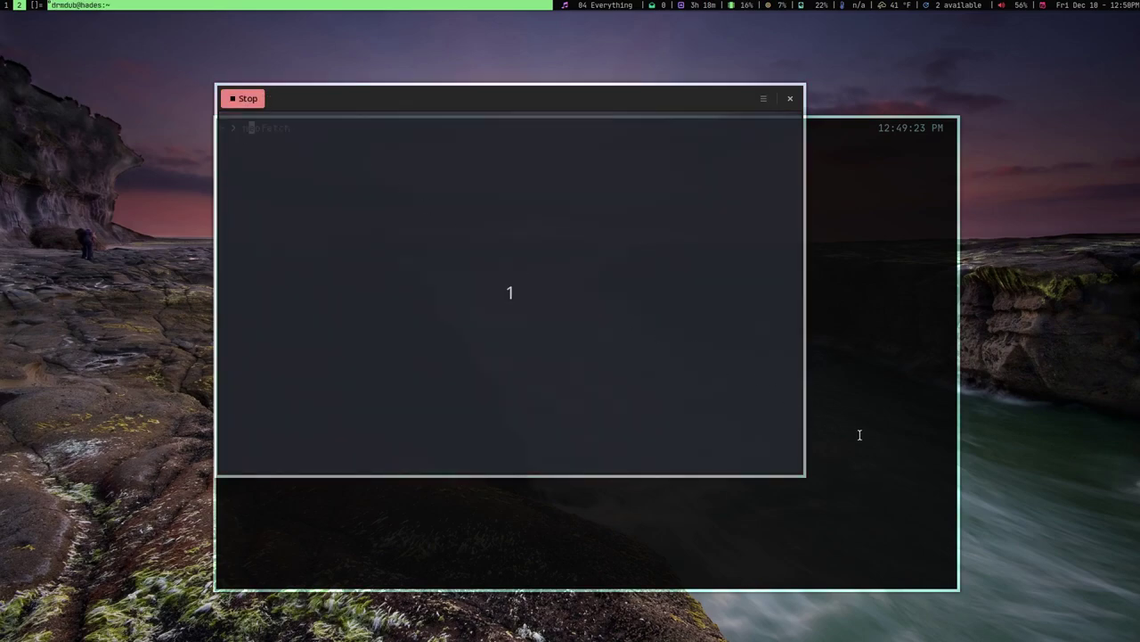
- Run neofetch in the terminal, then clear the screen
text(eofetch)
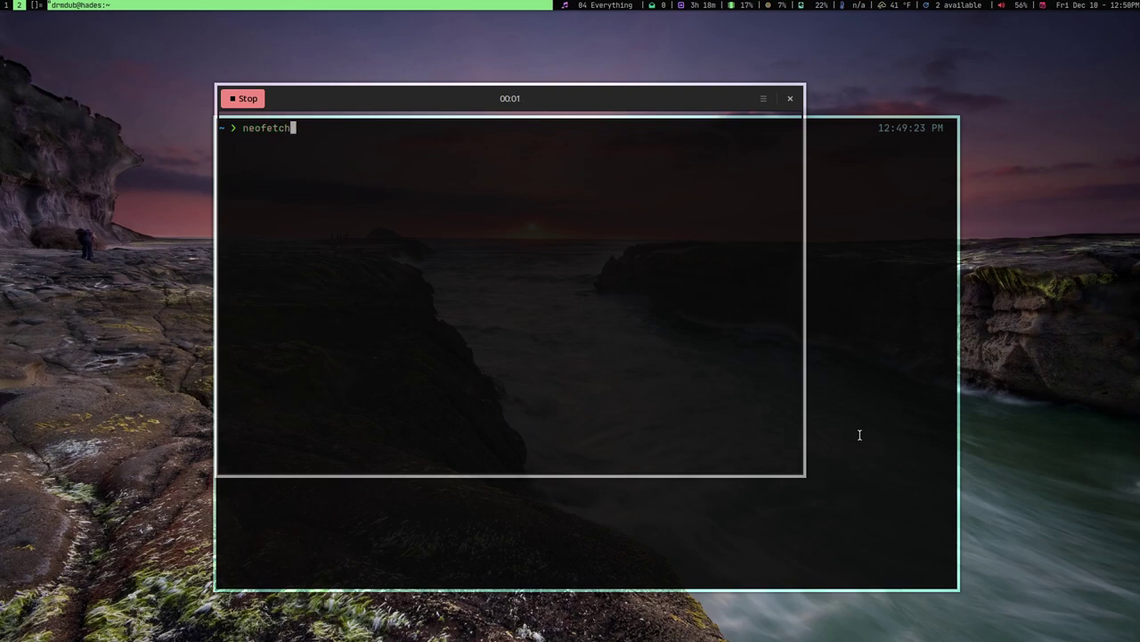
key(Return)
key(ctrl+l)
- Change into the myrepo folder and list its files with ls
text(cd myrepo)
key(Return)
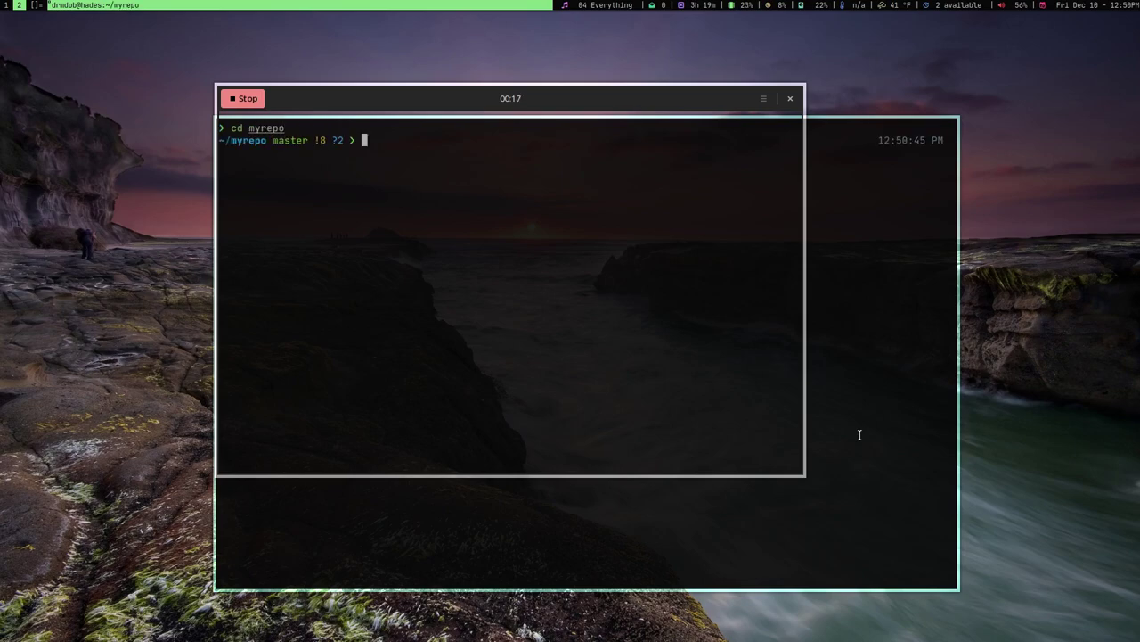
text(ls)
key(Return)
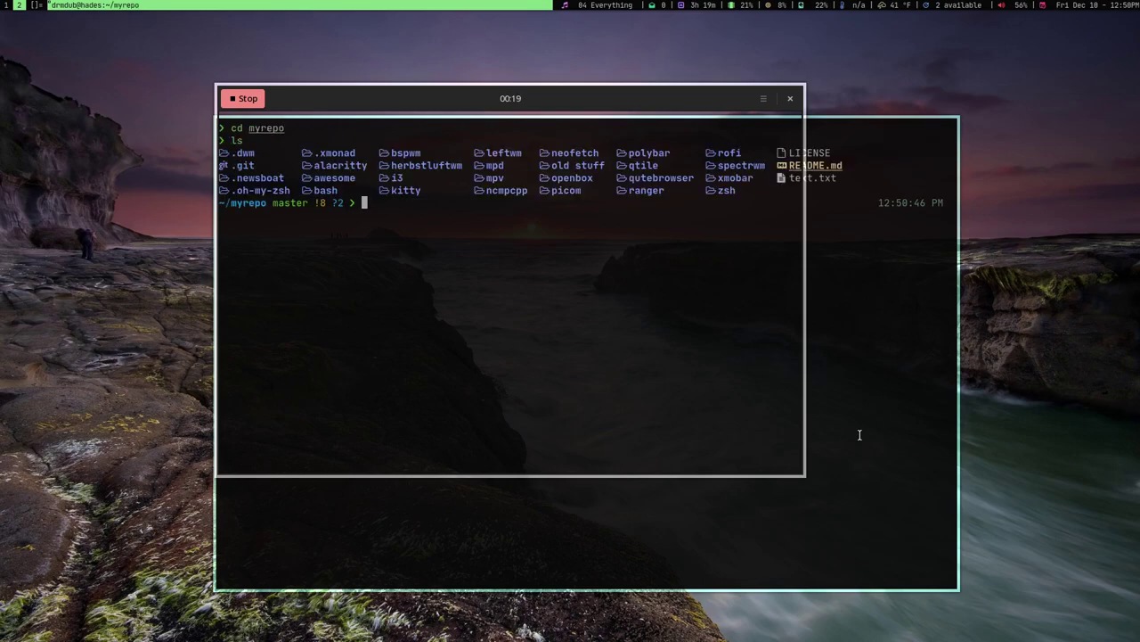
- Clear the terminal and run neofetch again
text(z)
key(BackSpace)
key(ctrl+l)
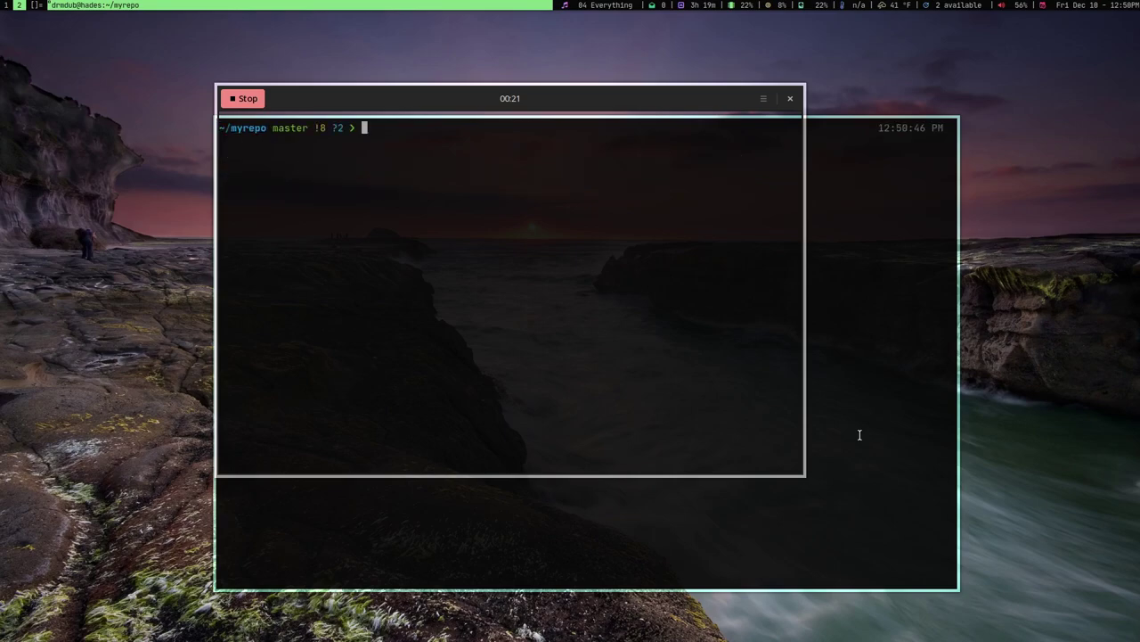
text(neofe)
key(Right)
key(Return)
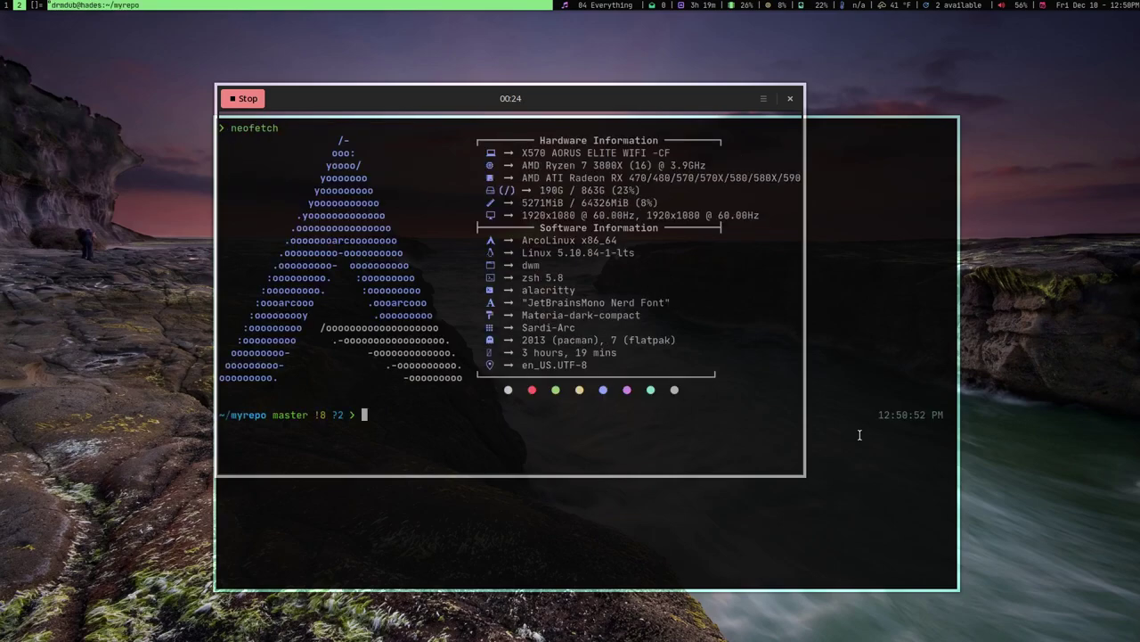
click(242, 98)
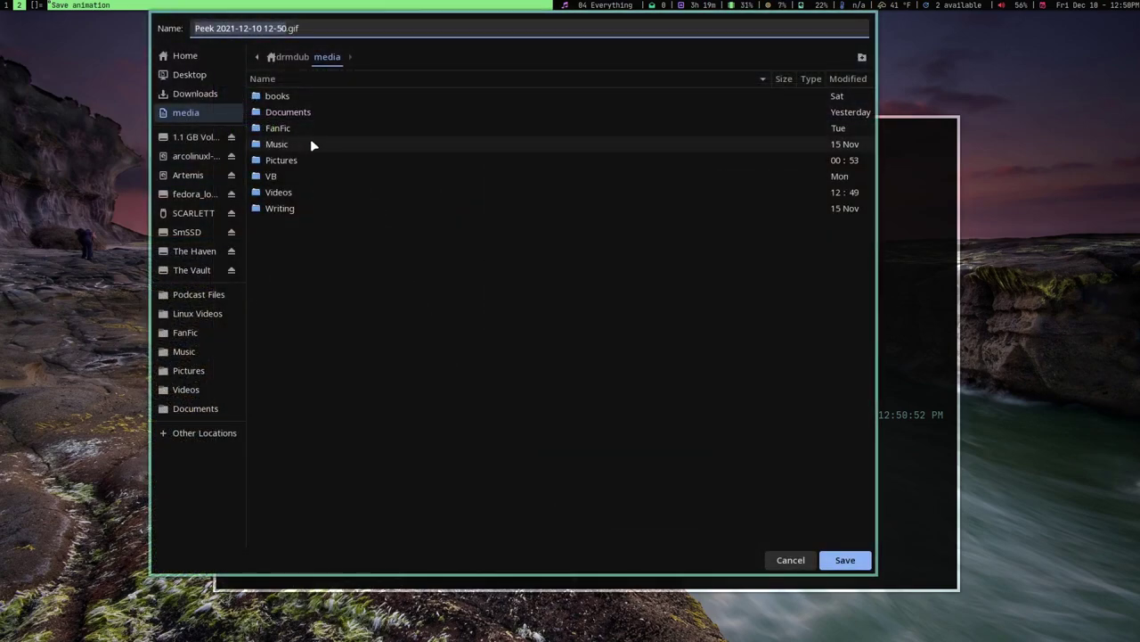
click(858, 564)
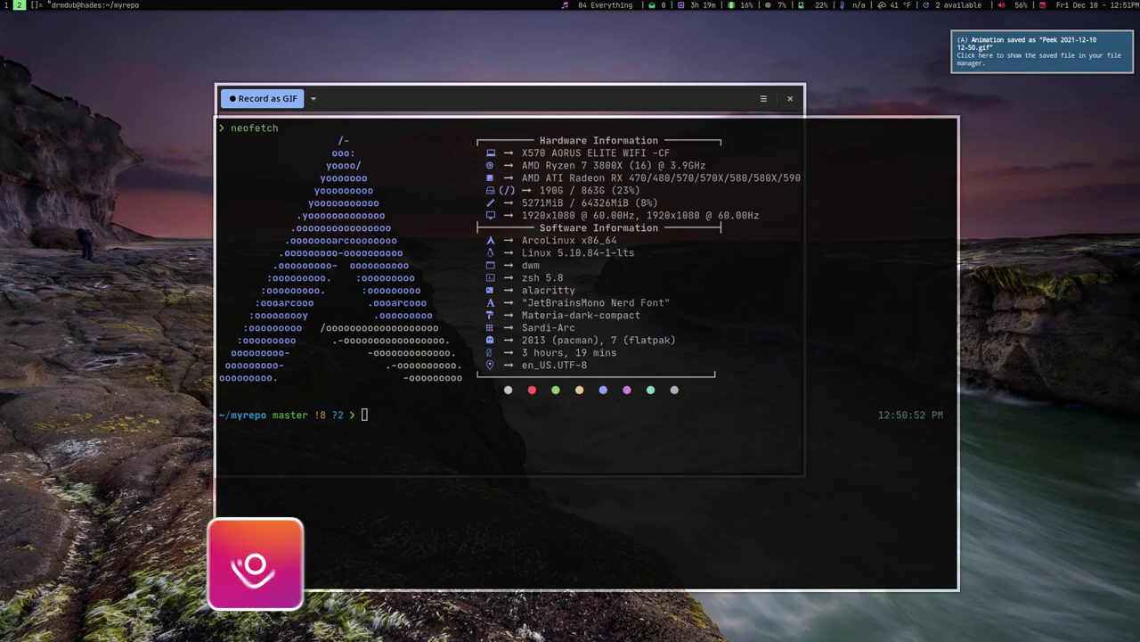
key(ctrl+d)
key(ctrl+q)
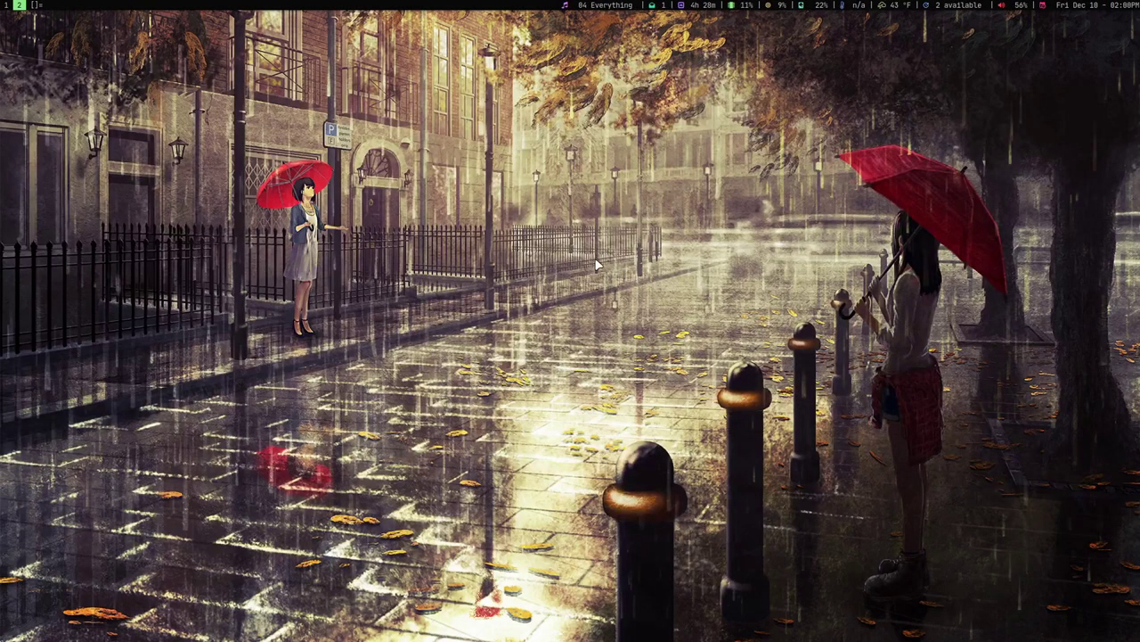
- Launch Annotator from rofi and open wallpaper.jpg from Pictures
key(super+d)
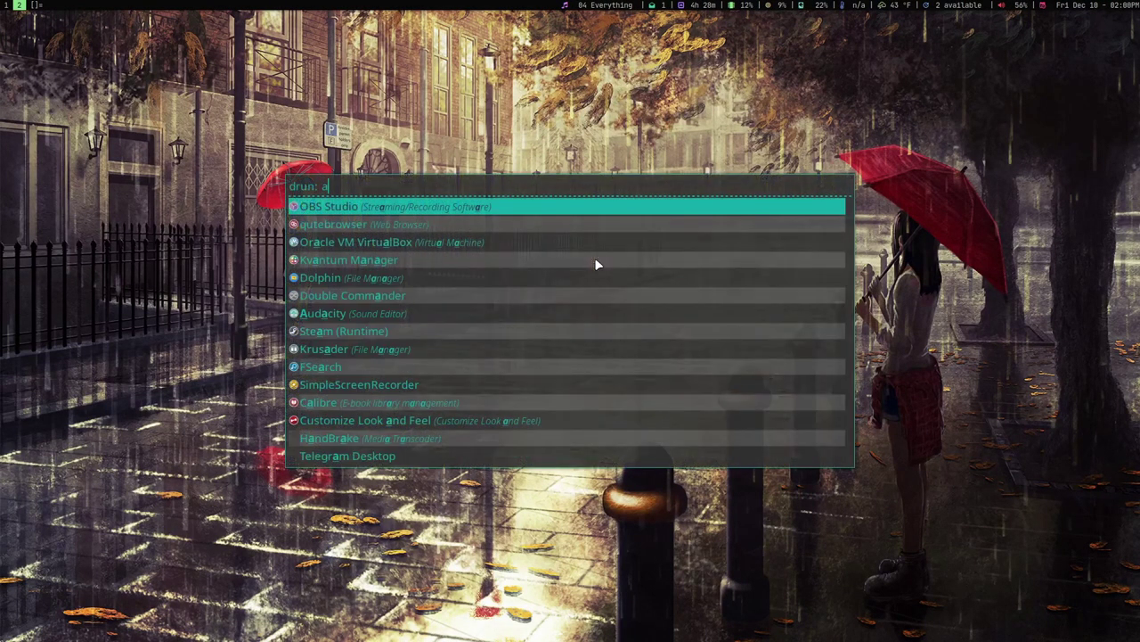
text(anno)
key(Return)
click(504, 333)
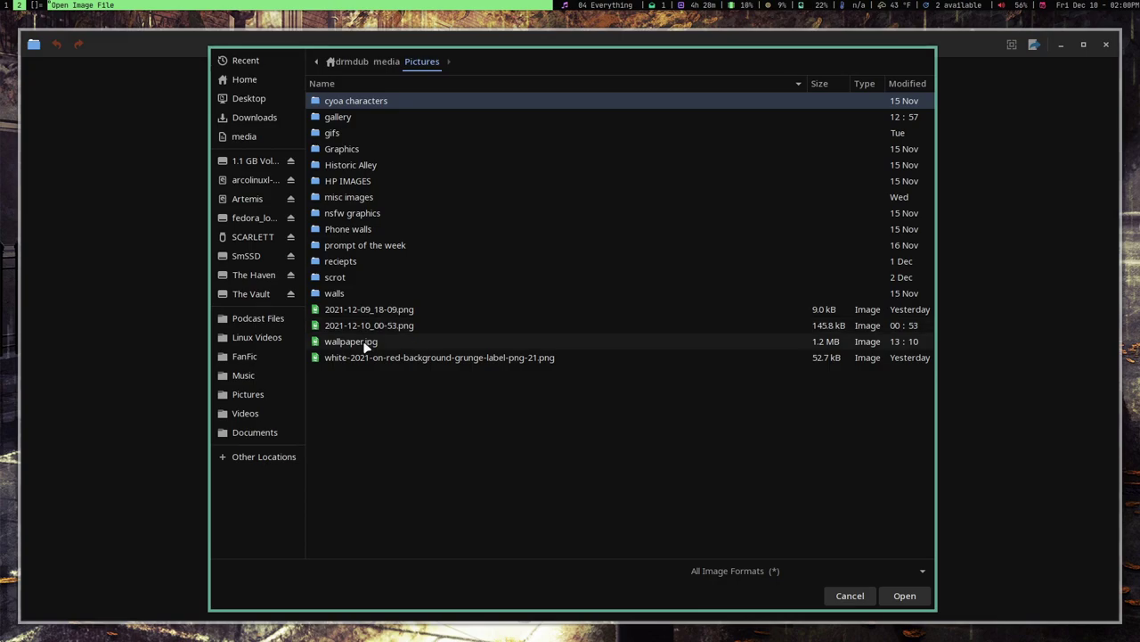
click(365, 346)
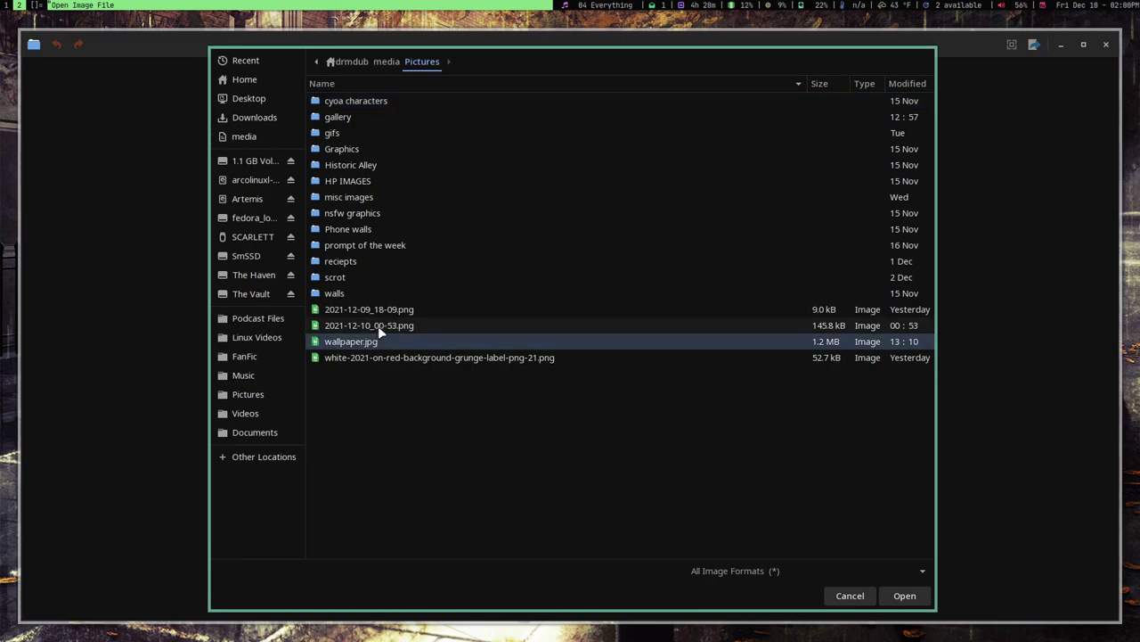
click(379, 329)
double_click(372, 341)
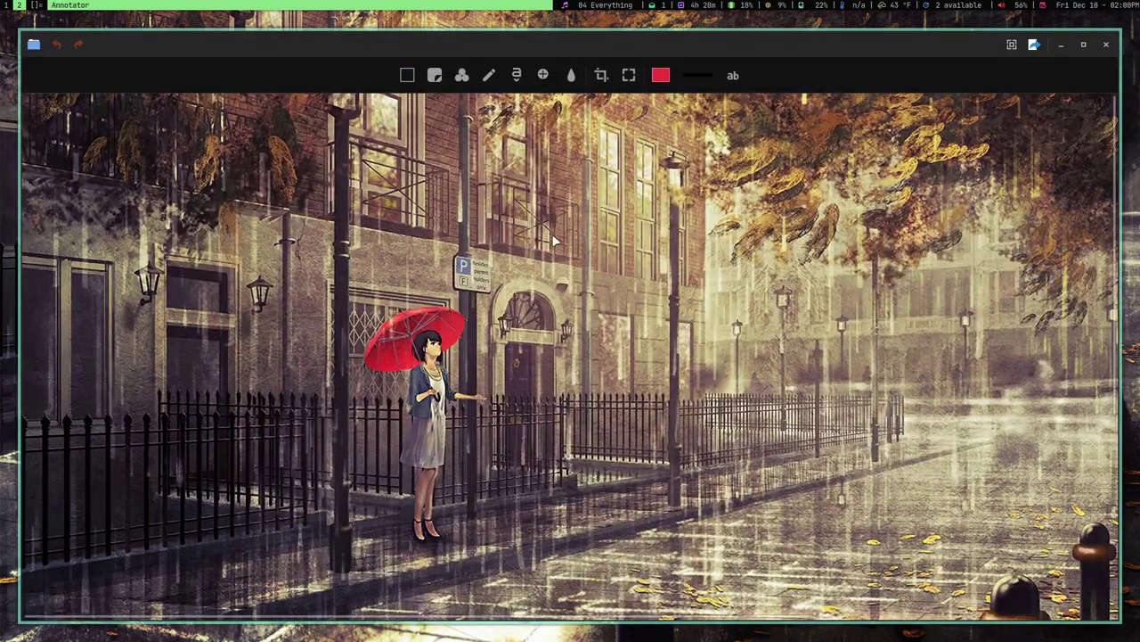
- Draw a red straight line and place it beside the parking sign
click(407, 75)
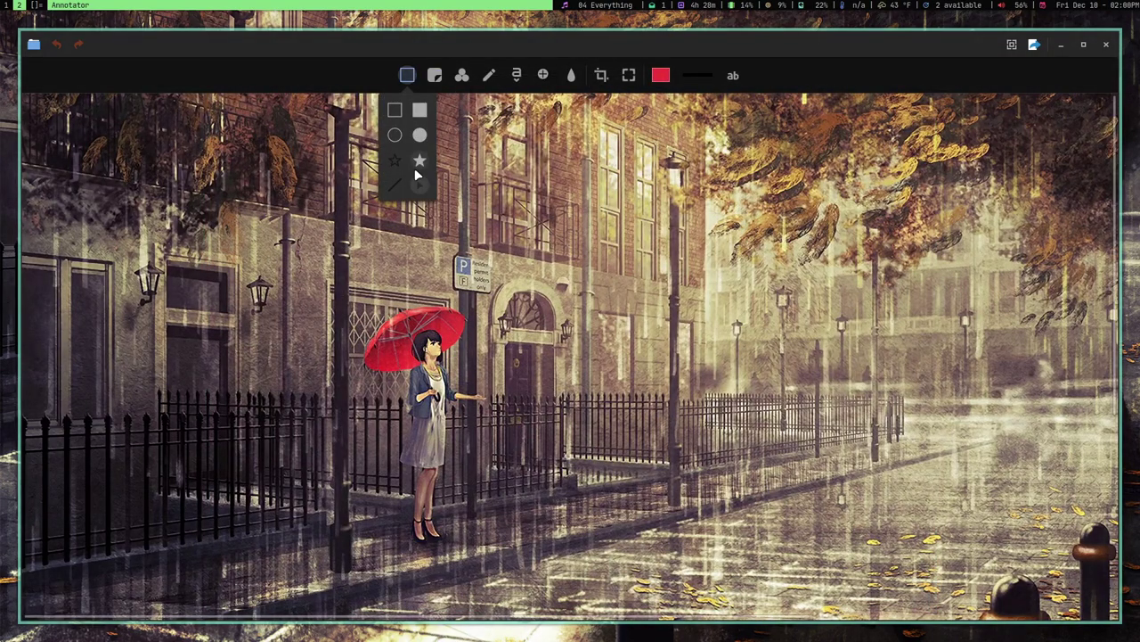
click(415, 181)
drag(509, 356, 630, 356)
drag(560, 362, 431, 289)
- Place numbered markers 1, 2 and 3, enlarging marker 3 into a big circle
click(435, 75)
click(571, 354)
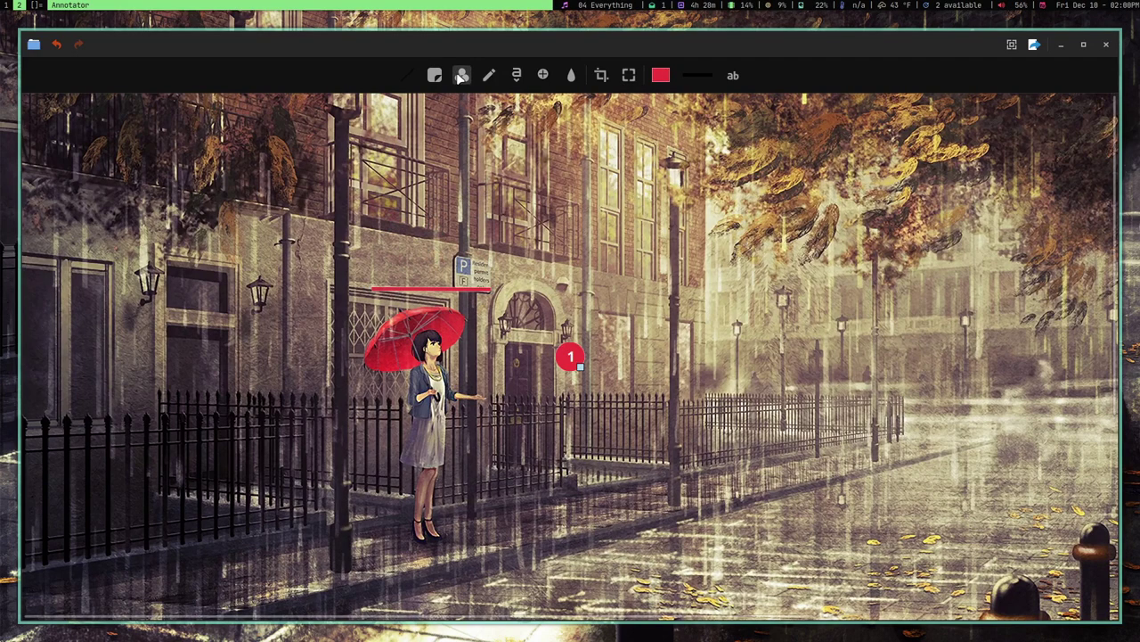
click(568, 286)
click(568, 356)
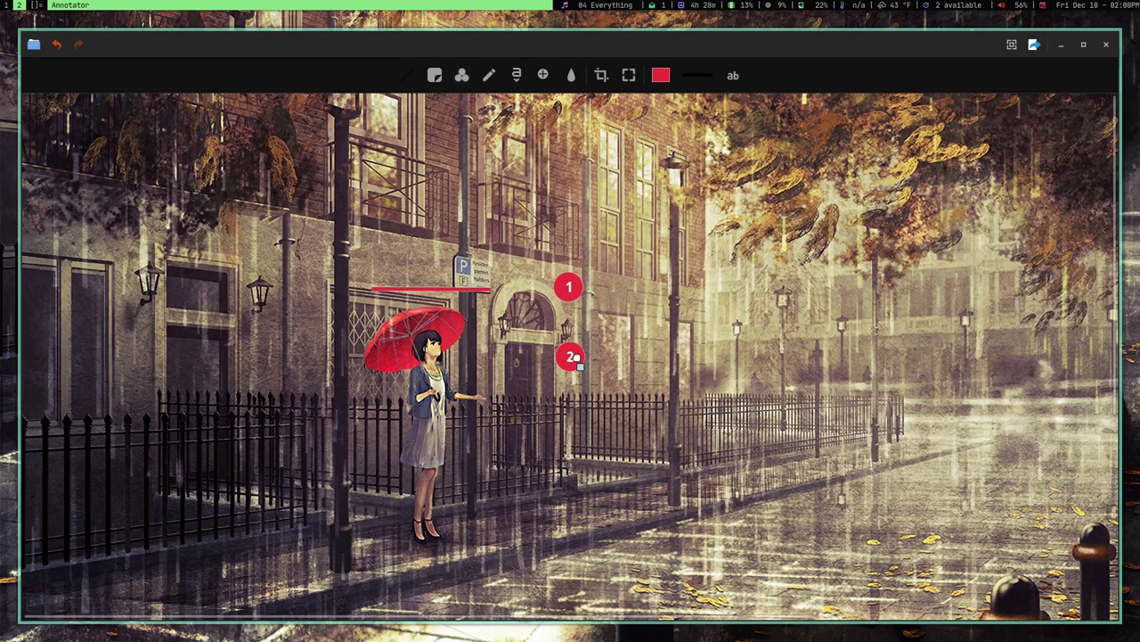
drag(568, 357, 568, 327)
click(570, 355)
mouse_move(580, 365)
mouse_down()
mouse_move(634, 434)
mouse_move(593, 406)
mouse_up()
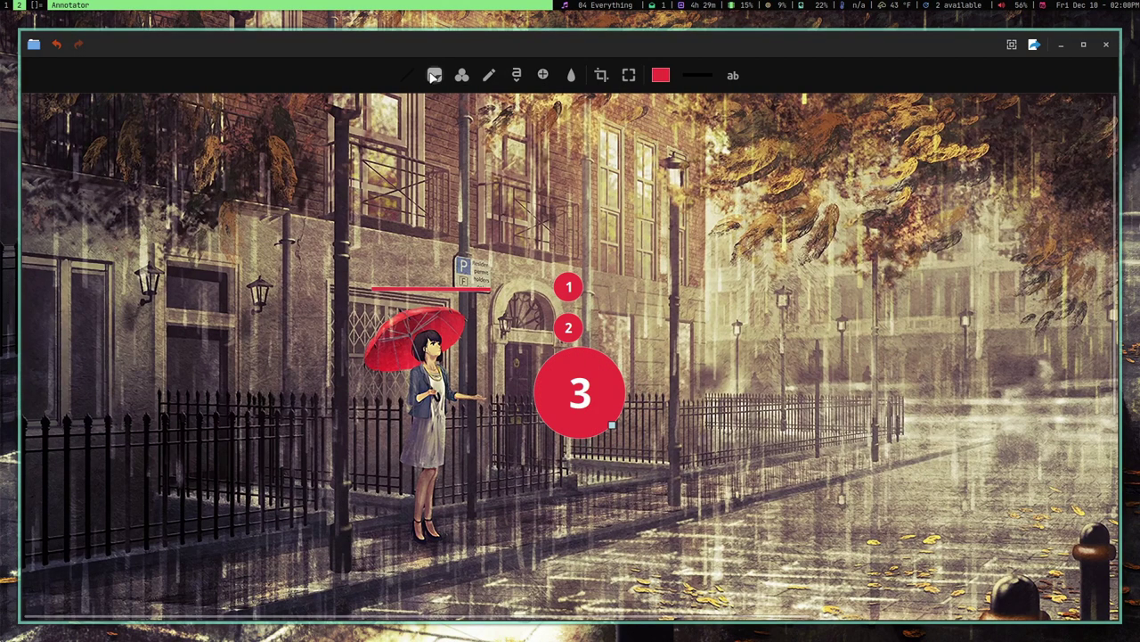
- Draw a red arrow pointing at the parking sign
click(435, 75)
click(435, 75)
click(406, 75)
click(417, 185)
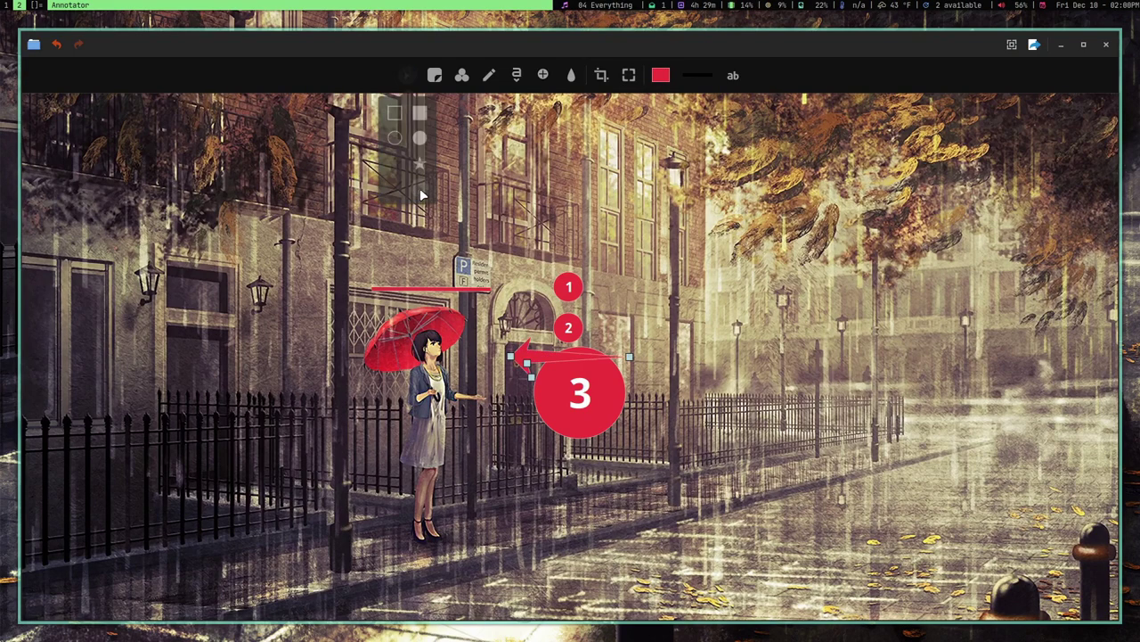
drag(547, 256, 591, 204)
drag(438, 255, 511, 253)
drag(590, 205, 629, 183)
- Blur the parking sign and add a magnifier over the girl's head and umbrella
click(571, 75)
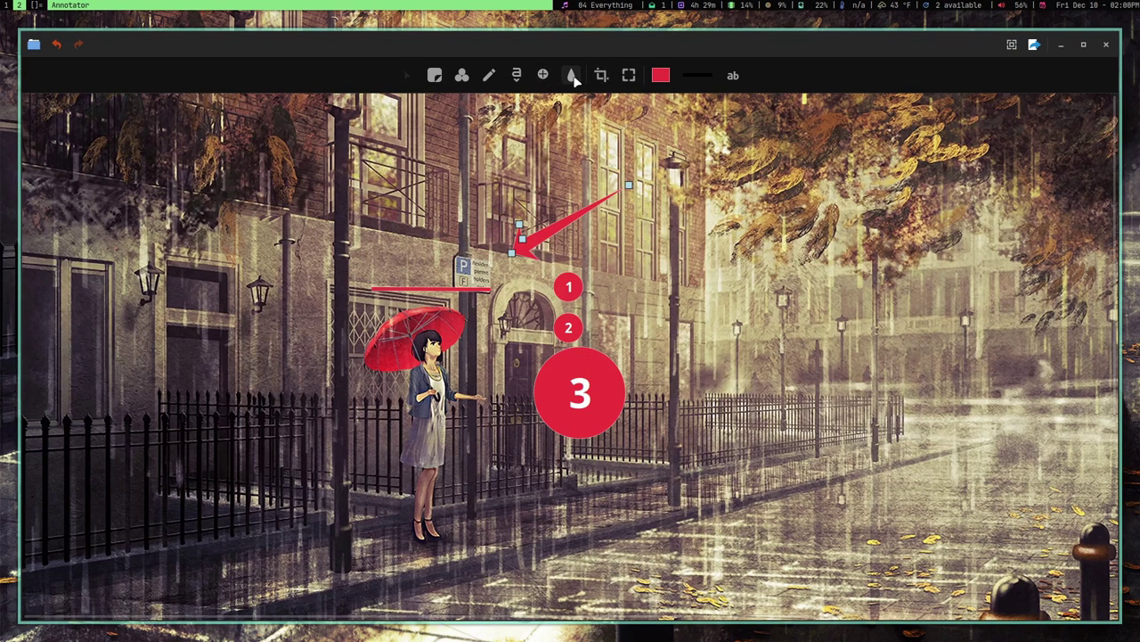
drag(433, 255, 474, 307)
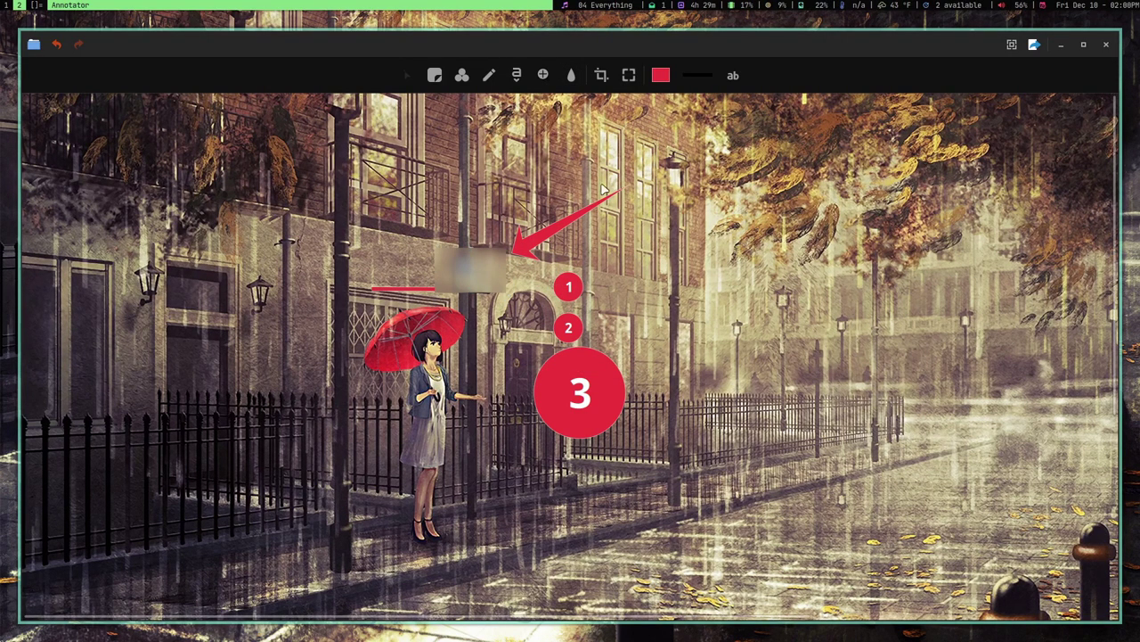
click(542, 75)
drag(571, 357, 421, 342)
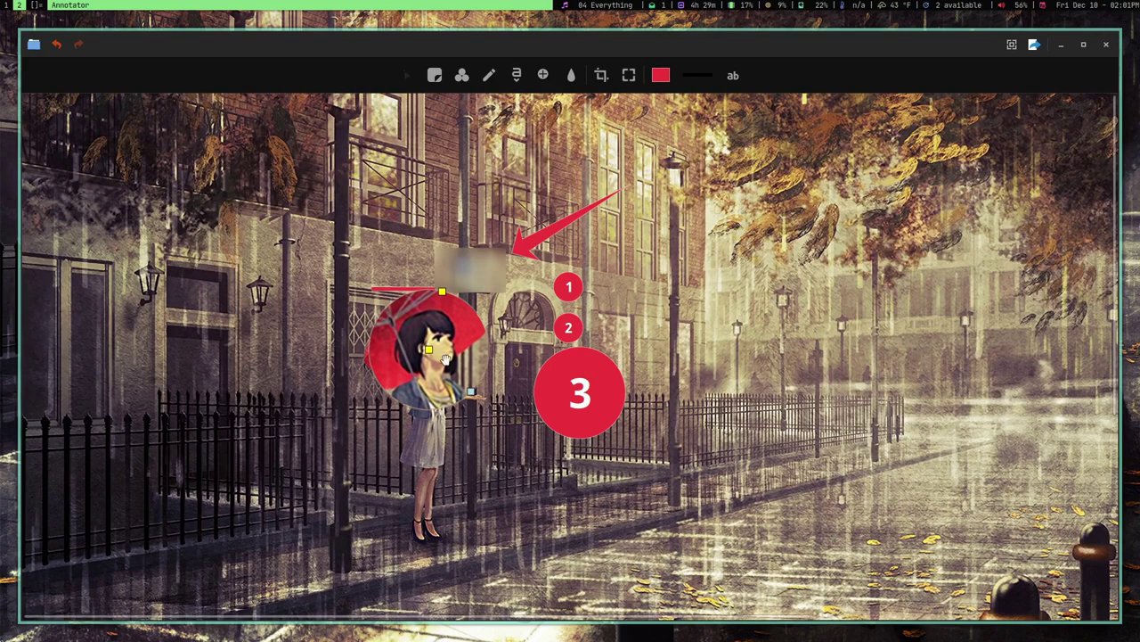
- Drag the crop corners to a tighter rectangle around the street scene and apply the crop
click(602, 75)
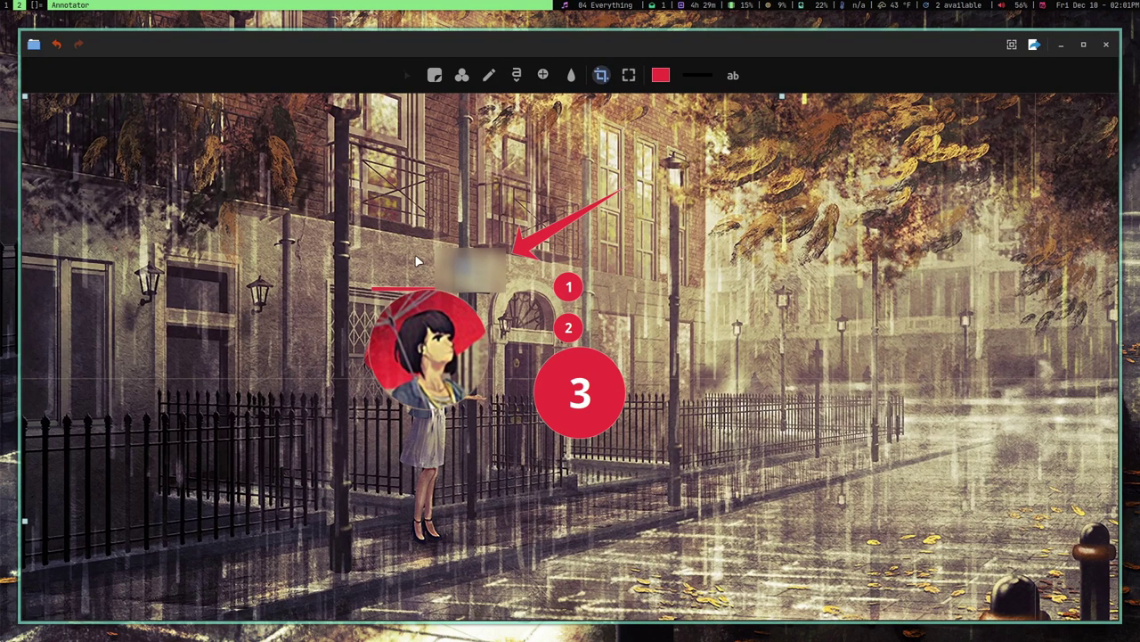
drag(24, 94, 176, 132)
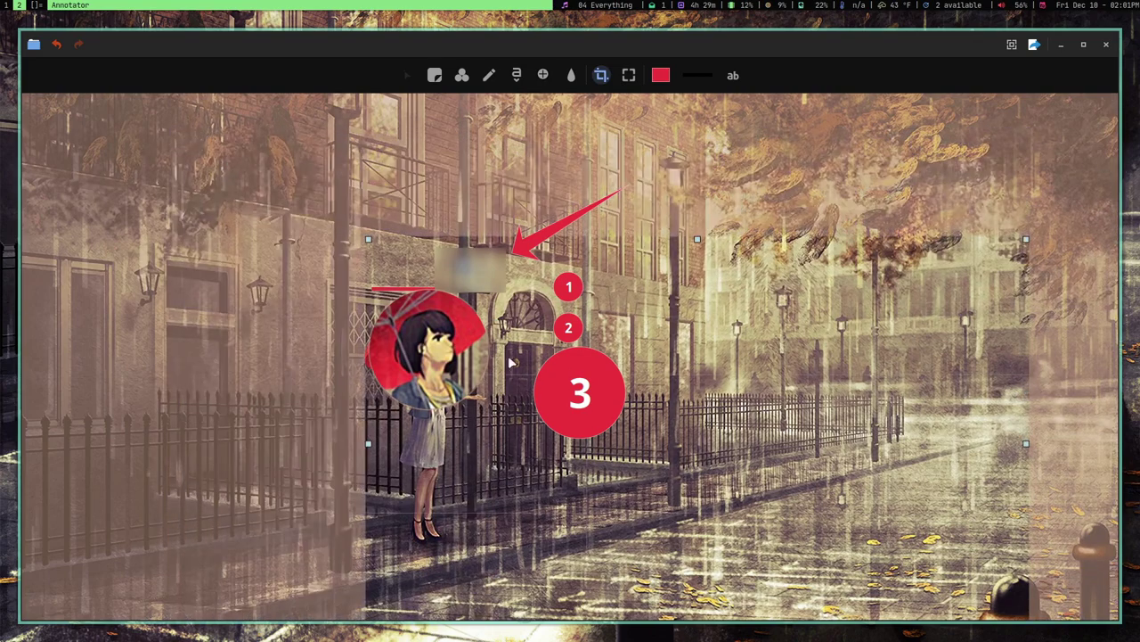
drag(193, 563, 852, 154)
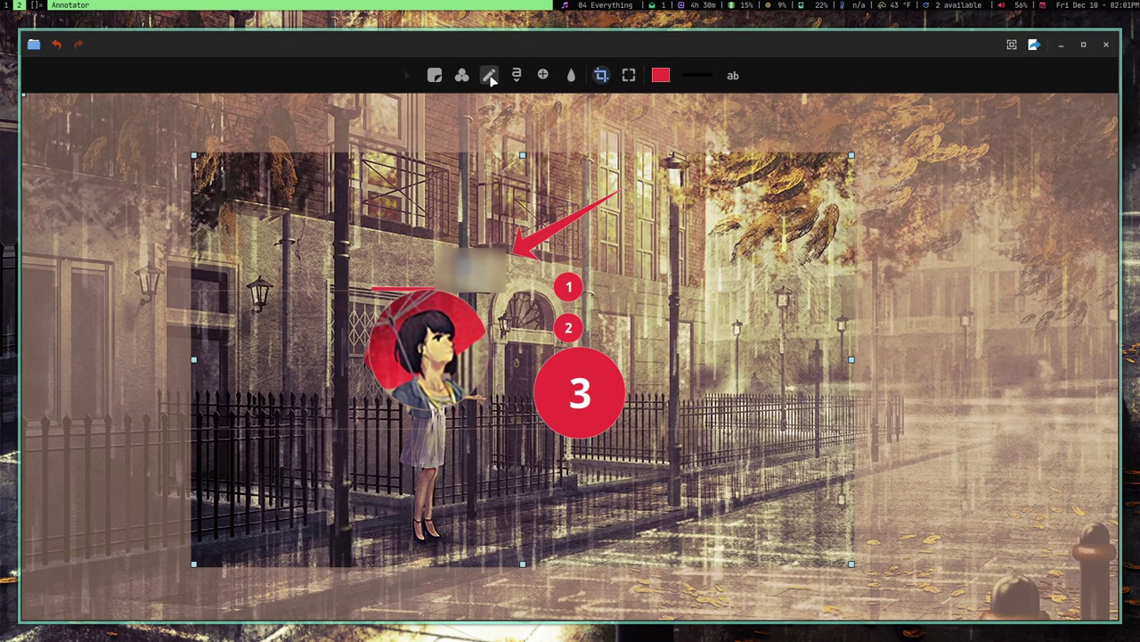
key(Return)
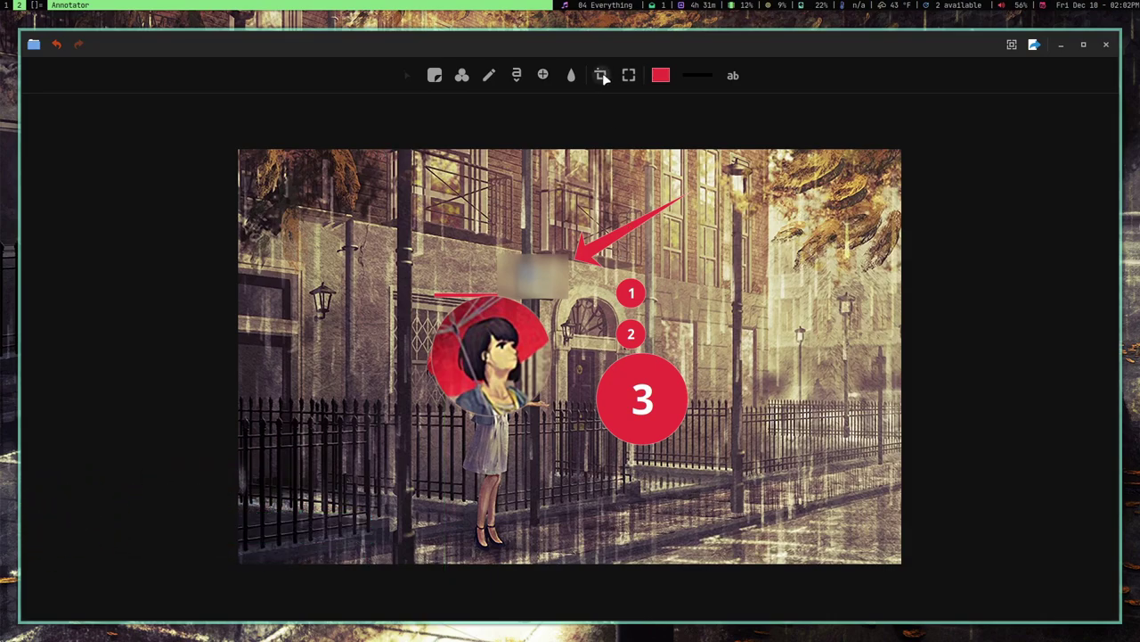
- Check the resize settings without changing them, then add a label reading 'text'
click(629, 74)
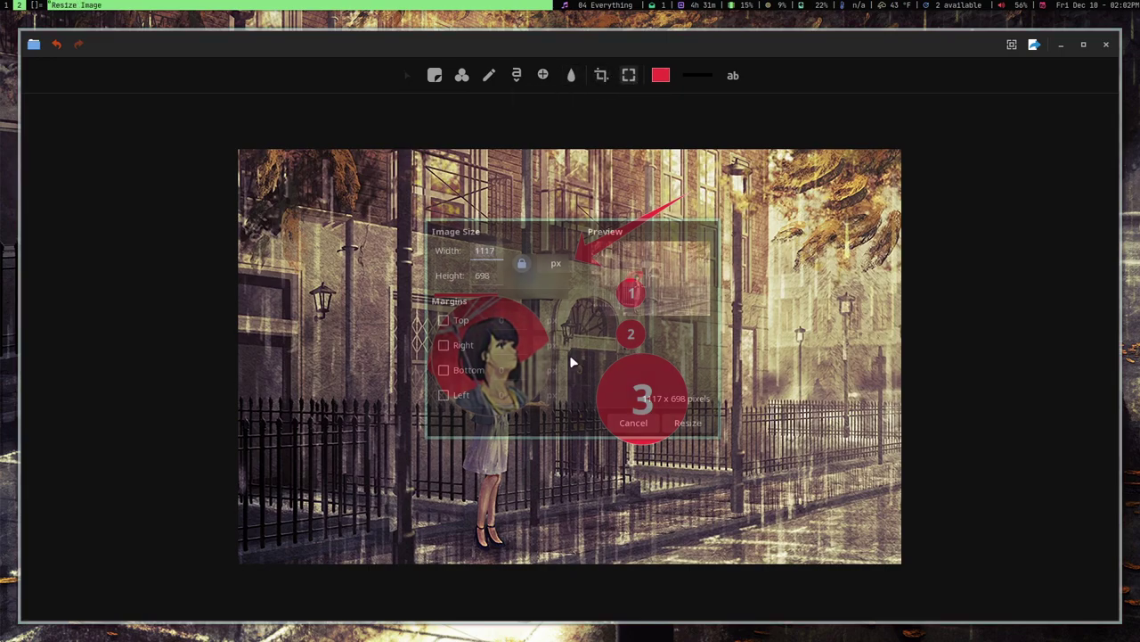
click(633, 425)
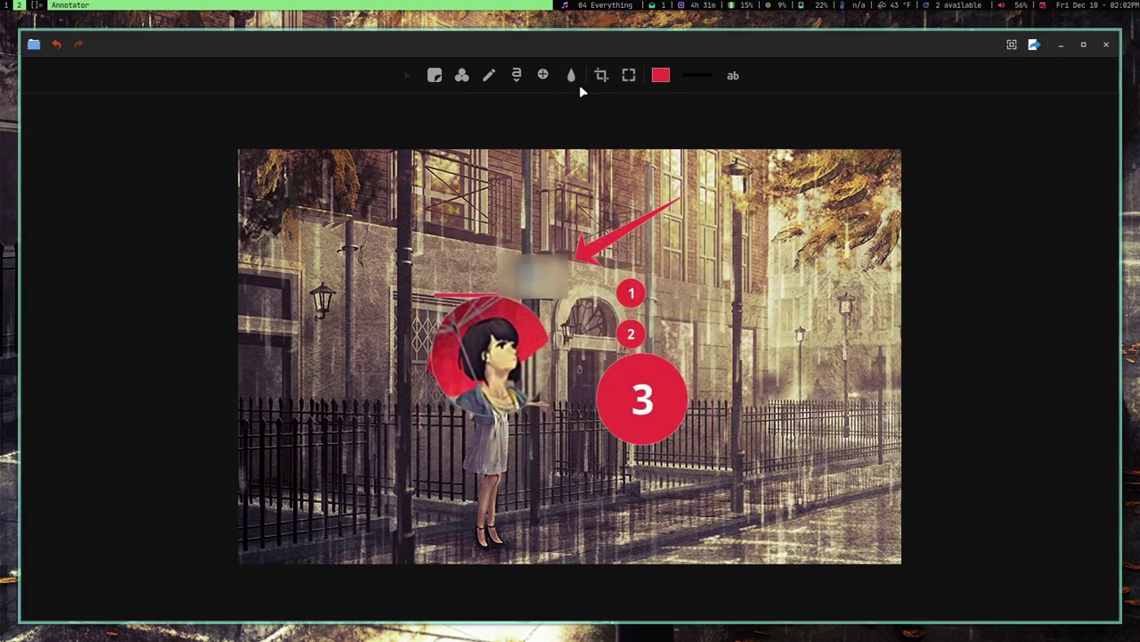
click(516, 75)
text(text)
- Make the label white at a larger heading size, then bring up the export formats
click(677, 334)
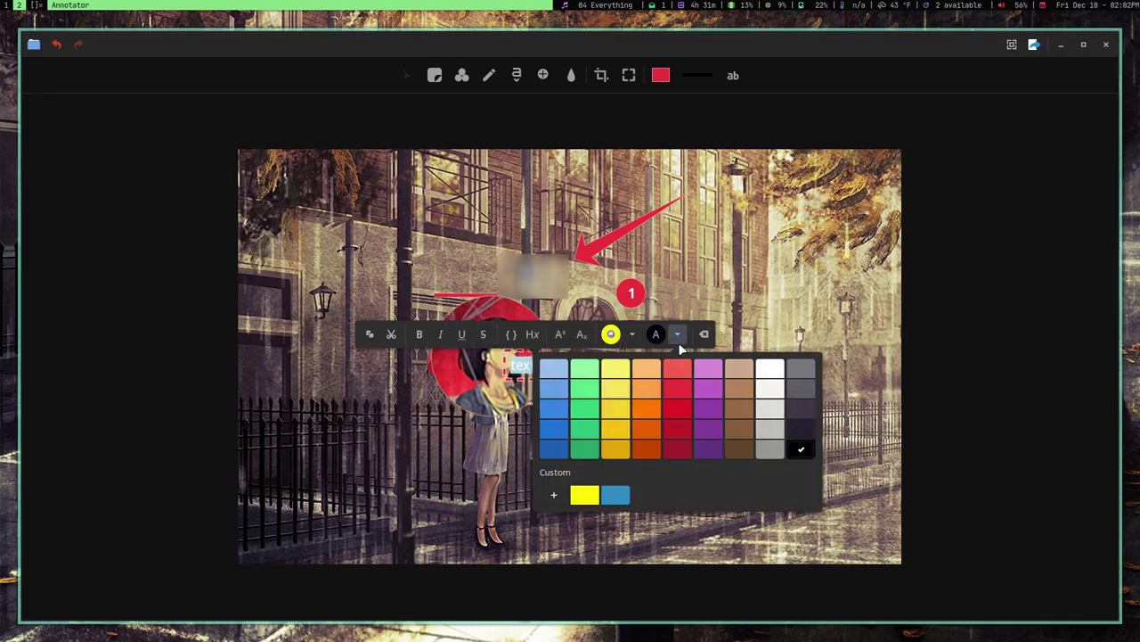
click(785, 400)
click(531, 334)
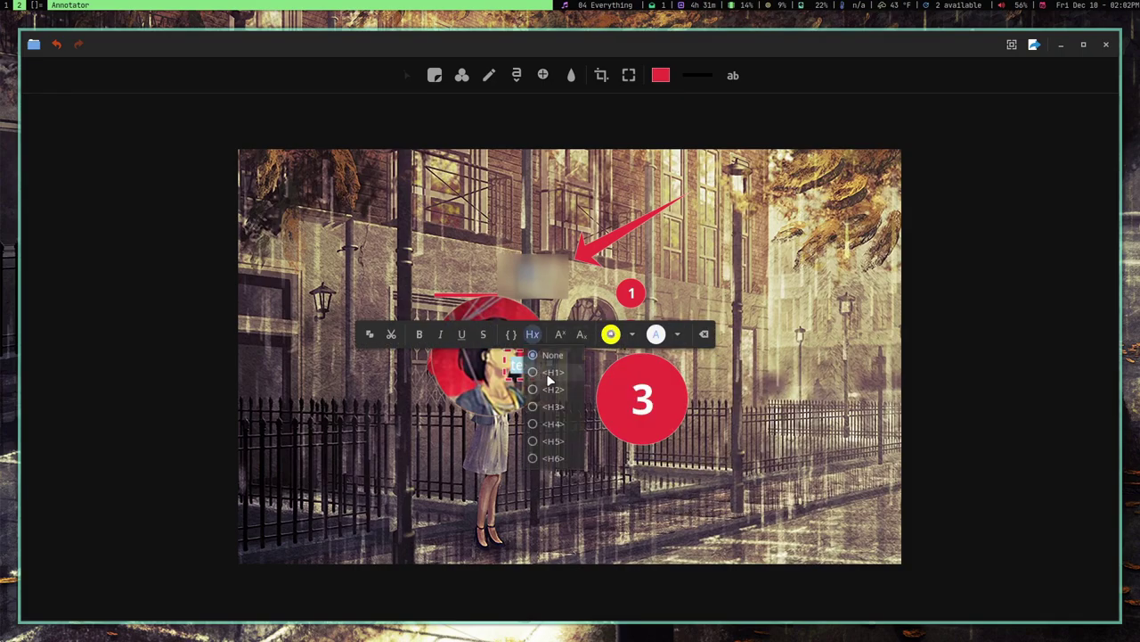
click(547, 379)
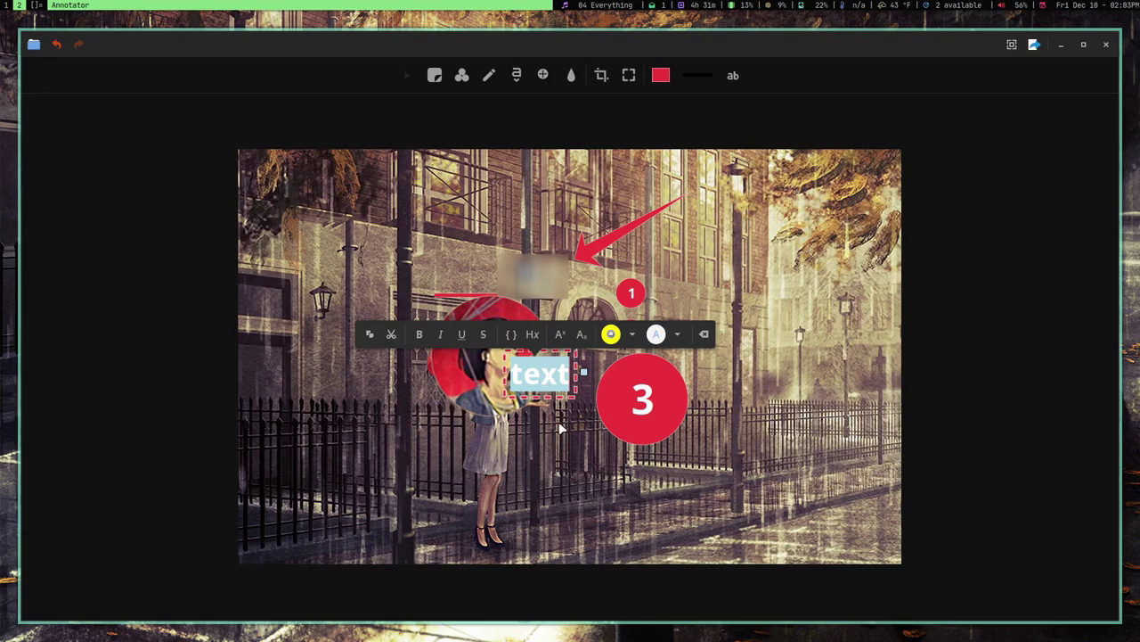
click(596, 454)
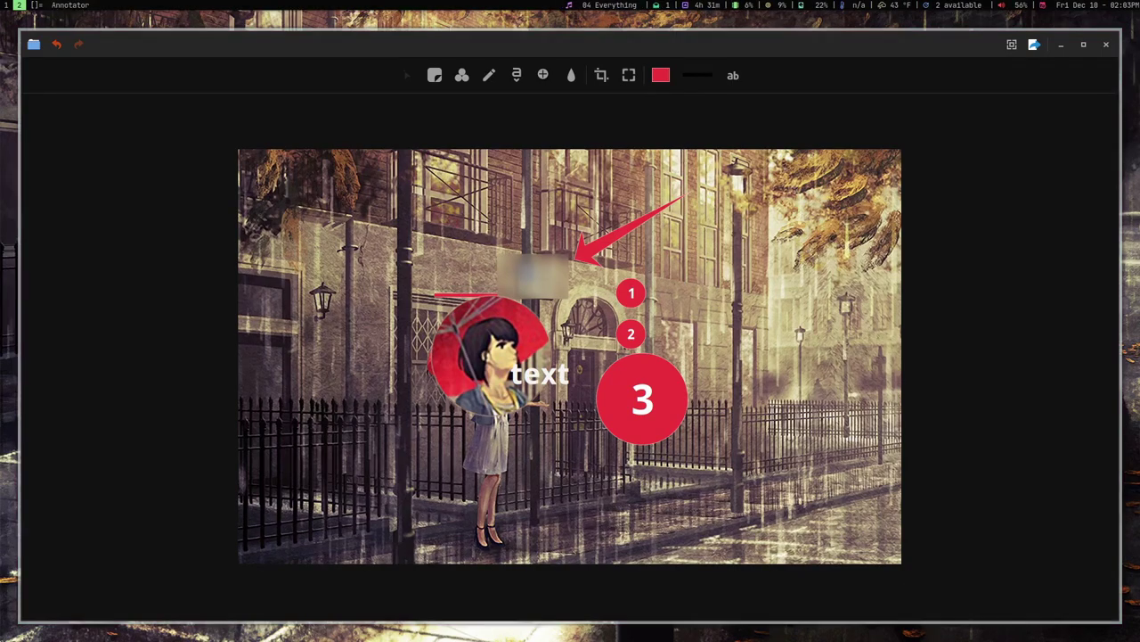
click(1035, 47)
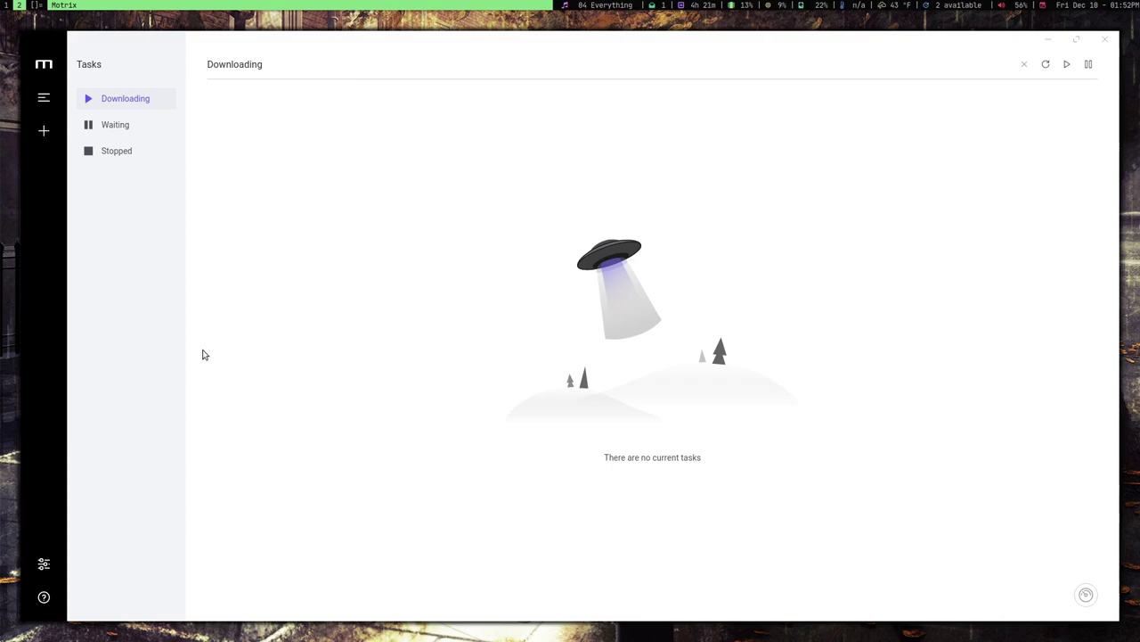
- Set Motrix to the dark theme, upload limit 512 KB/s, download Unlimited, and save
click(44, 563)
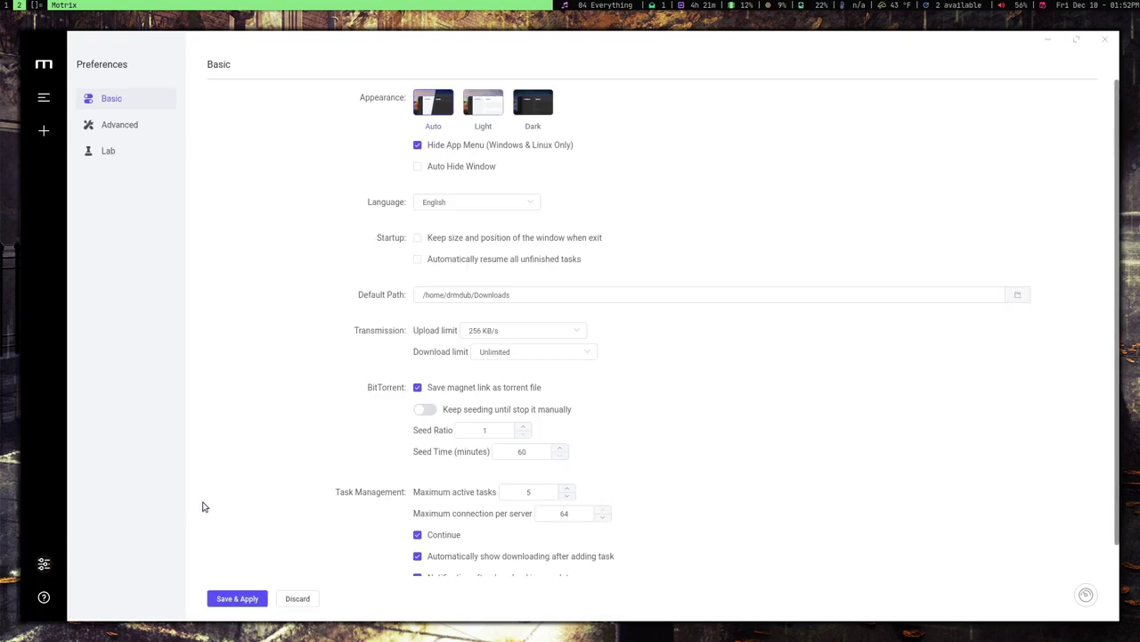
click(531, 106)
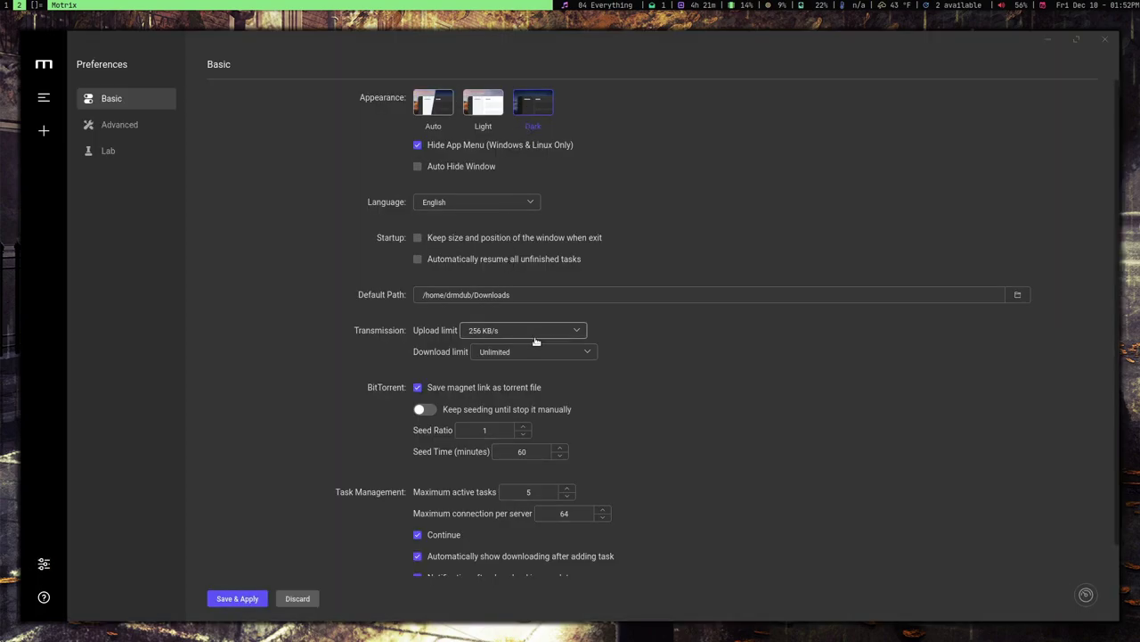
click(579, 333)
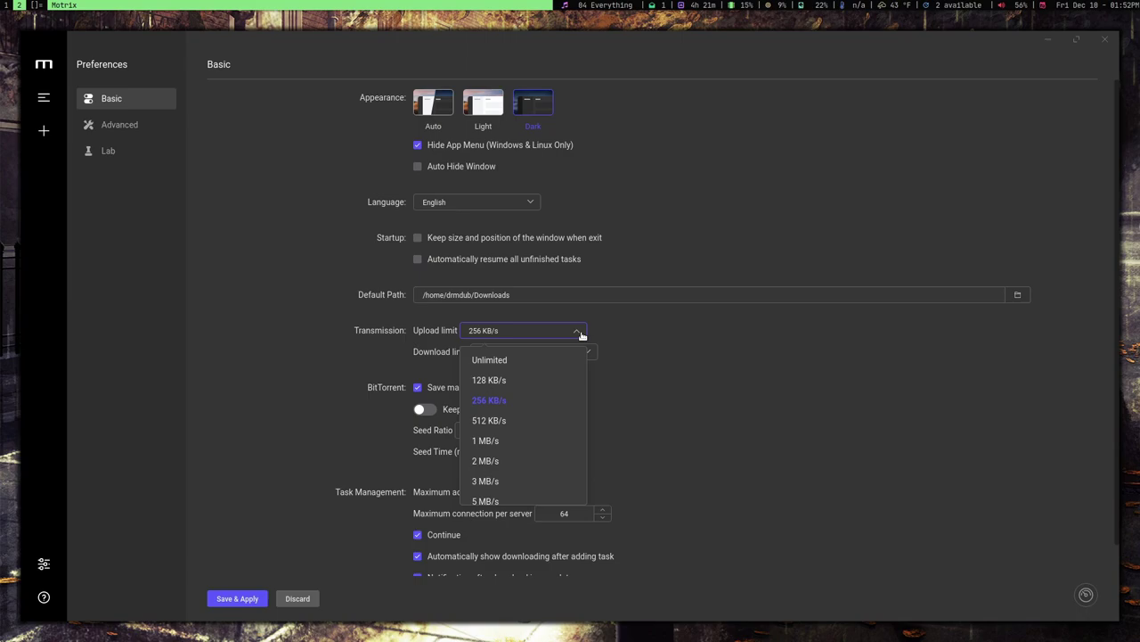
click(526, 420)
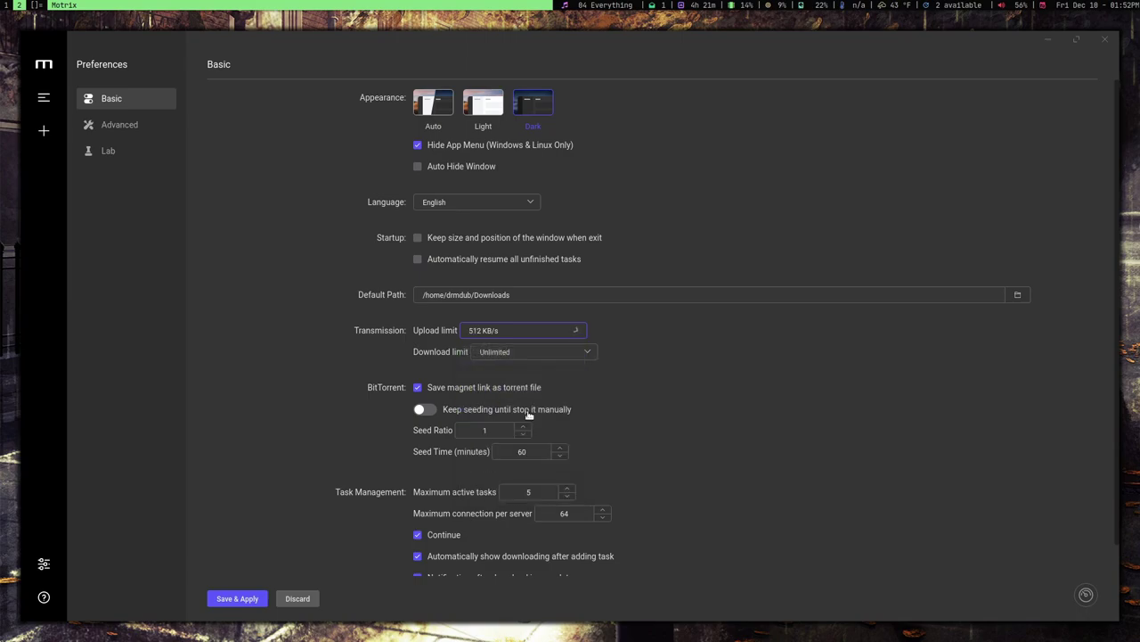
click(584, 355)
click(659, 364)
scroll(660, 457, down, 2)
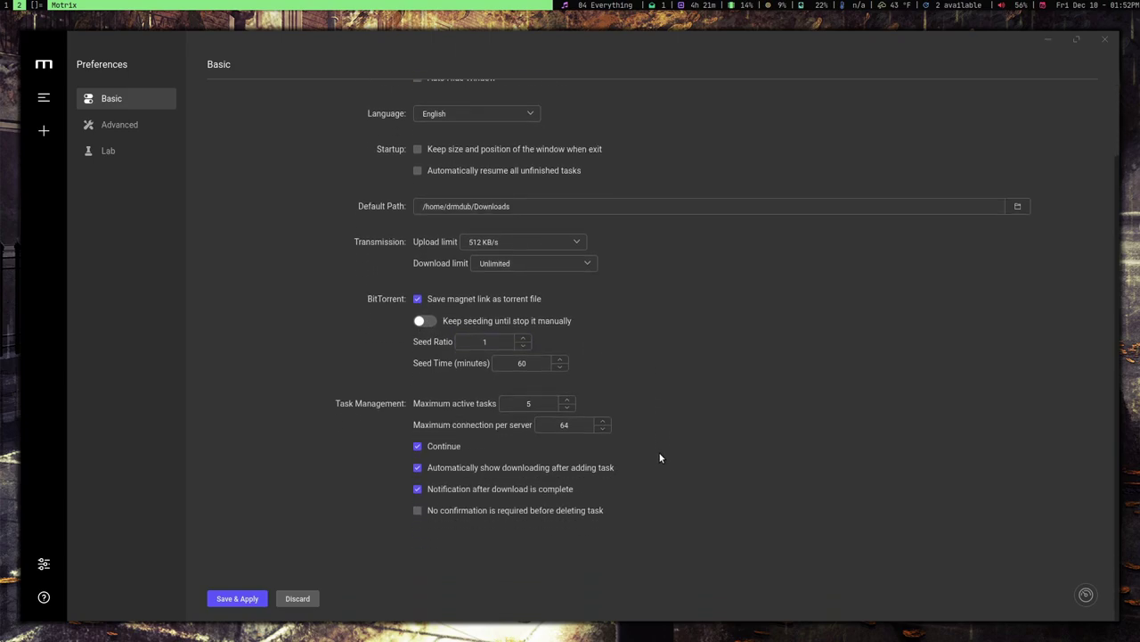
scroll(660, 458, up, 2)
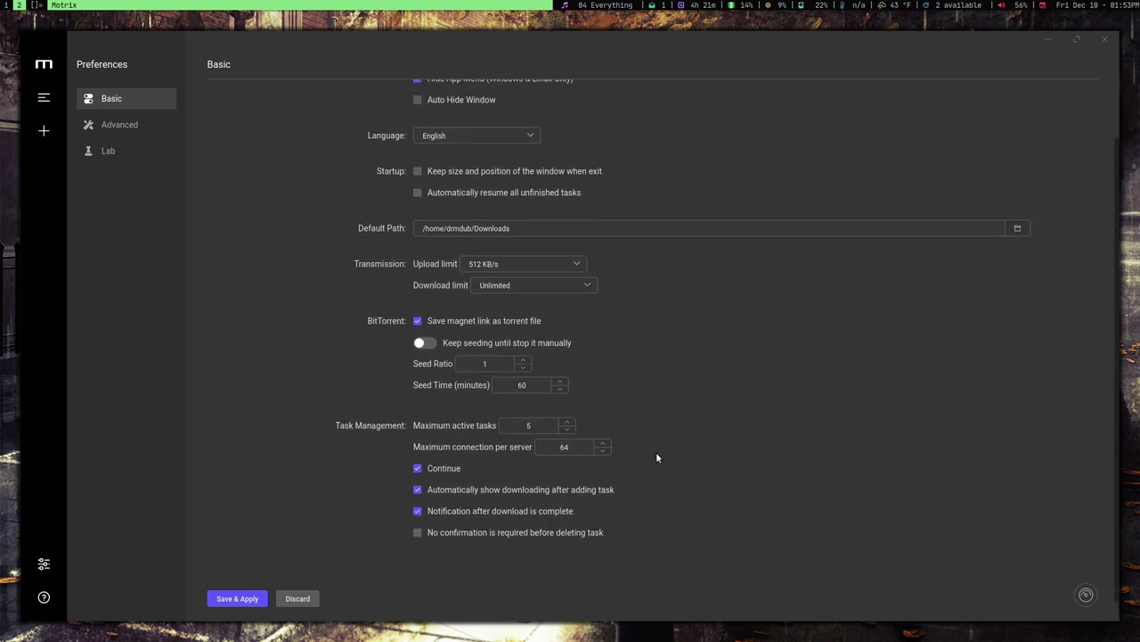
click(235, 599)
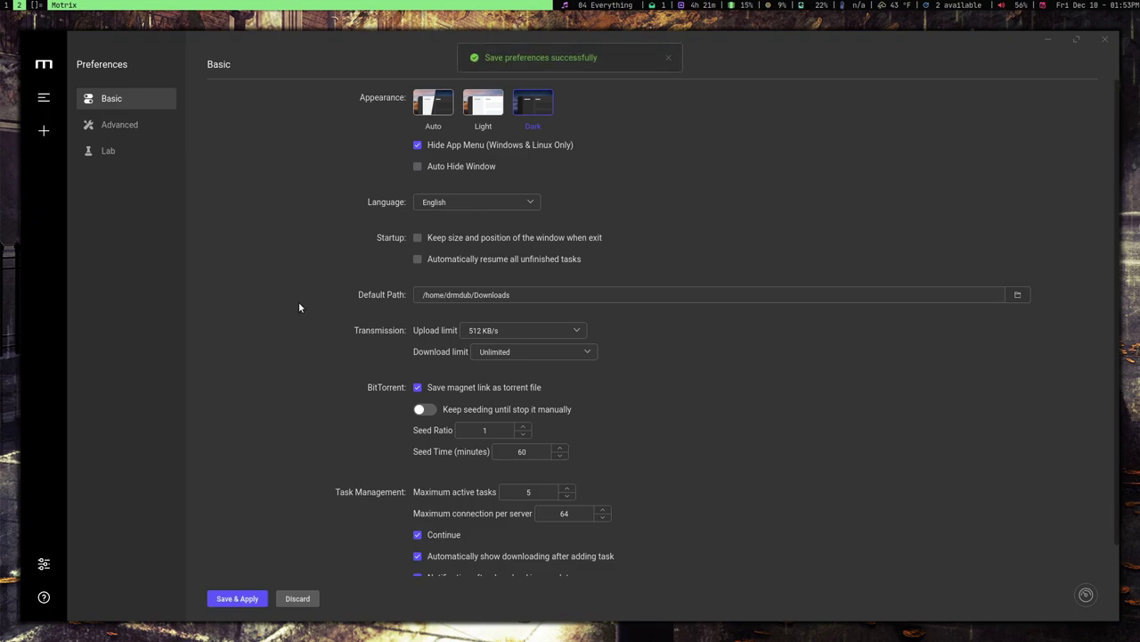
click(44, 97)
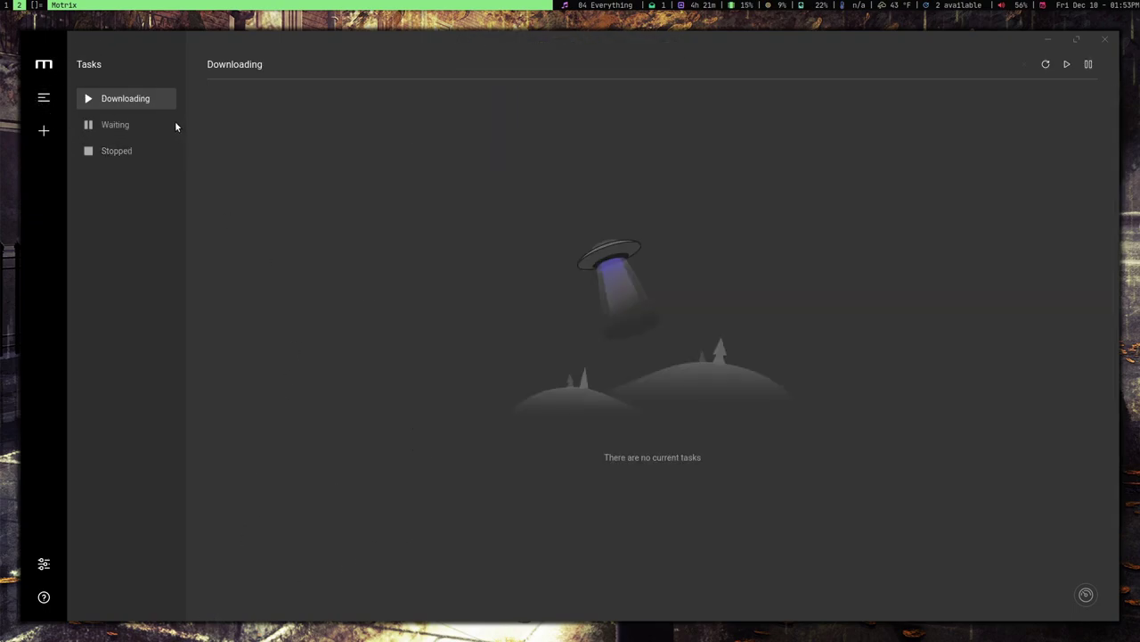
- Add a new task for the Fedora-Workstation-Live-x86_64-35-1.2.iso URL, review advanced options, and submit
click(45, 137)
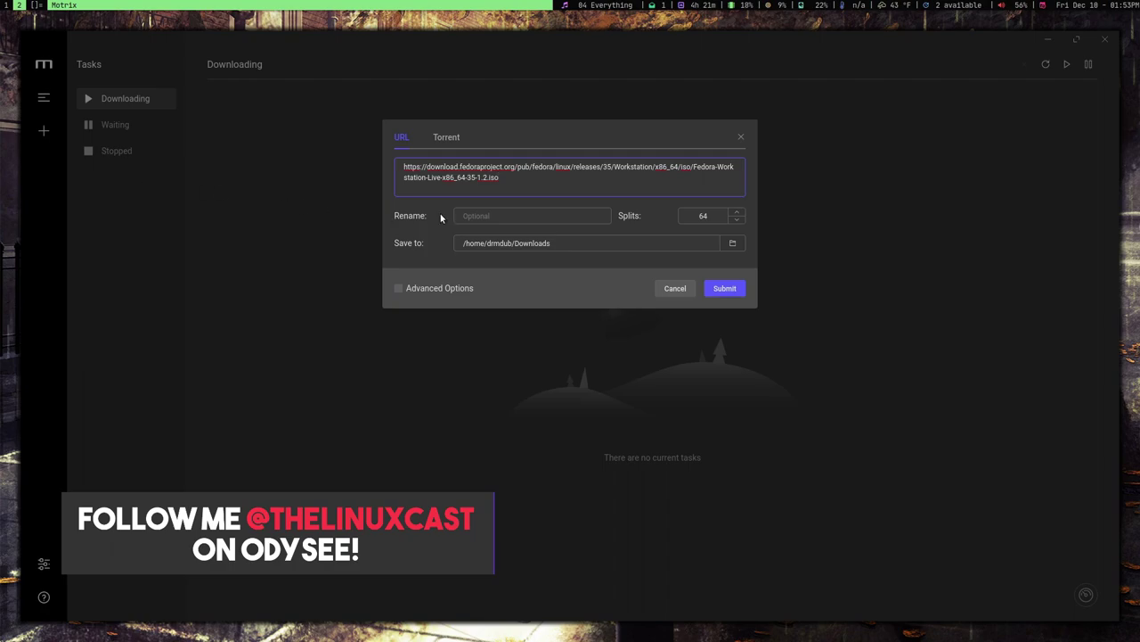
drag(500, 179, 398, 161)
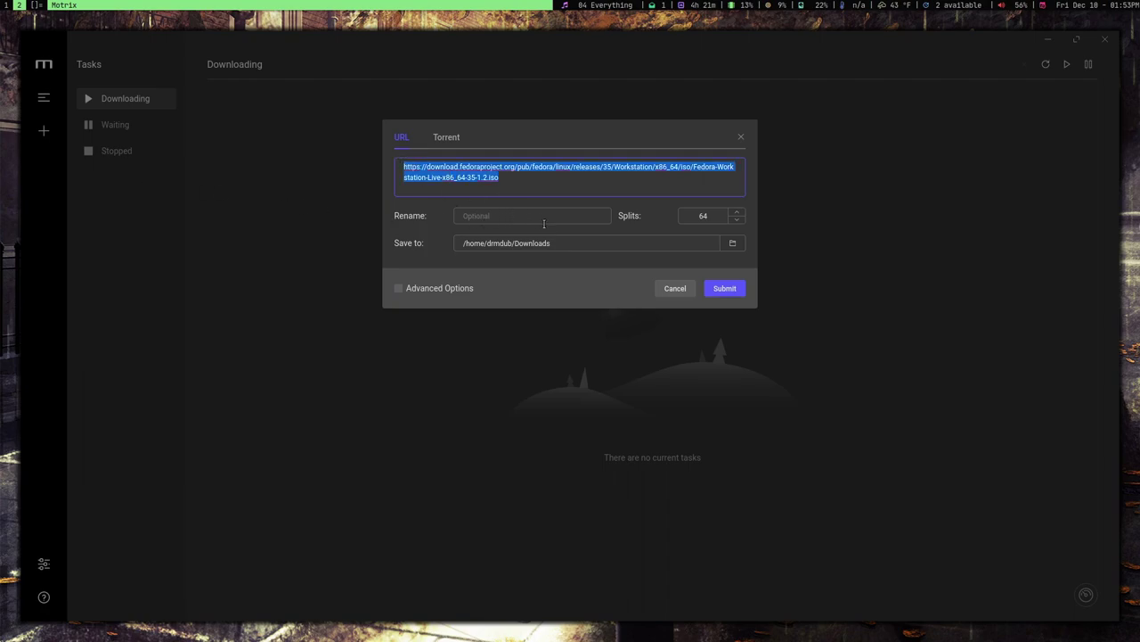
click(410, 289)
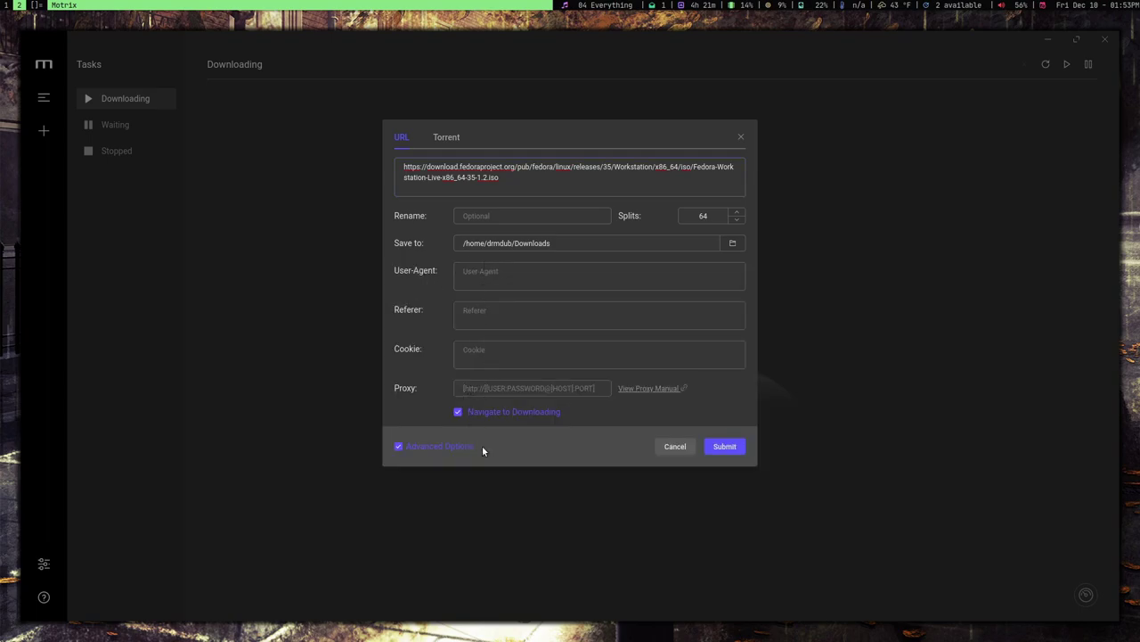
click(726, 446)
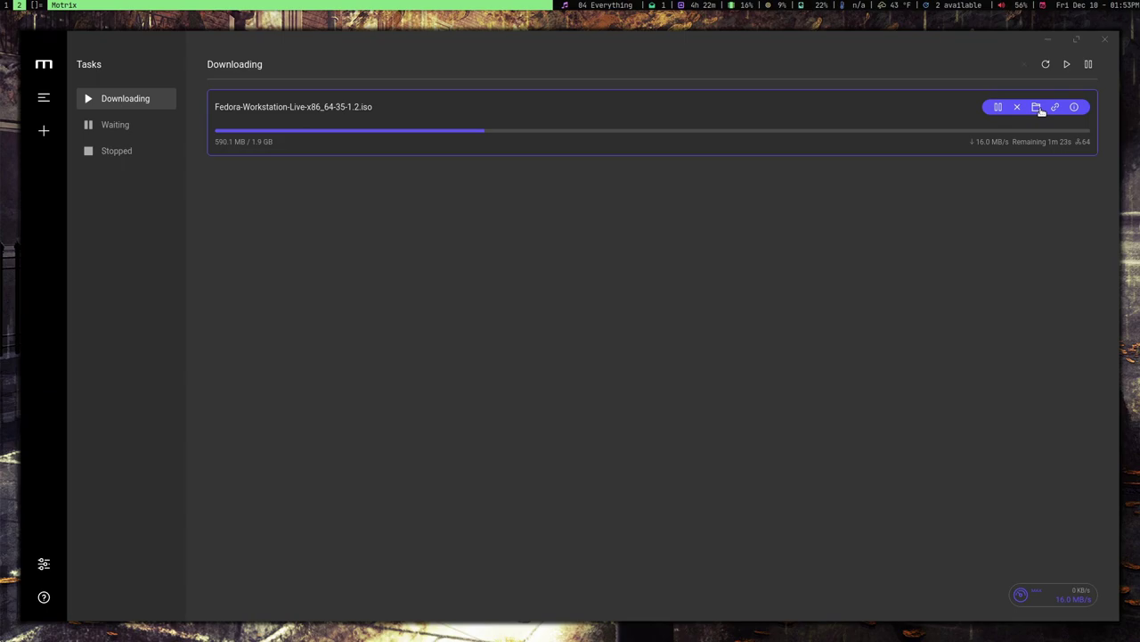
- Pause and resume the Fedora ISO download, view its task details, then resume all tasks
click(998, 108)
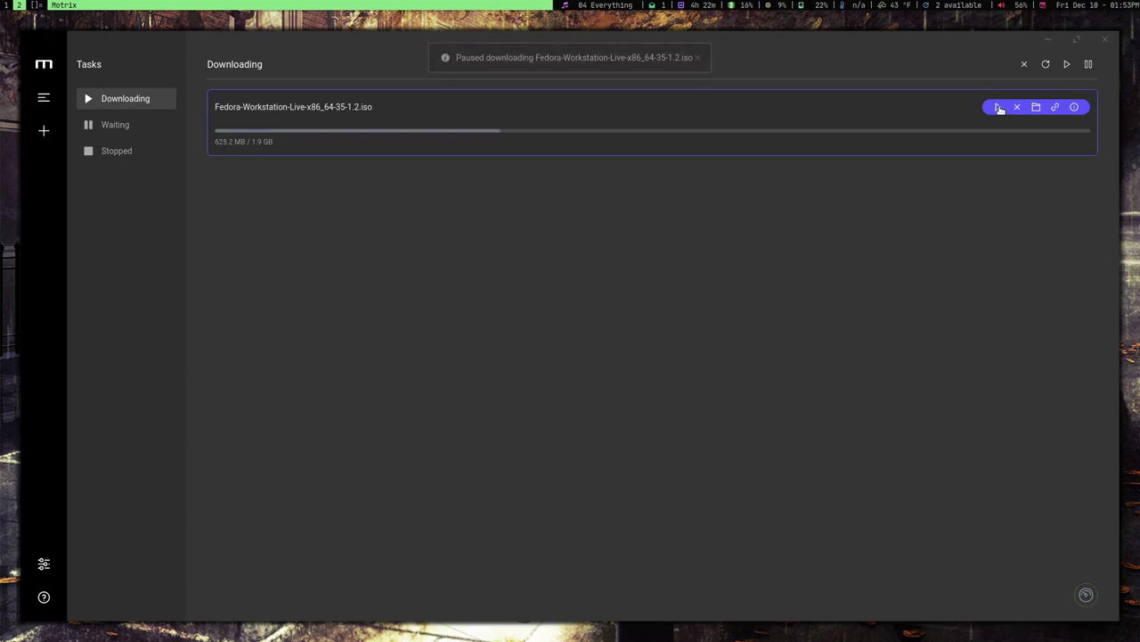
click(999, 108)
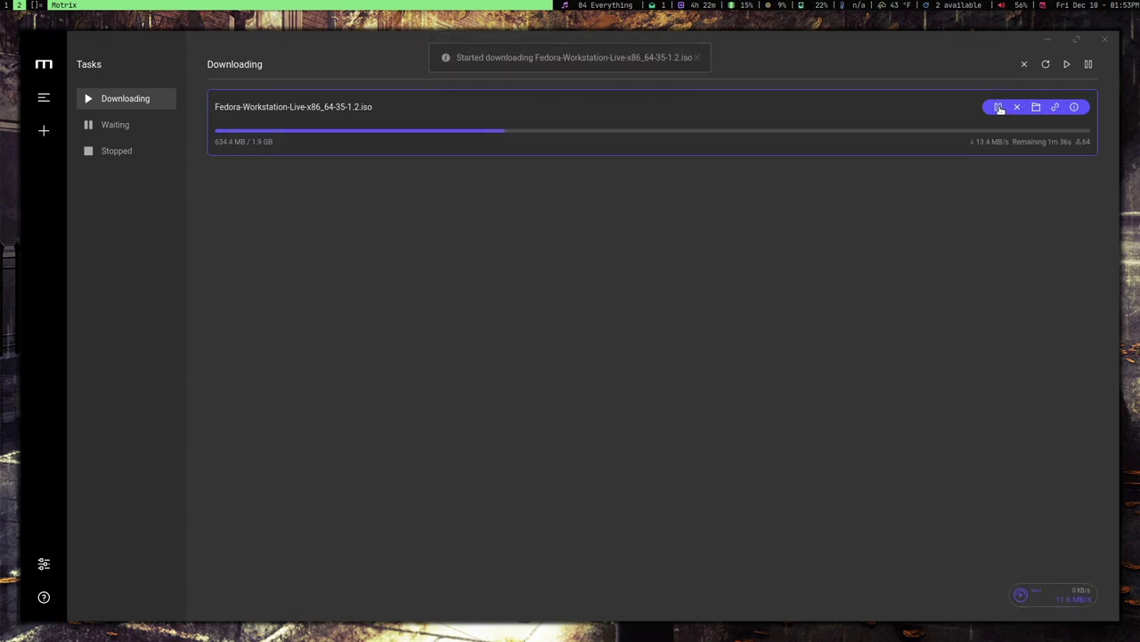
click(999, 107)
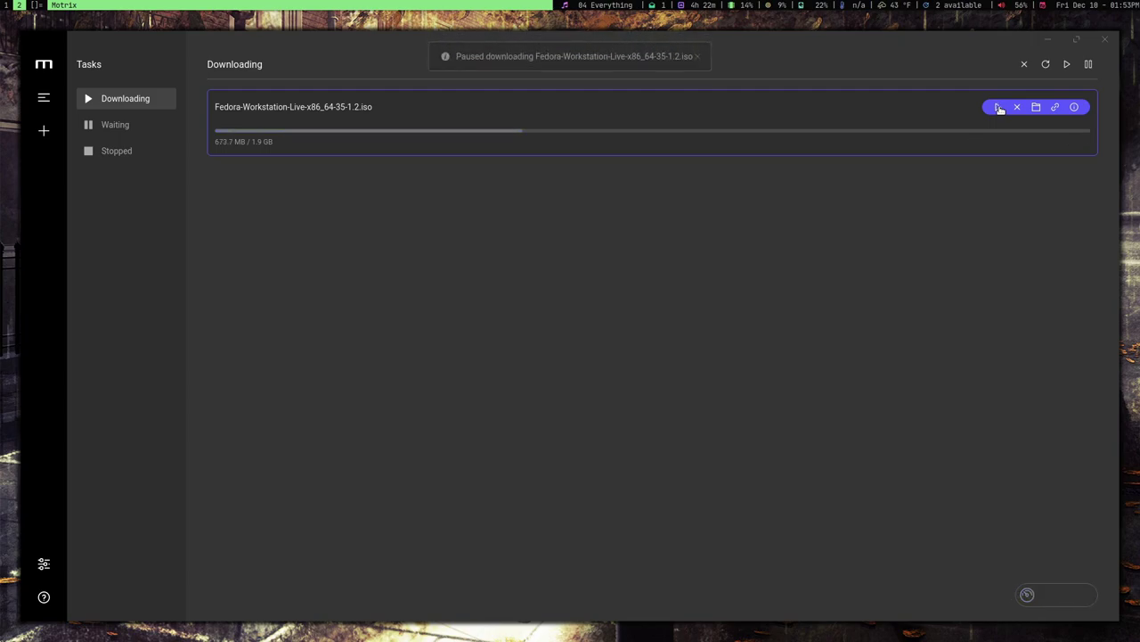
click(1075, 107)
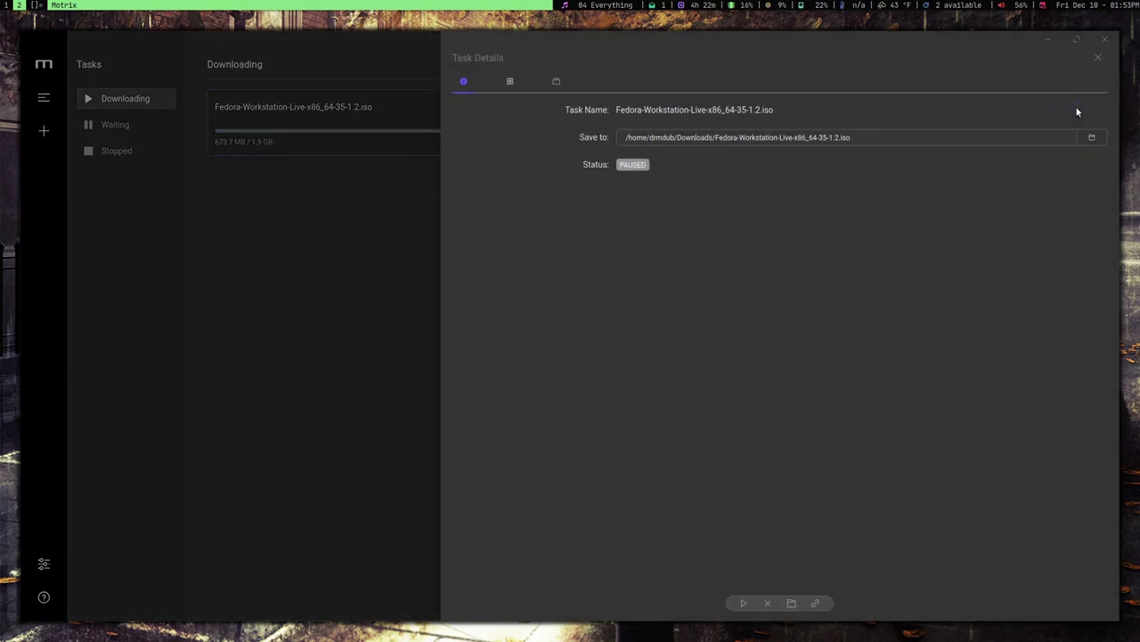
click(1098, 57)
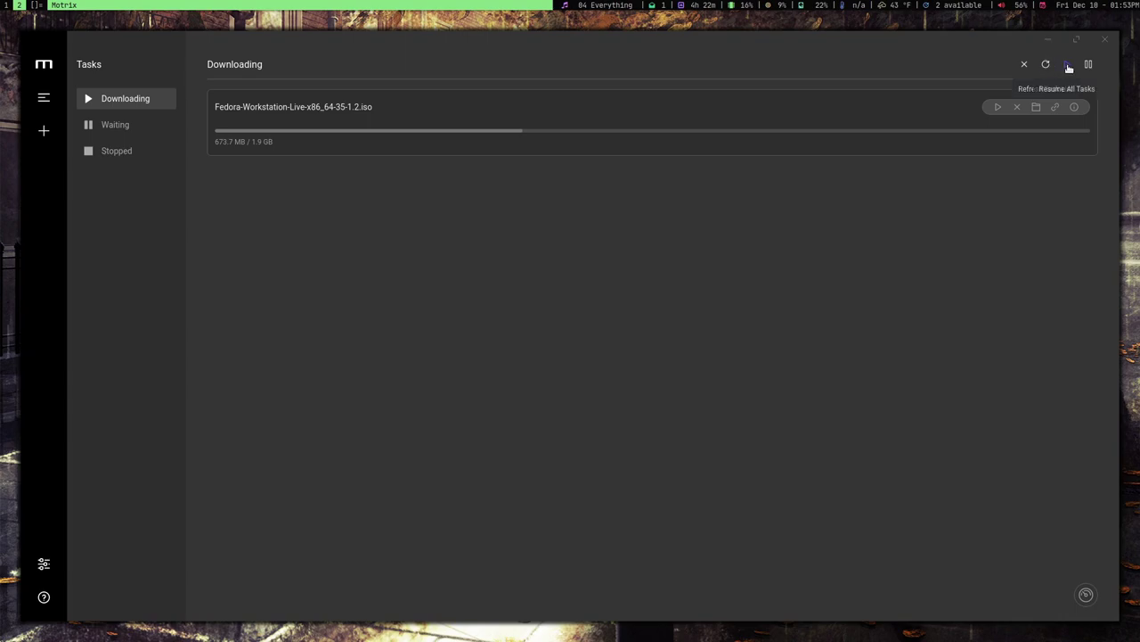
click(1068, 66)
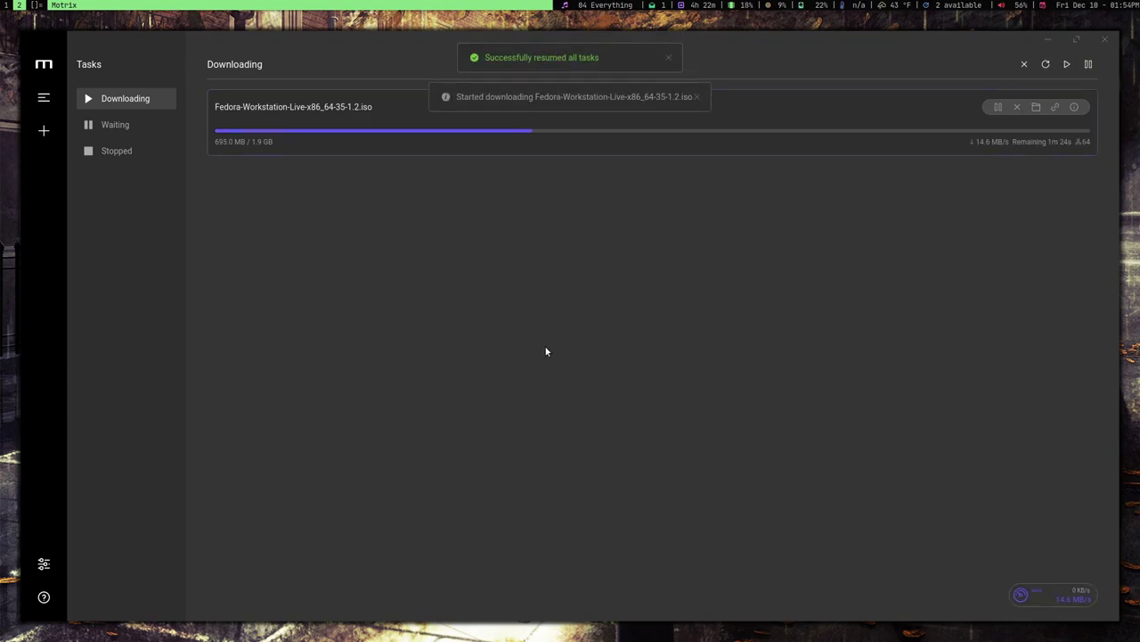
- Pause the Fedora download again and browse the Waiting, Stopped and Downloading lists
click(127, 127)
click(140, 99)
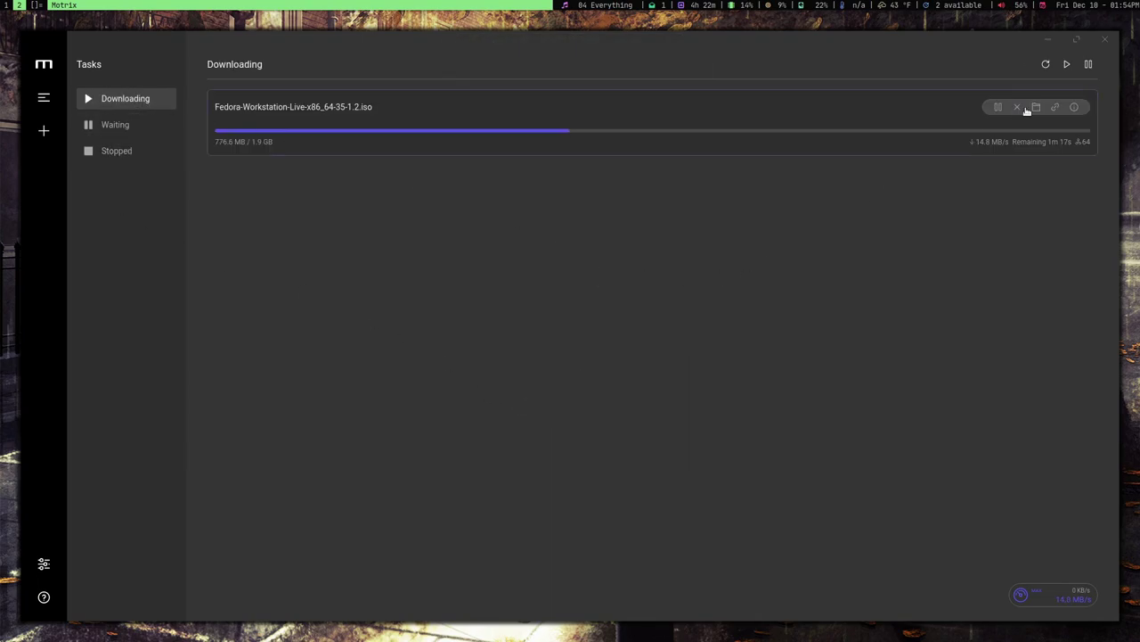
click(999, 106)
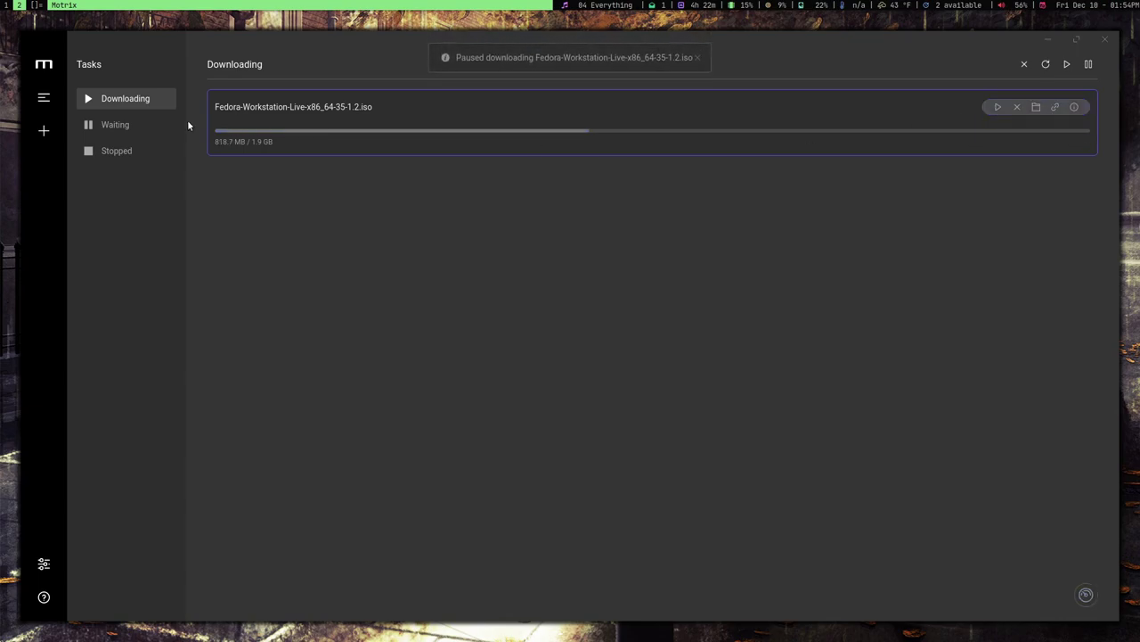
click(140, 126)
click(130, 148)
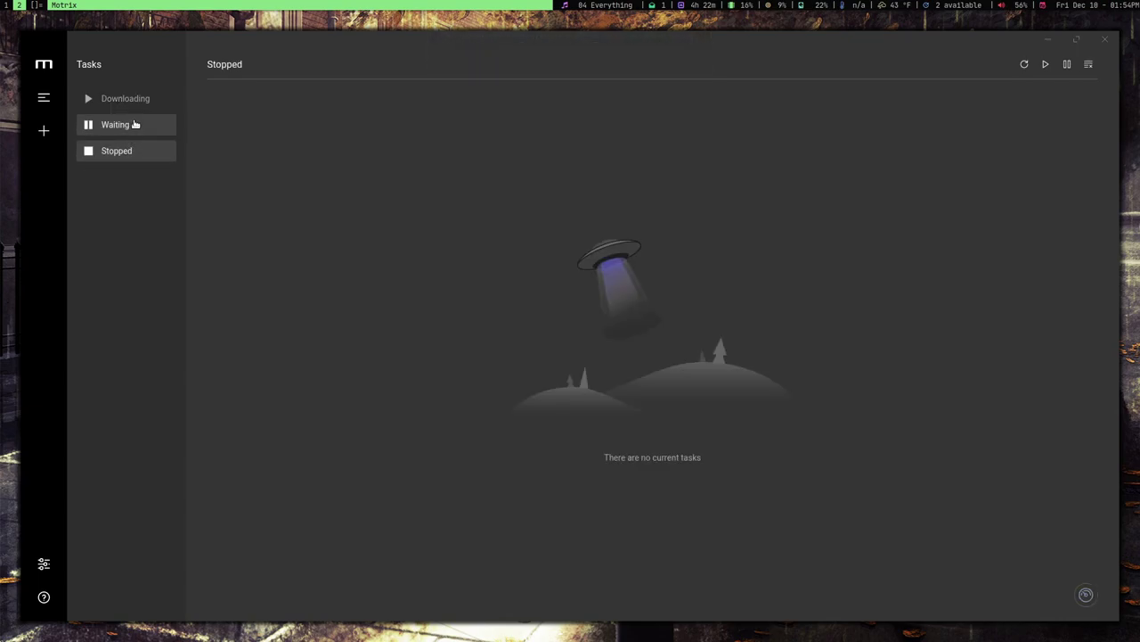
click(135, 124)
click(134, 98)
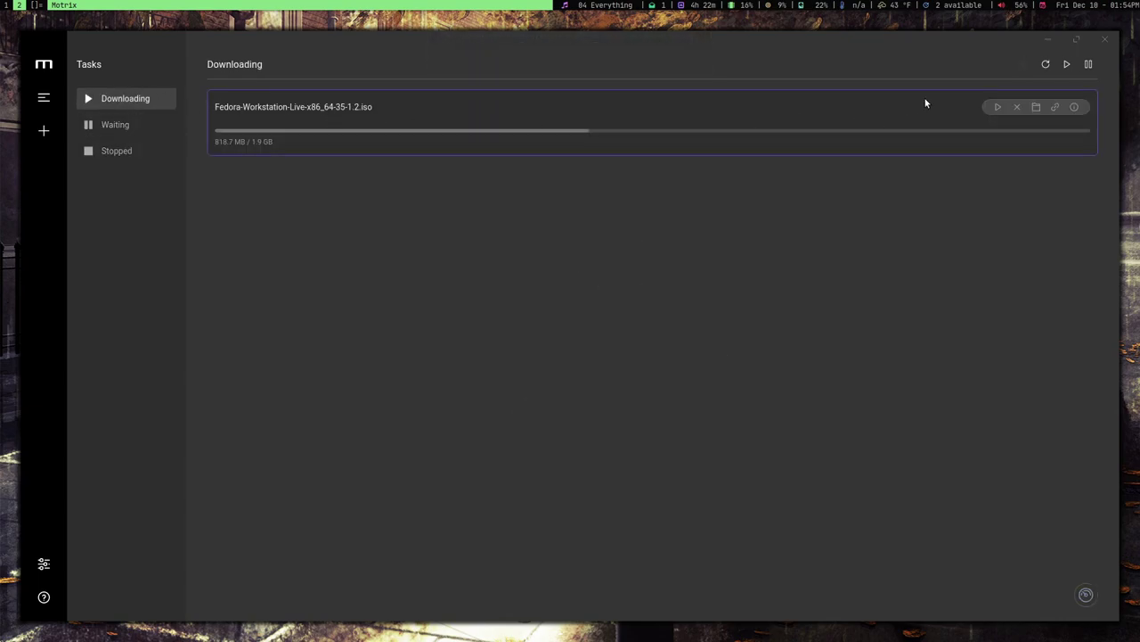
- Resume the paused Fedora ISO download and drag-select its task card
click(997, 108)
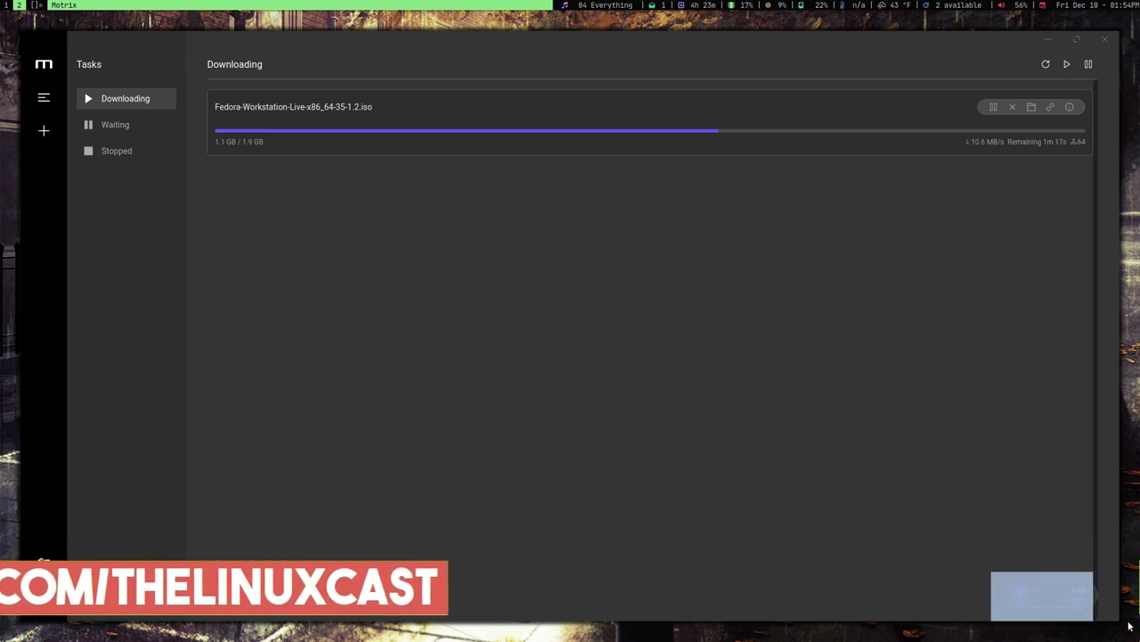
drag(909, 264, 479, 73)
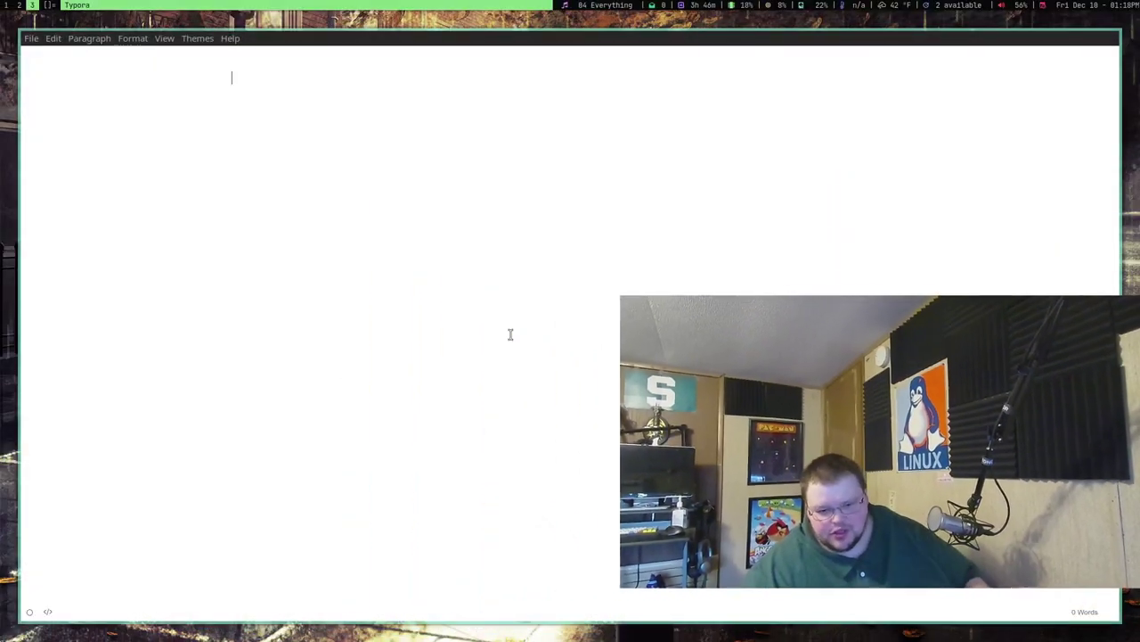
- Write the heading 'This is an markdown text editor. Now watch this.' and a 'Cool. huh' line
text(#  This i)
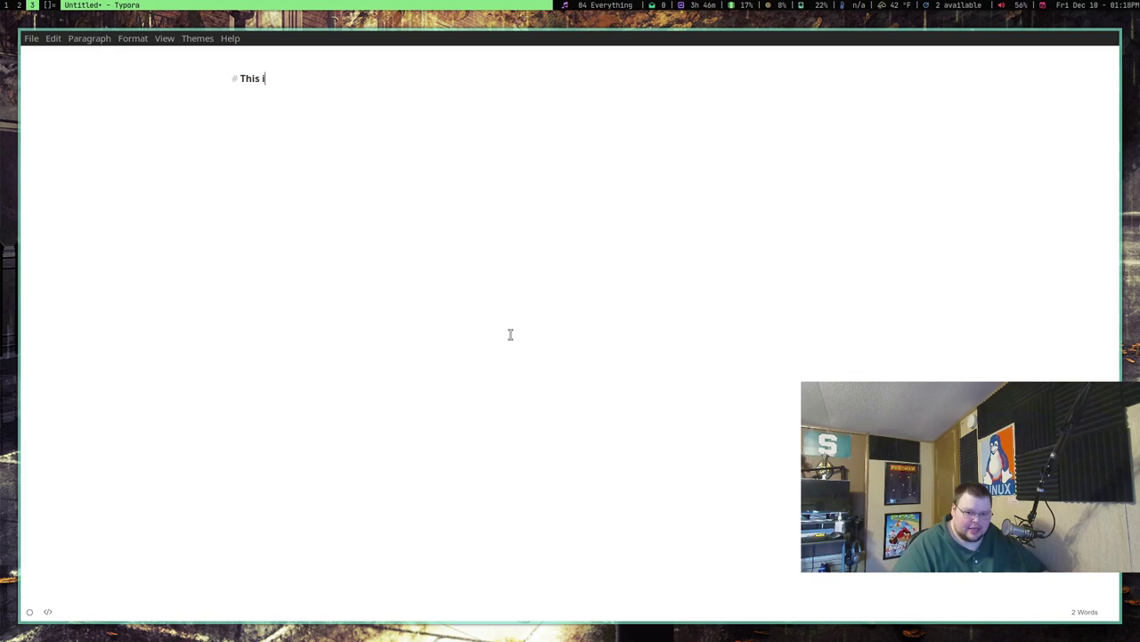
text(s an  markdown )
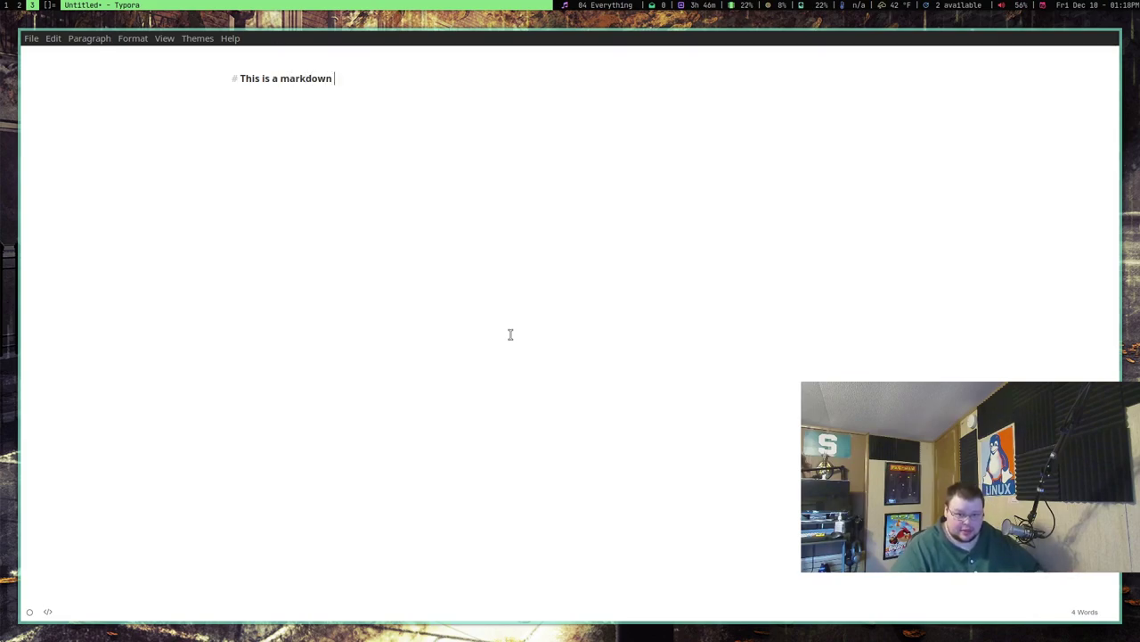
text(text editor . Now watch this.)
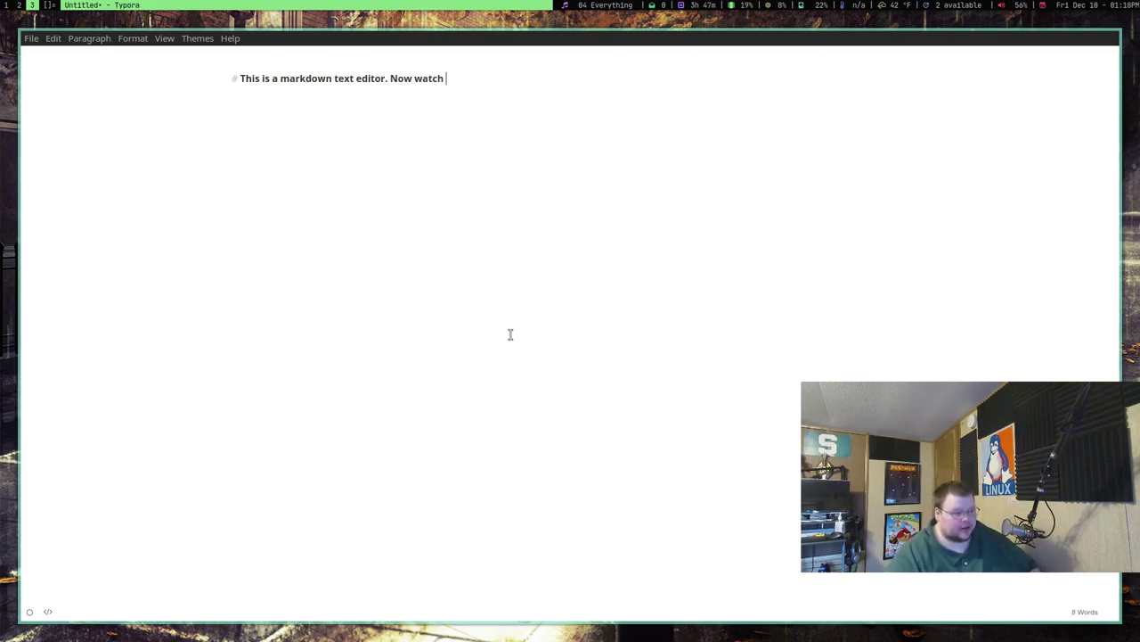
key(Return)
text(Cool. huh?)
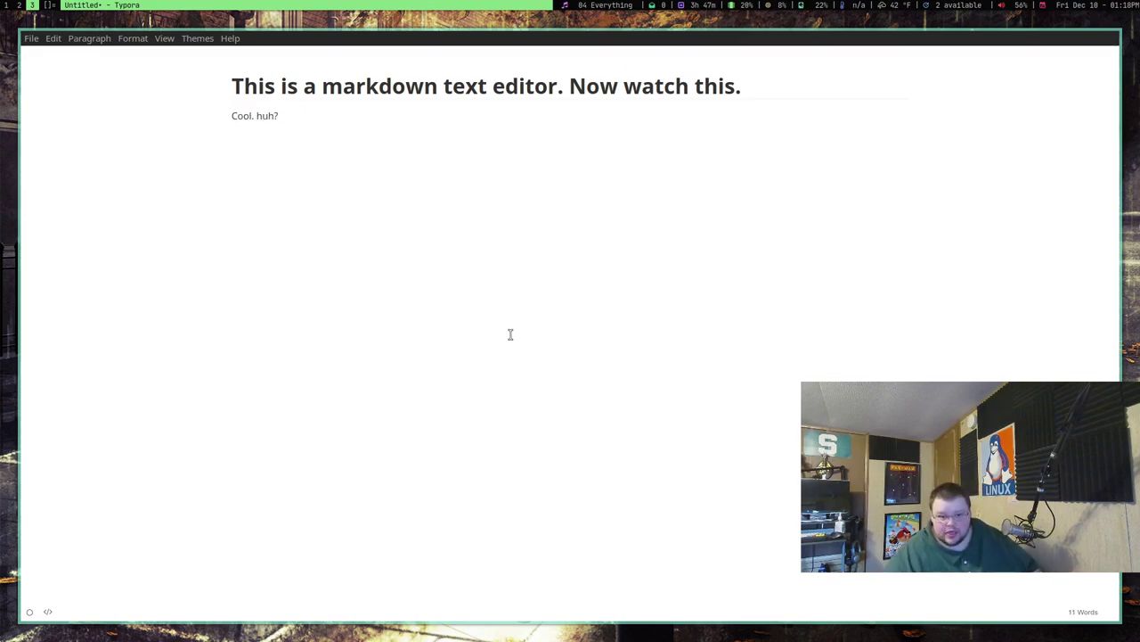
text(*bold*)
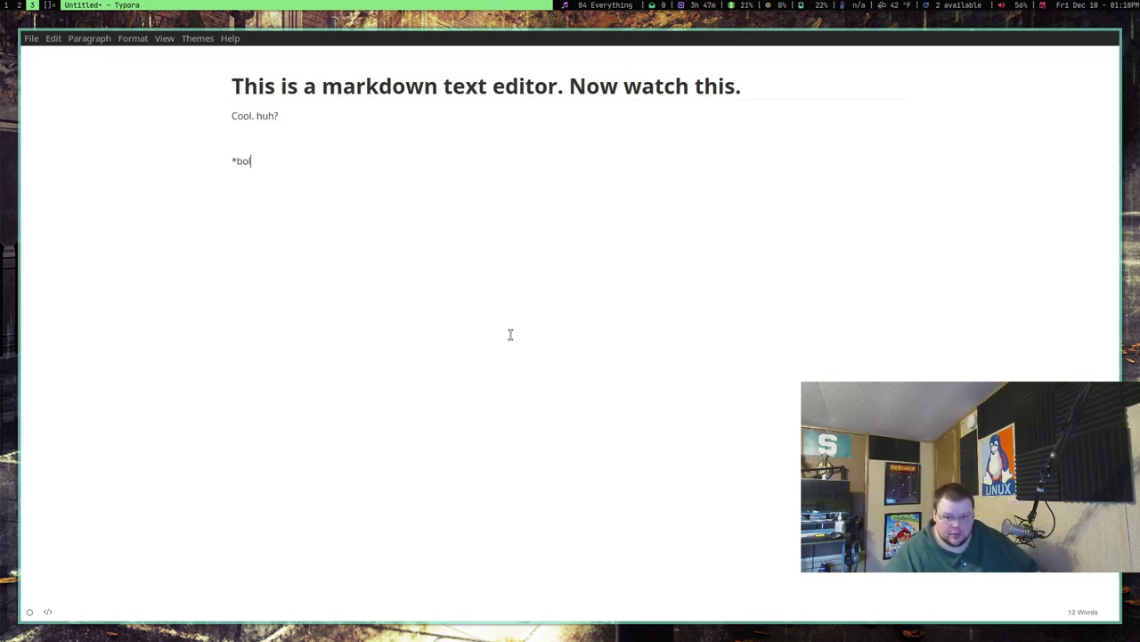
key(Return)
- Add a bold 'bold' line and an italic 'italic' line
key(BackSpace)
key(BackSpace)
key(BackSpace)
key(BackSpace)
key(BackSpace)
key(BackSpace)
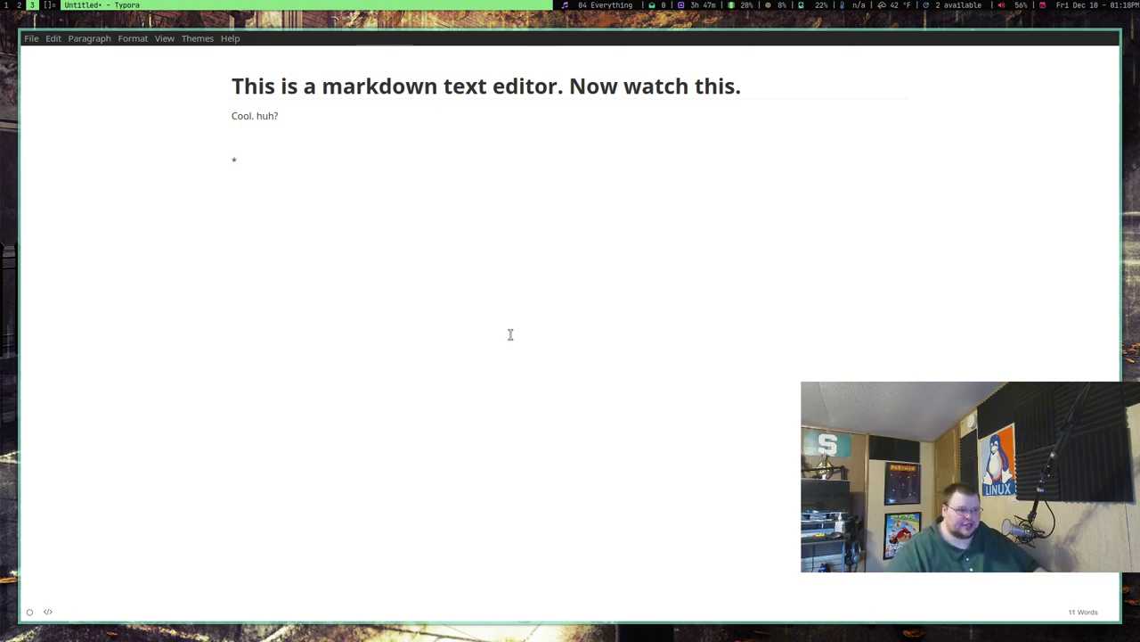
text(*bold**)
key(Return)
text(*italic*)
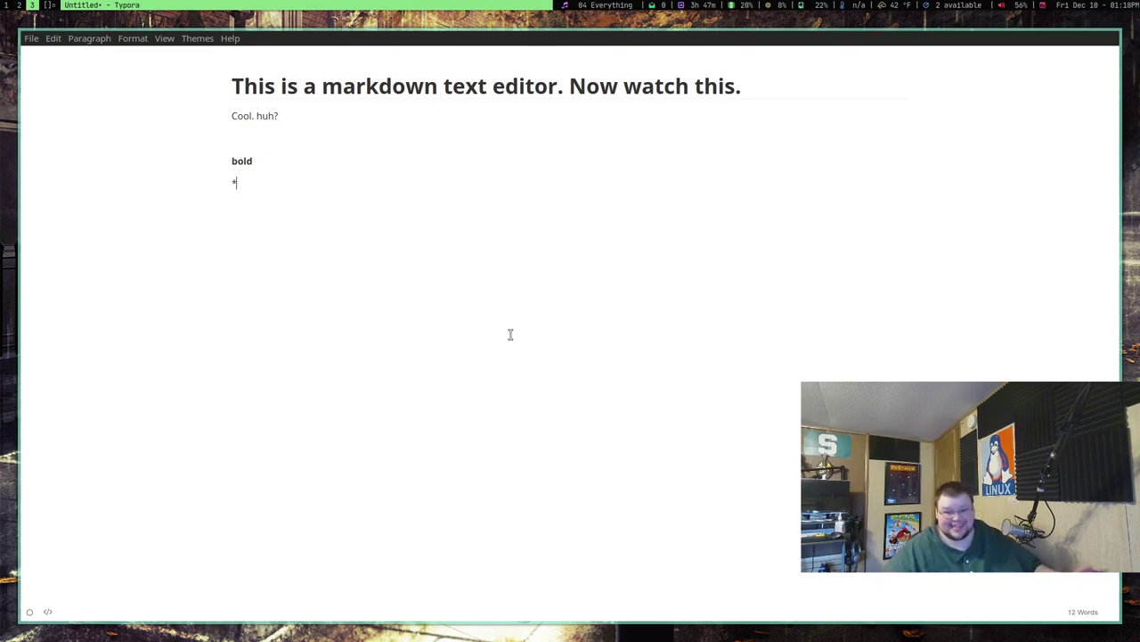
key(Return)
- Add a two-item bullet list and a numbered list, each reading 'list'
key(Return)
text(- list)
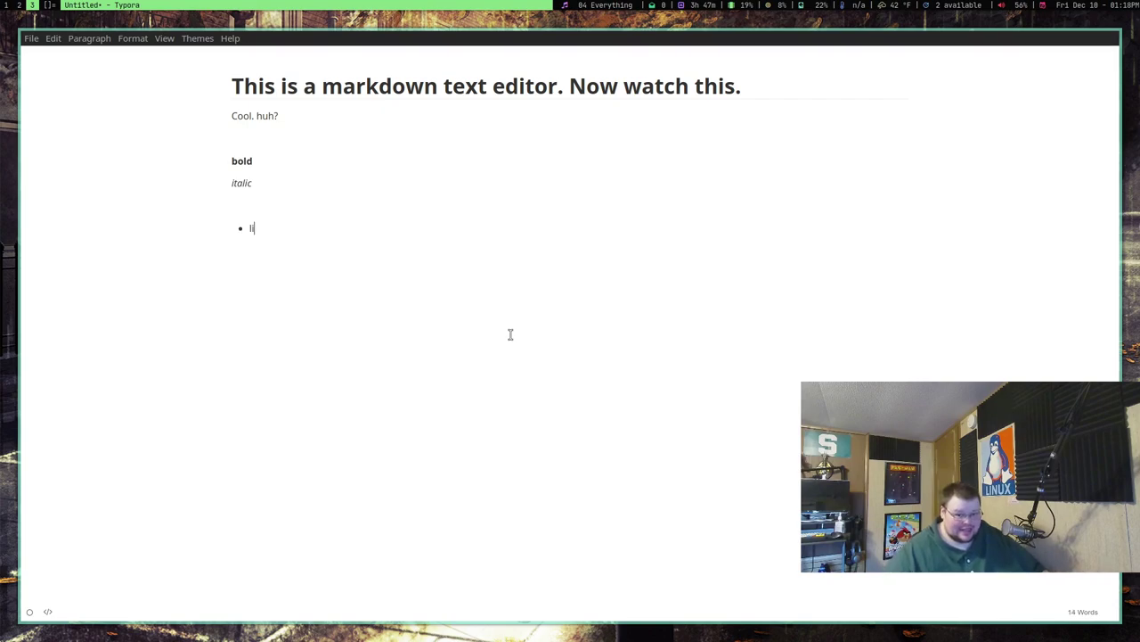
key(Return)
text(;ios)
key(BackSpace)
key(BackSpace)
key(BackSpace)
key(BackSpace)
text(list)
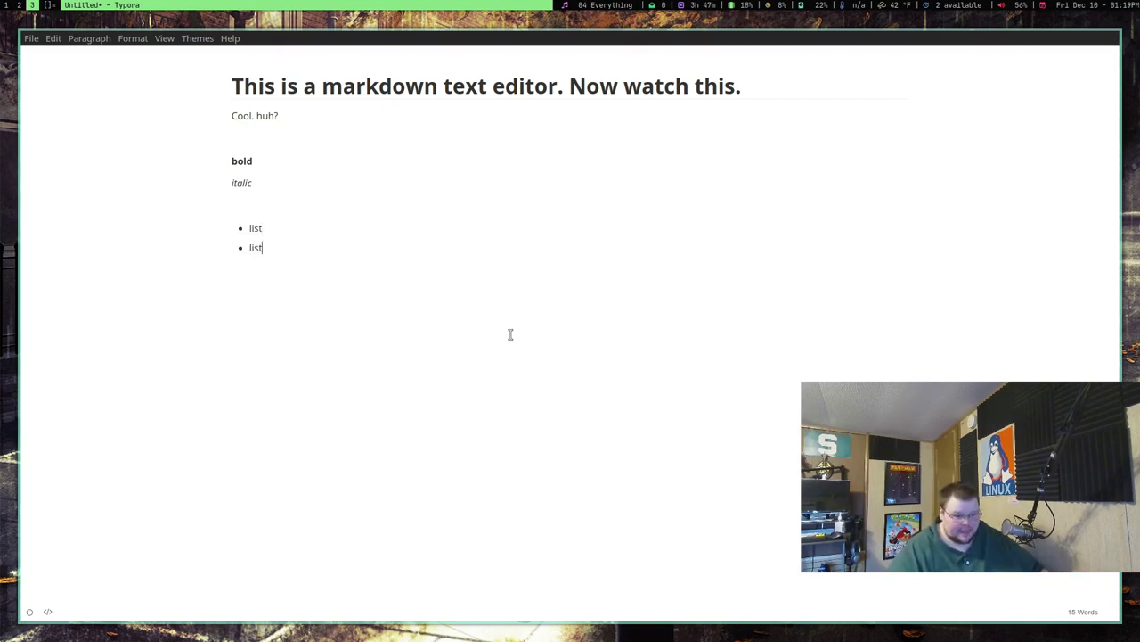
key(Return)
key(Return)
text(1. list)
key(Return)
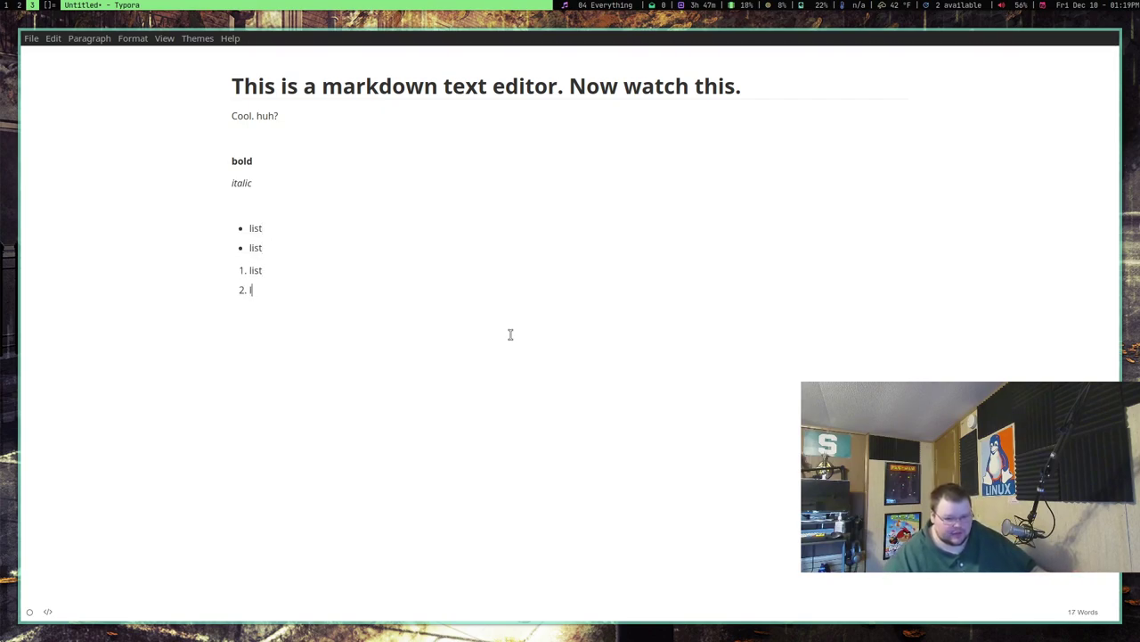
key(BackSpace)
key(BackSpace)
- Add a 'But also' subheading and fix a misspelled word to 'spelling' using the spell-check suggestion
key(Return)
key(Return)
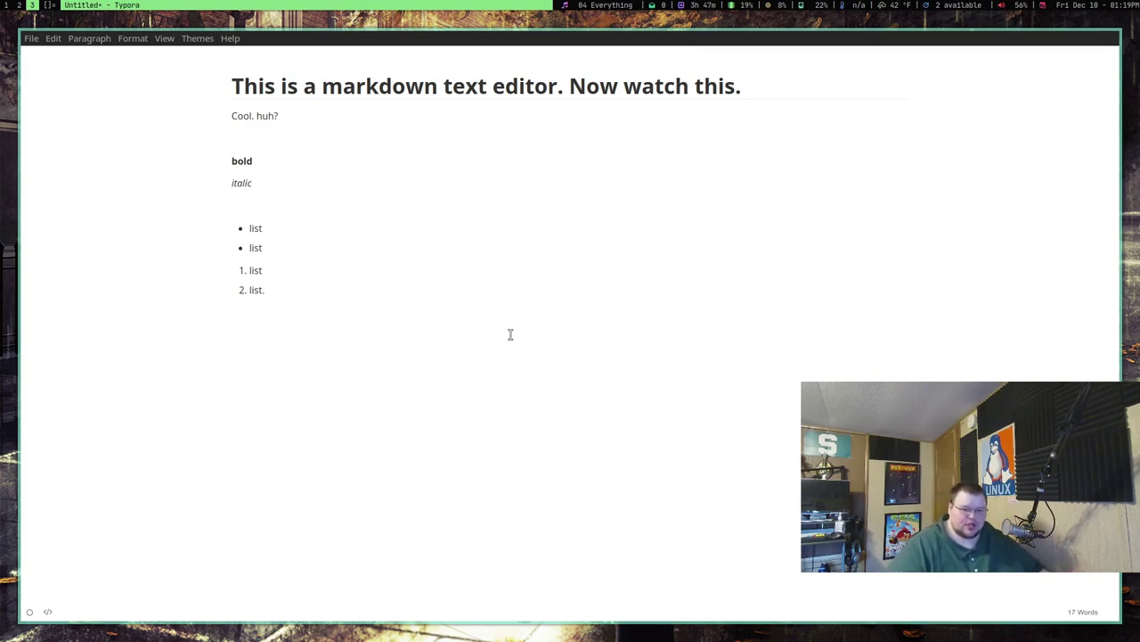
text(## But also)
key(Return)
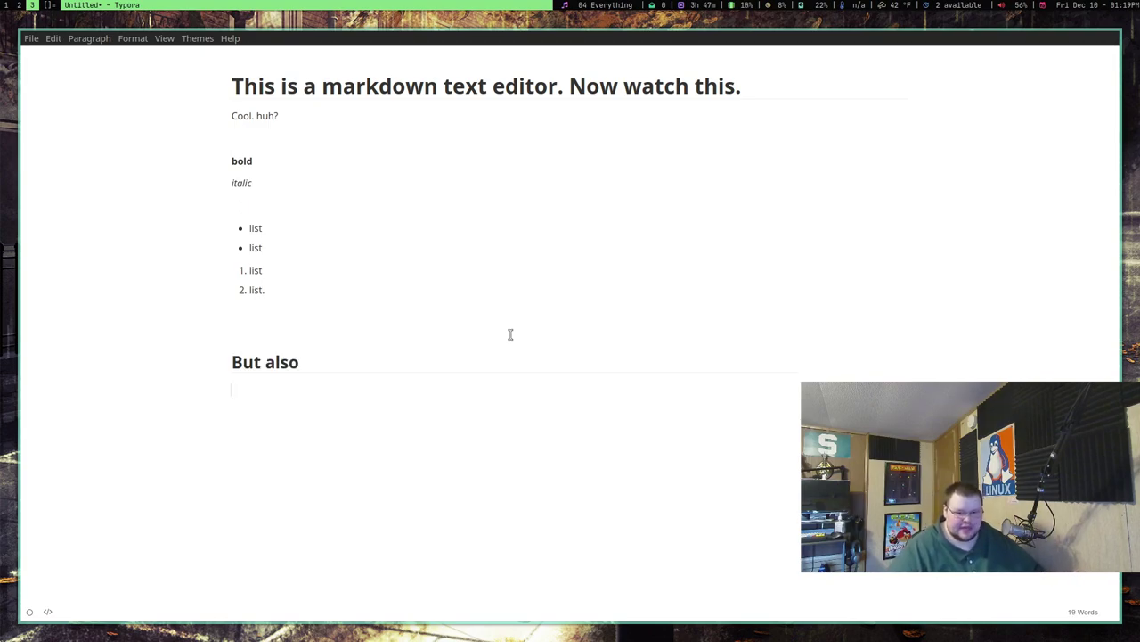
text(spelling)
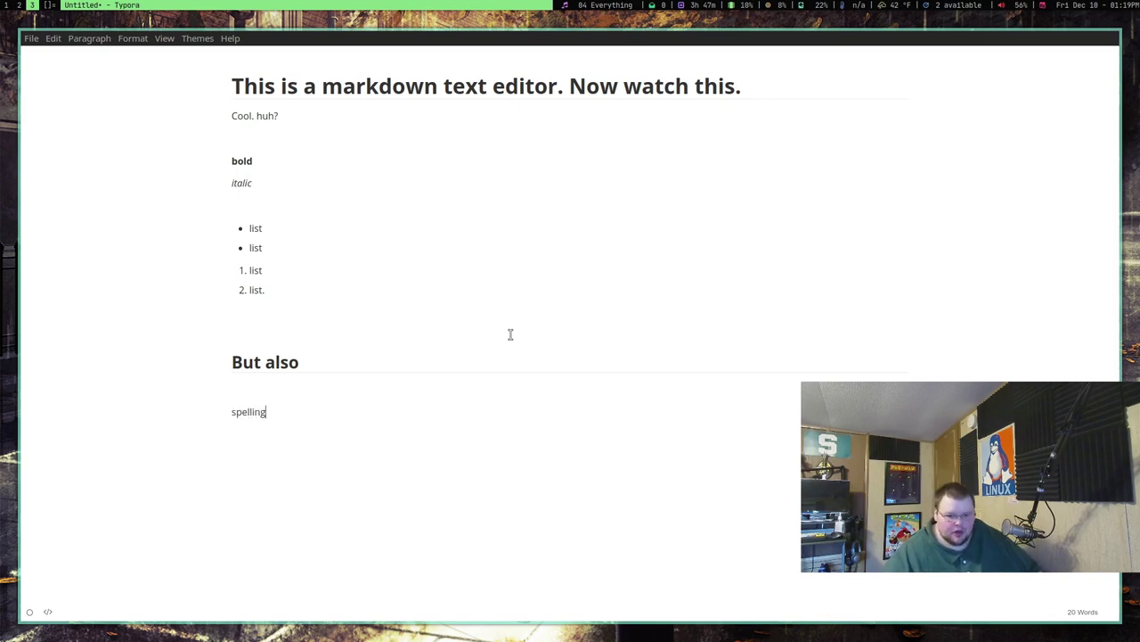
text(eoignwse)
right_click(268, 415)
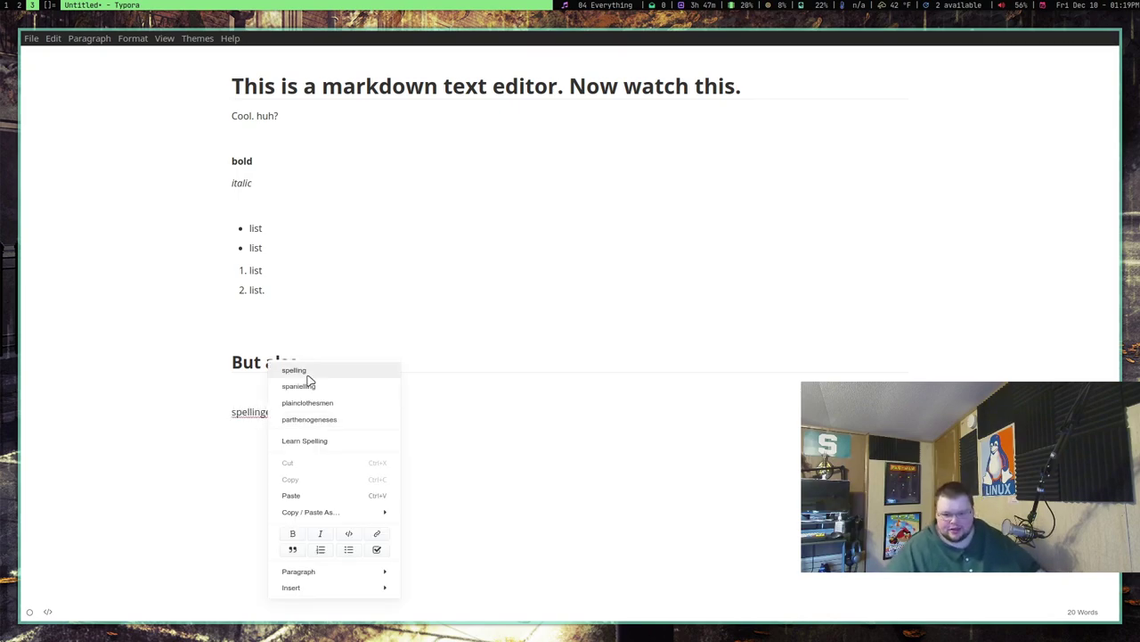
click(312, 381)
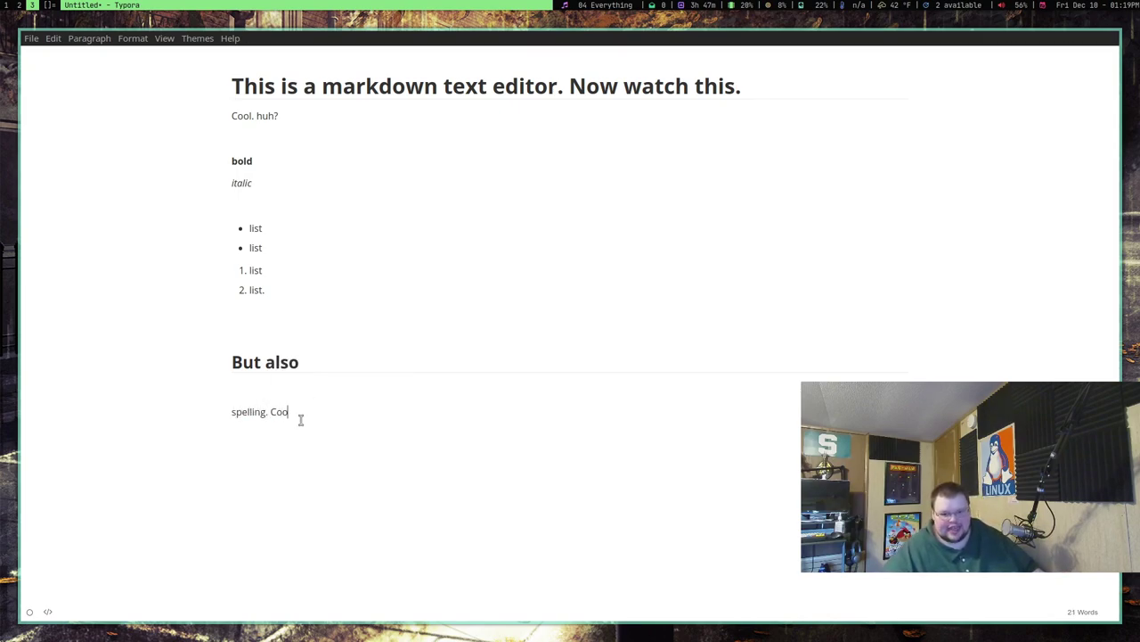
key(Return)
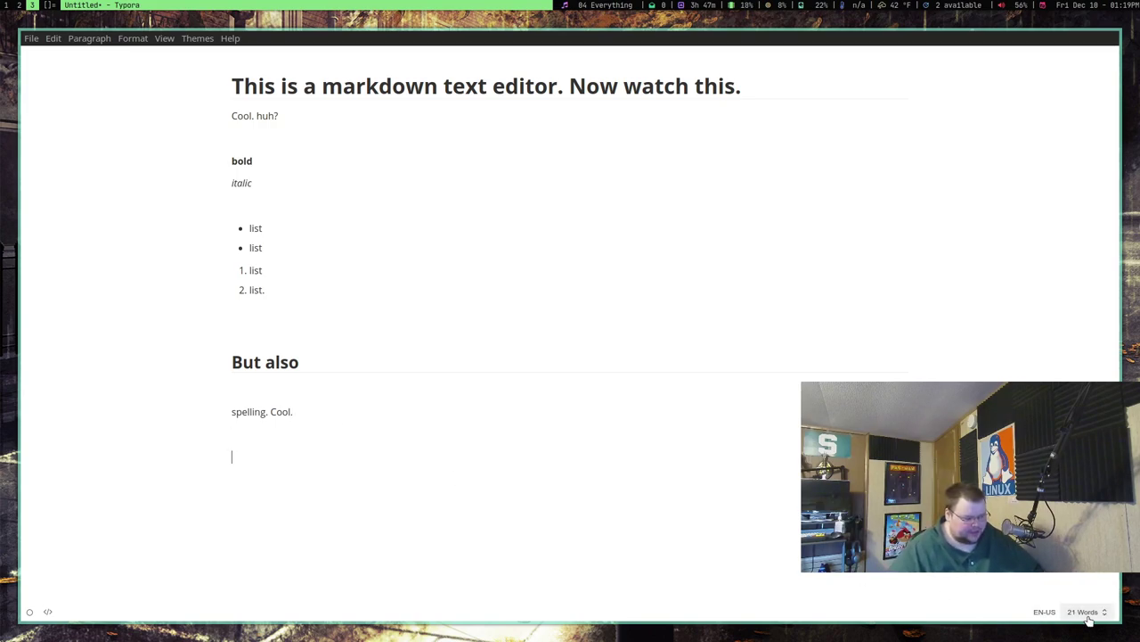
mouse_move(1089, 613)
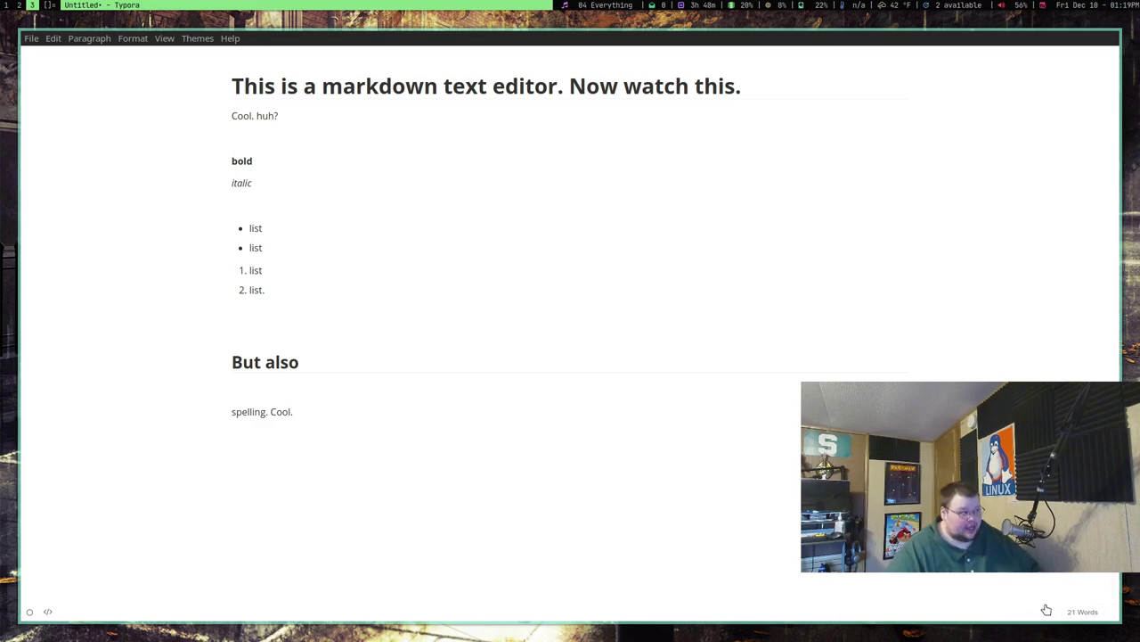
click(1044, 611)
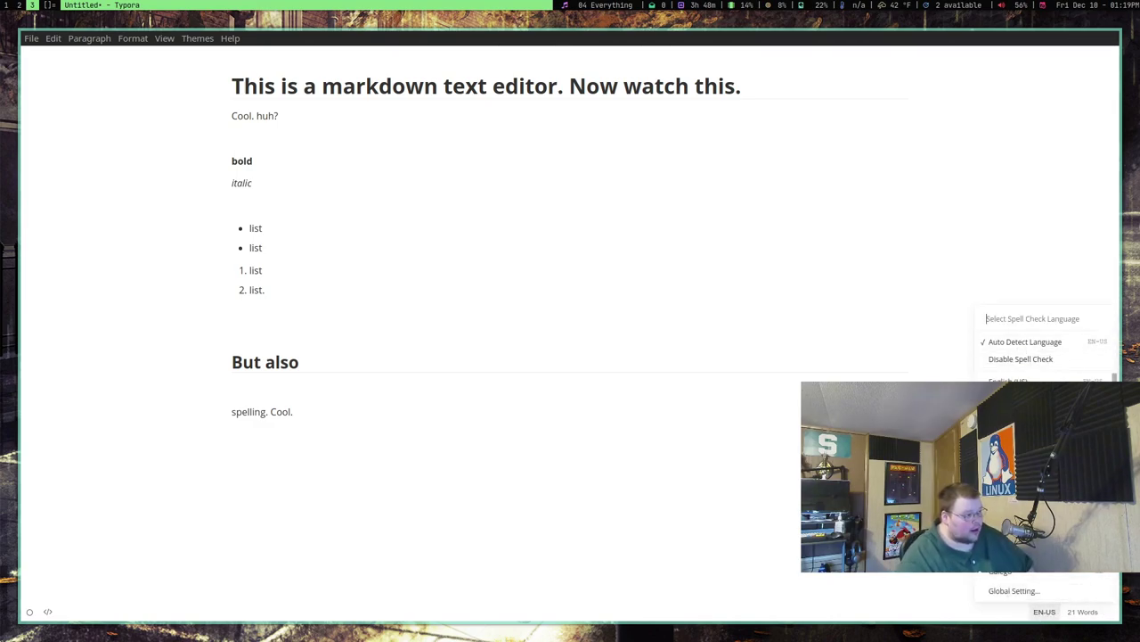
- Try the Night, Pixyll, Whitey, Newsprint and Github themes, ending on Night
key(Escape)
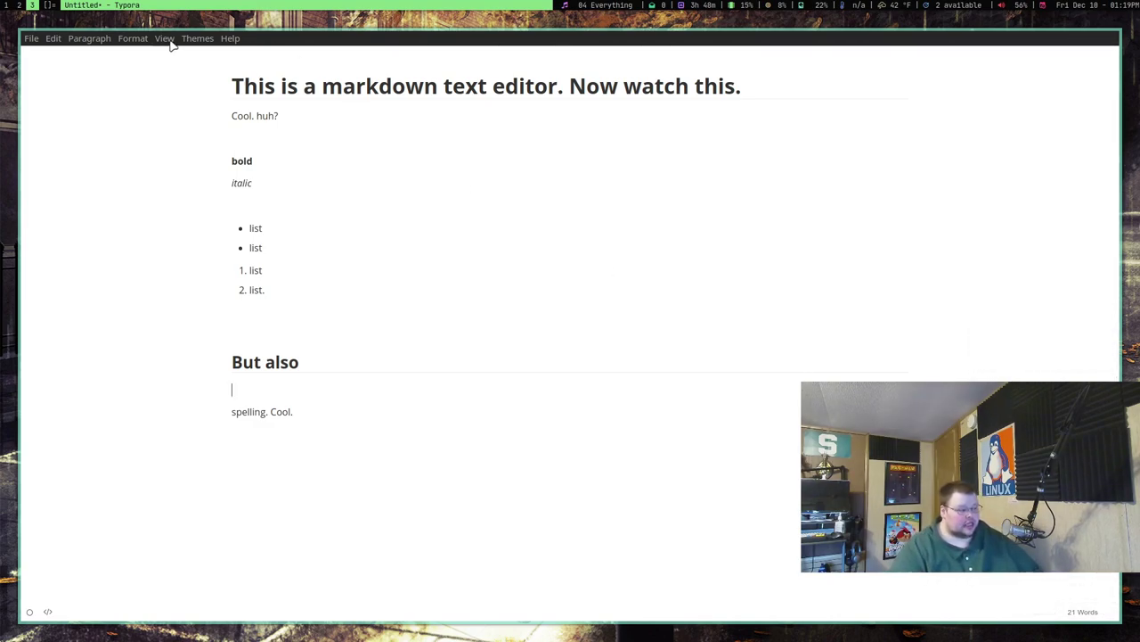
click(198, 38)
click(211, 92)
click(201, 40)
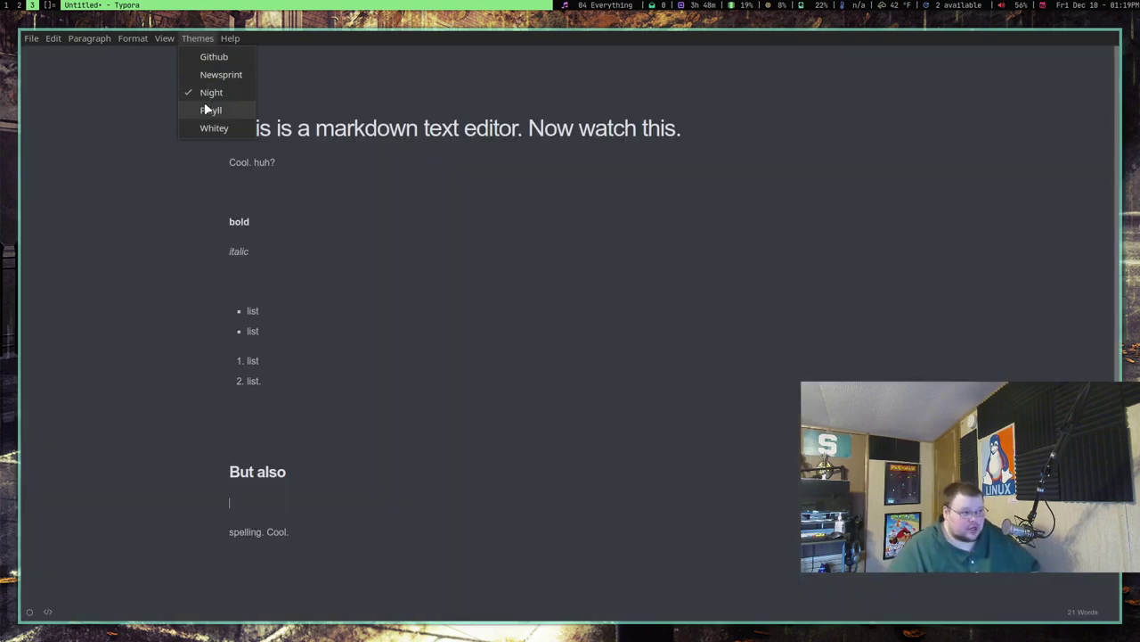
click(211, 109)
click(198, 39)
click(214, 127)
click(199, 38)
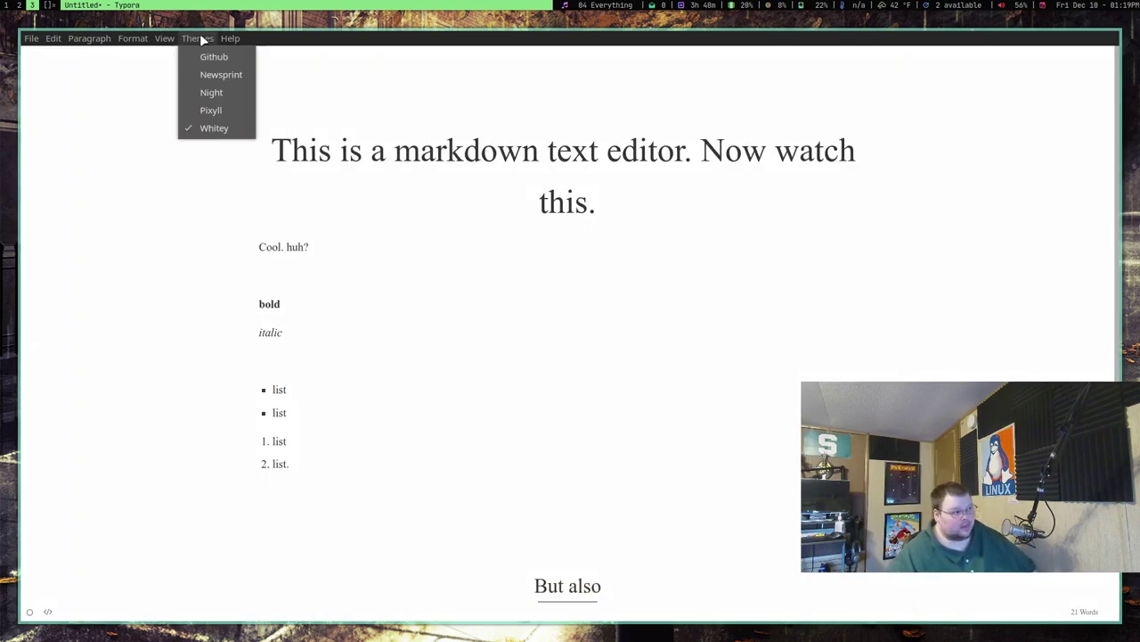
click(219, 75)
click(198, 38)
click(213, 59)
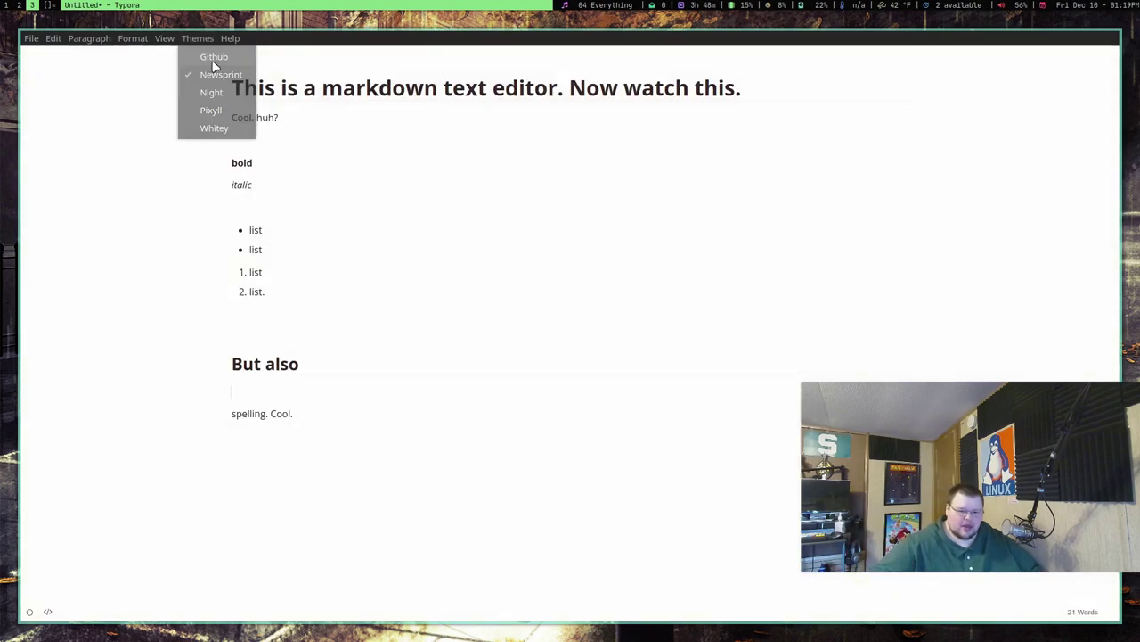
click(198, 38)
click(212, 91)
- Show the heading outline in the side panel, glance at its files list, then return to the outline
click(89, 39)
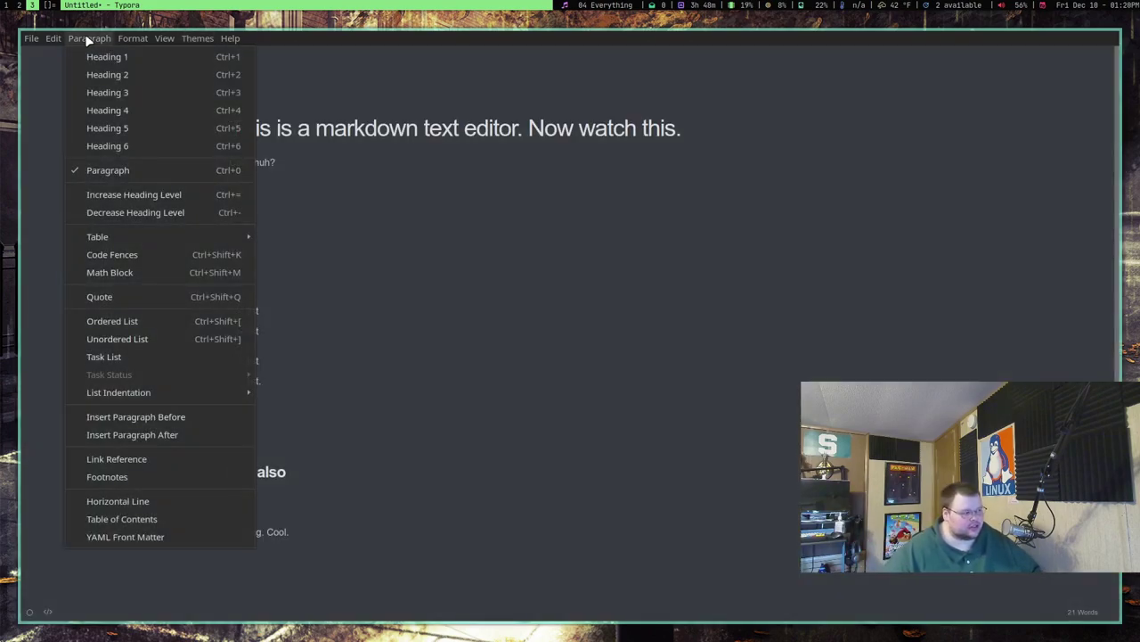
mouse_move(55, 38)
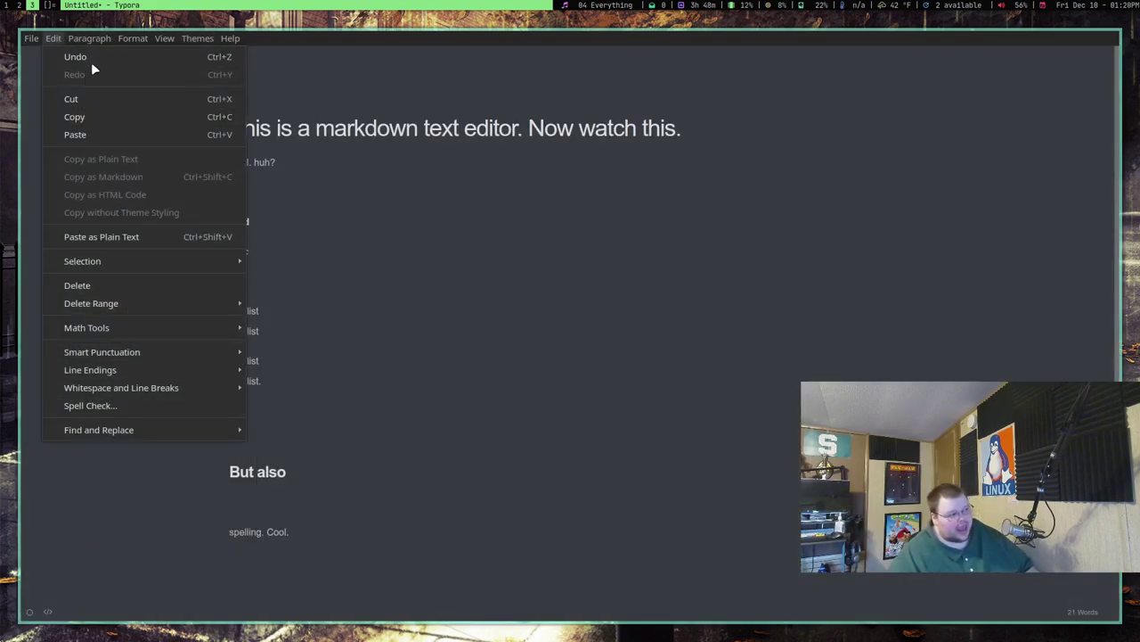
mouse_move(173, 39)
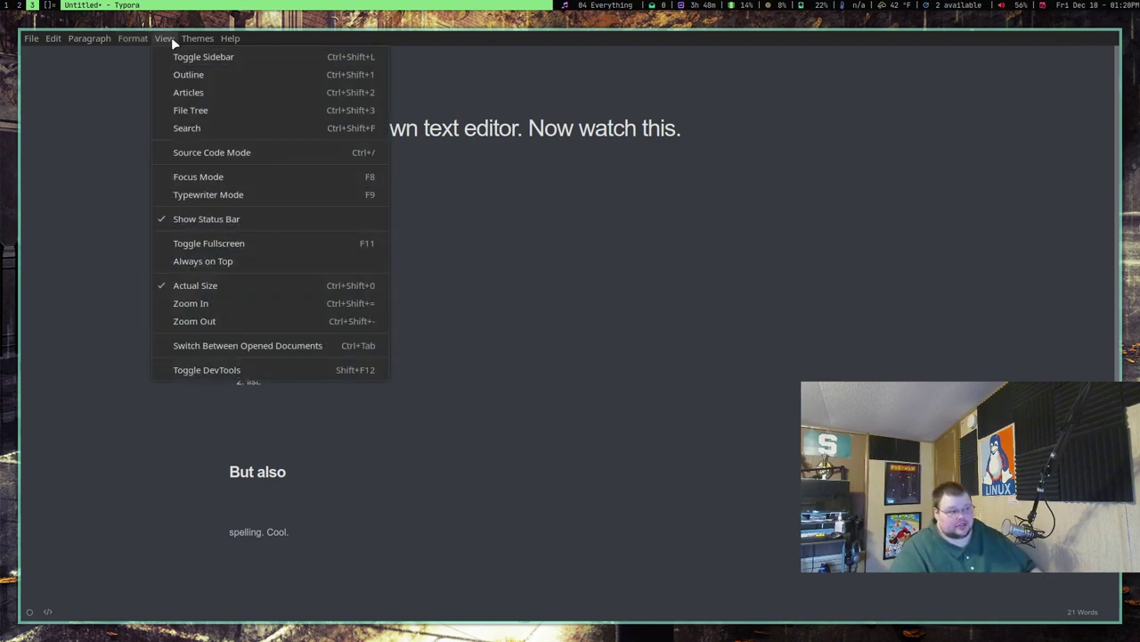
click(192, 75)
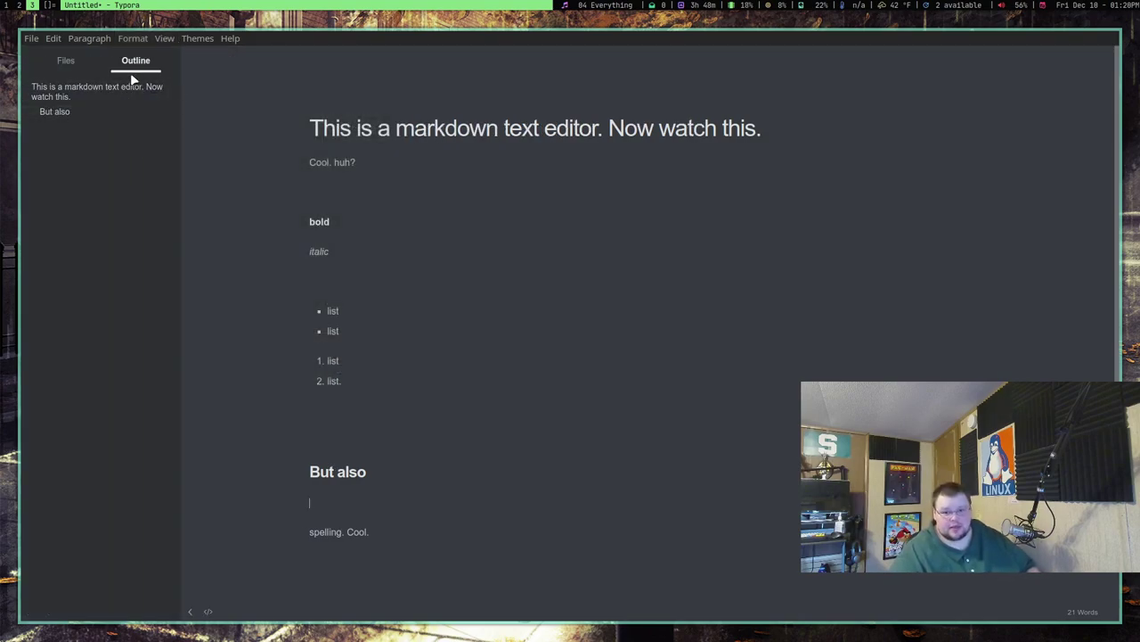
click(68, 60)
click(135, 60)
- Hide the sidebar, show it again with its files list, then hide it
click(164, 39)
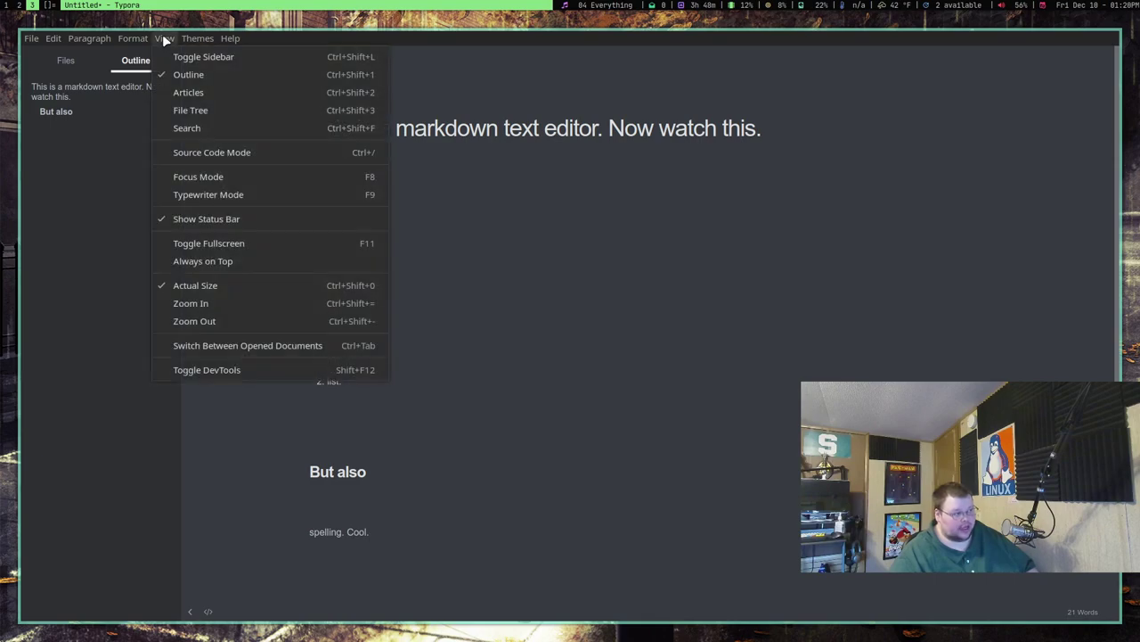
click(171, 61)
click(131, 37)
mouse_move(164, 39)
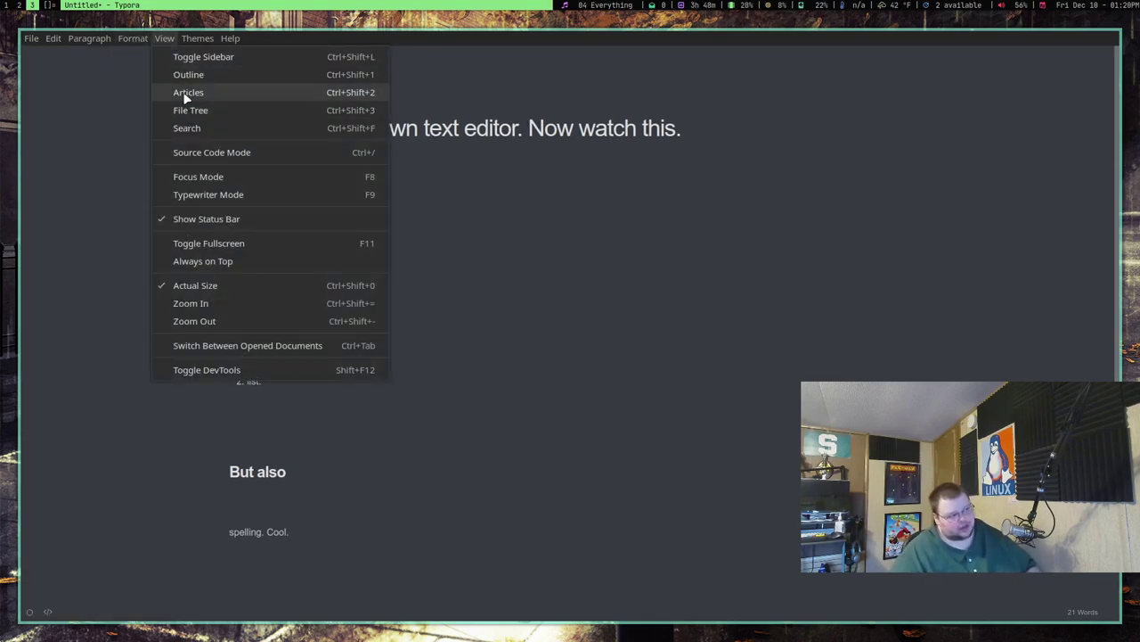
click(170, 58)
click(164, 38)
click(170, 56)
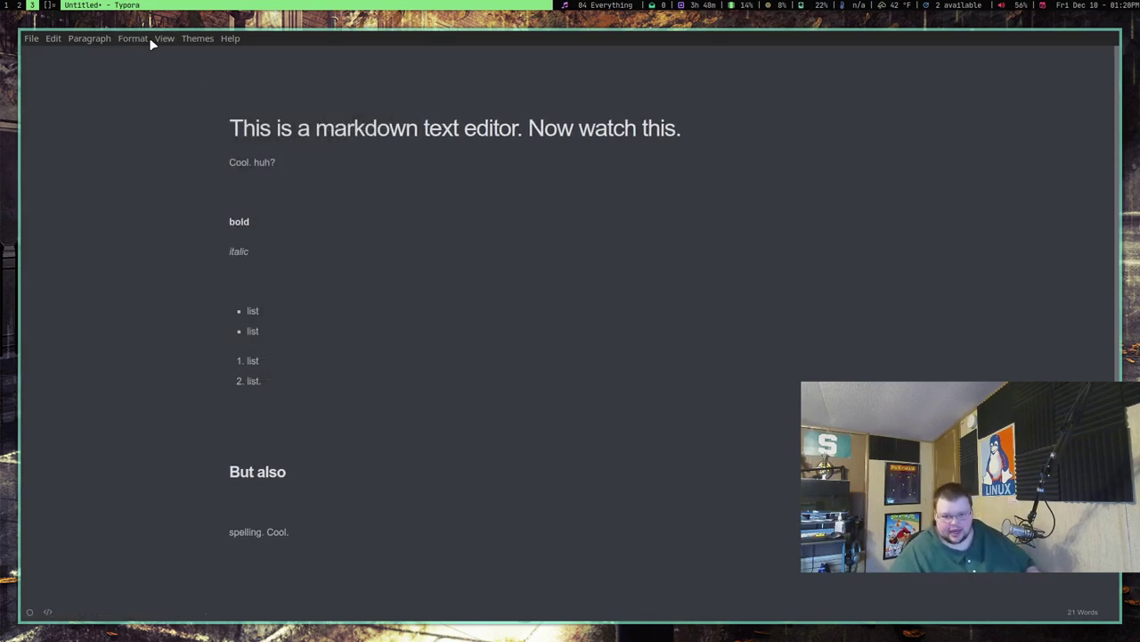
- Briefly show the file tree in the sidebar, then hide it again
click(132, 38)
mouse_move(164, 38)
click(194, 108)
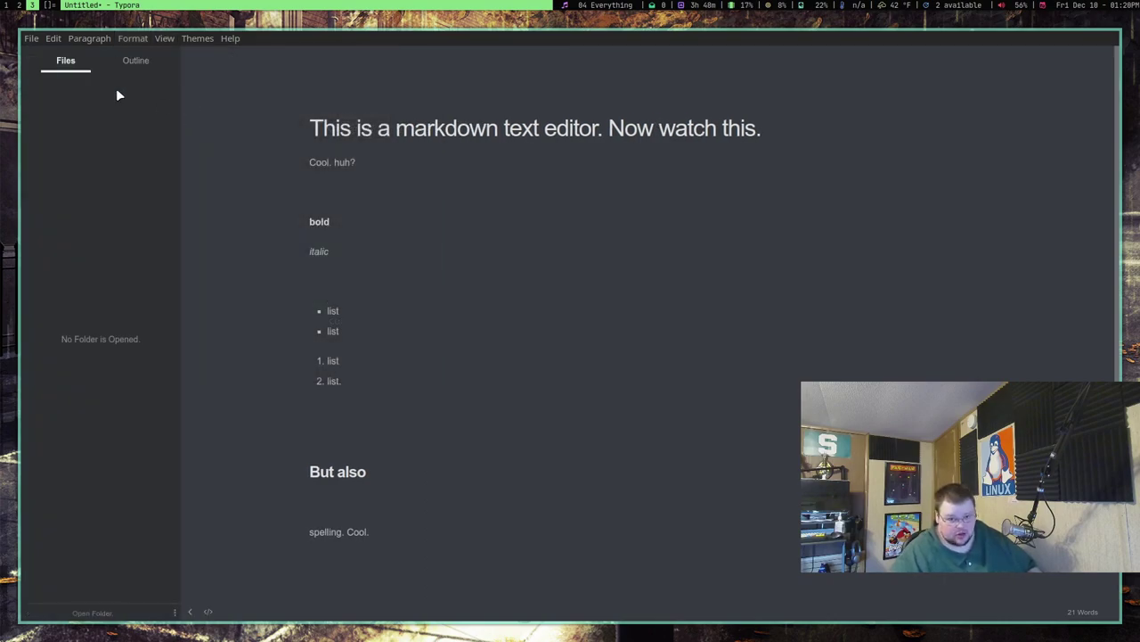
click(94, 612)
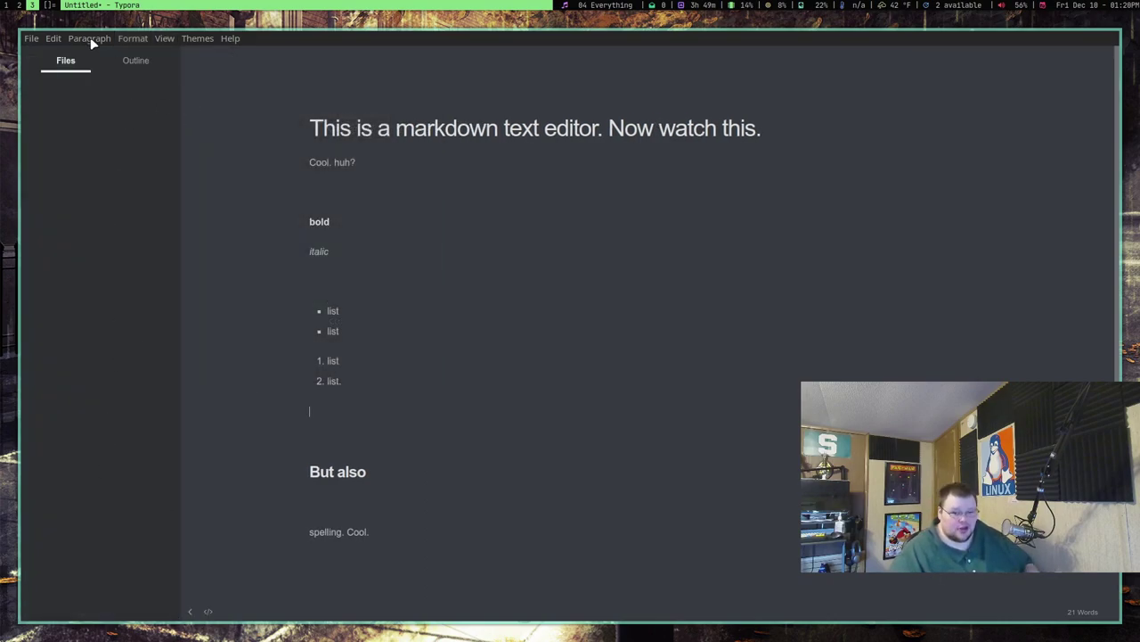
click(164, 38)
click(201, 112)
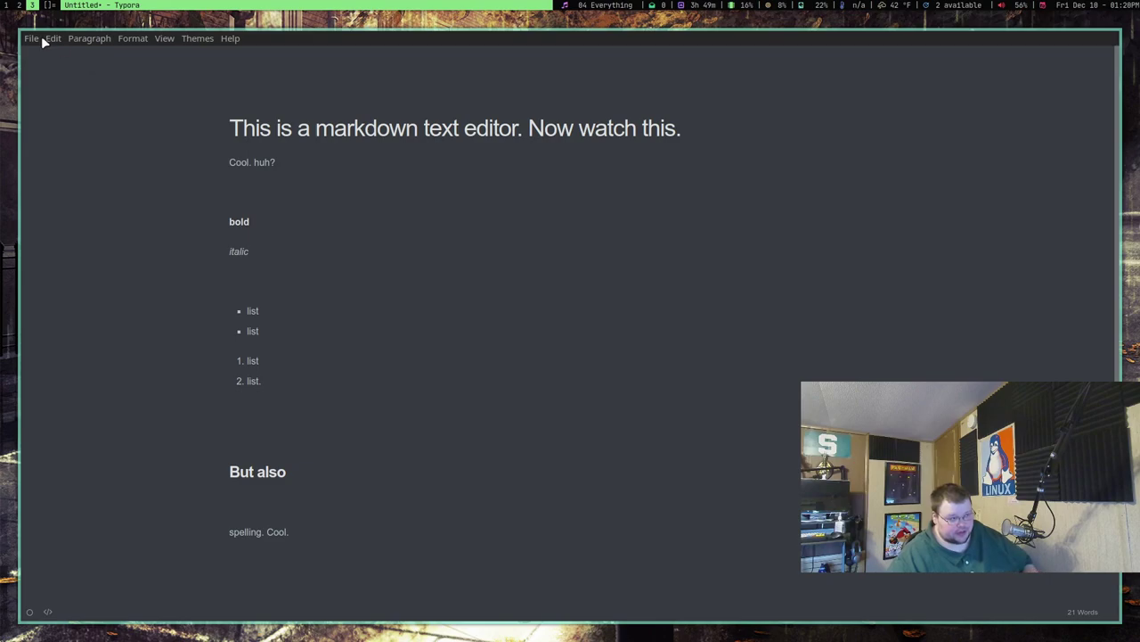
click(36, 39)
- Enable Typewriter Mode and type three sentences about keeping the cursor centred in your vision
mouse_move(164, 39)
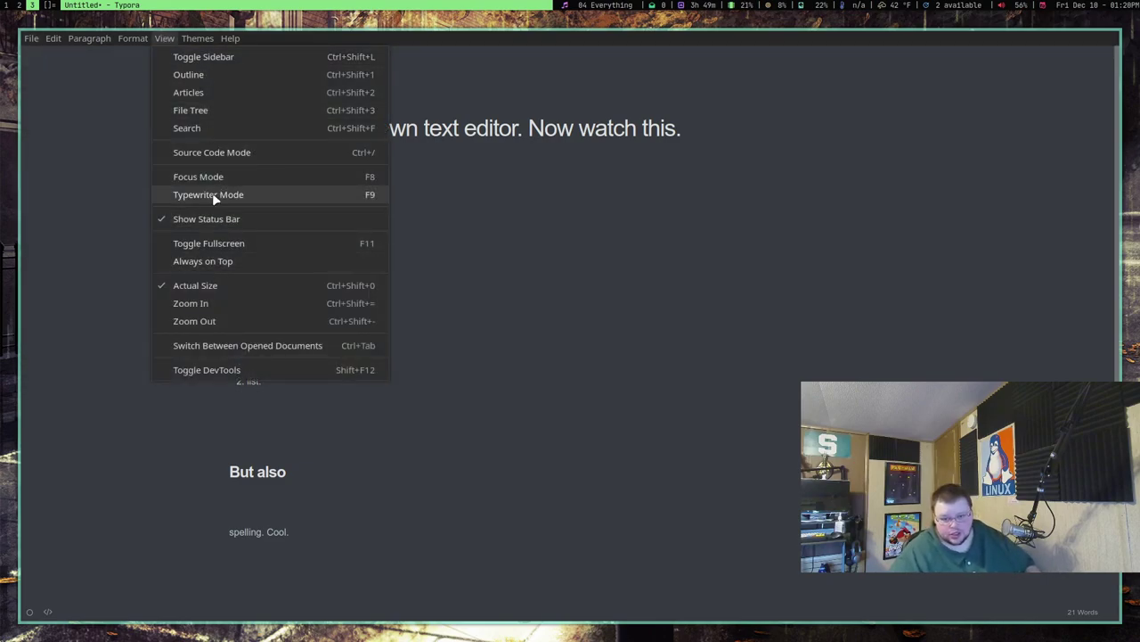
click(212, 192)
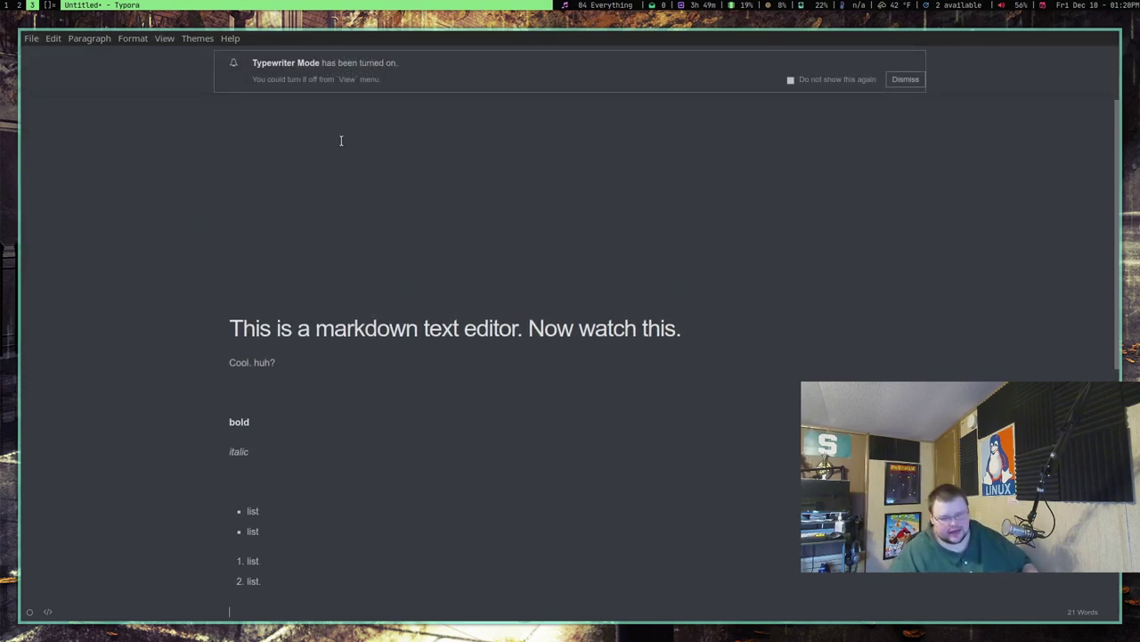
text(ty)
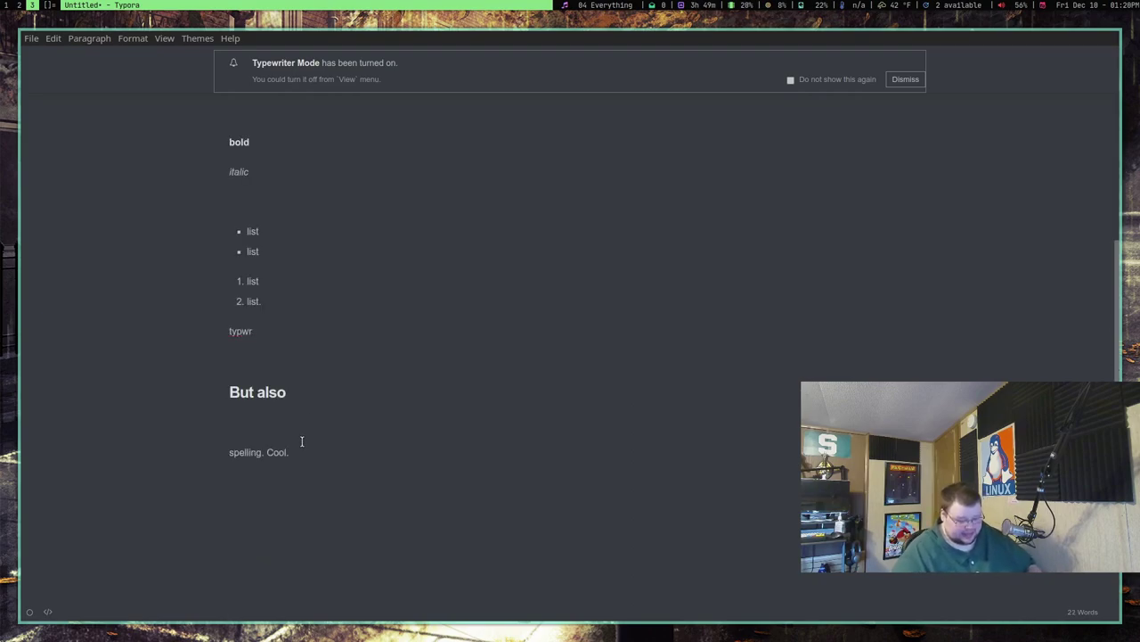
text(pewriter mode is where teh tes)
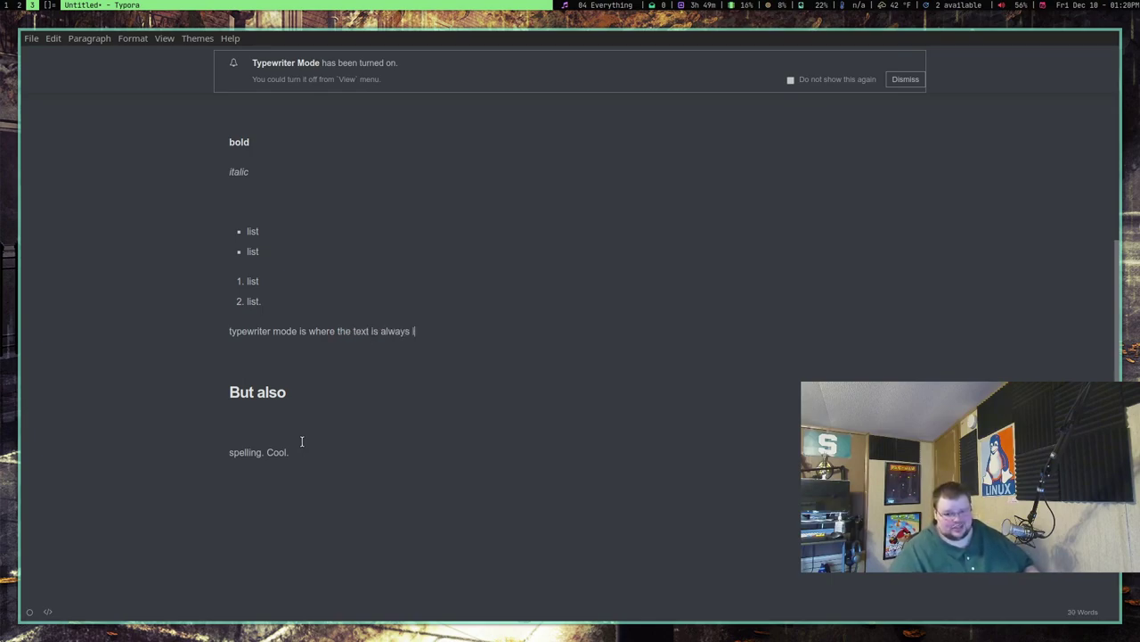
text(er of the screen.)
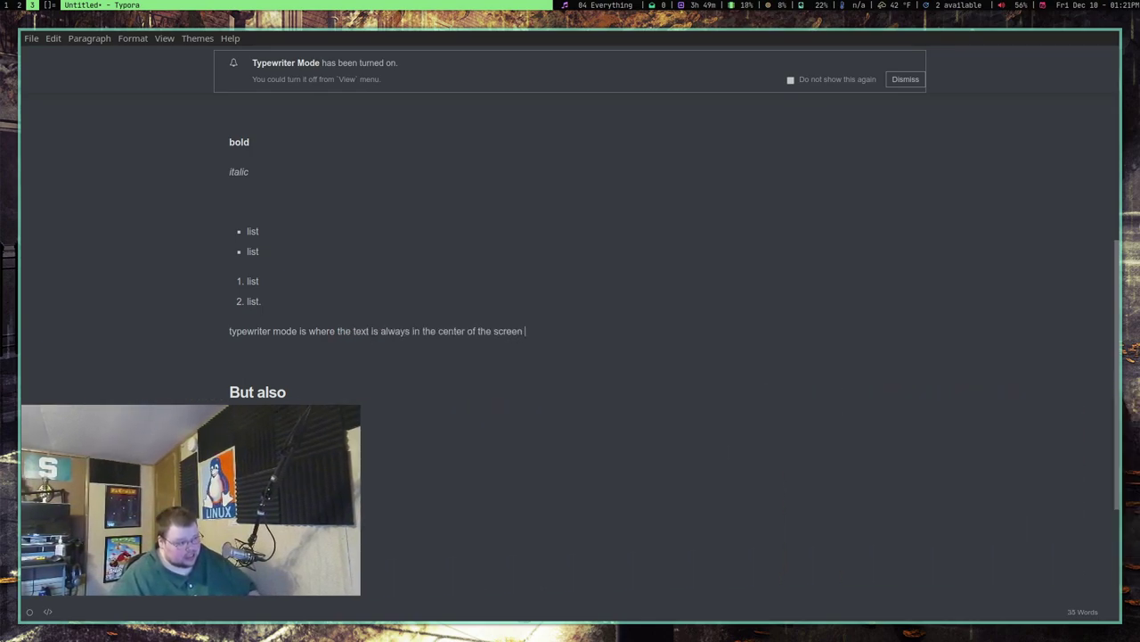
key(Return)
text(So that your cursor ne)
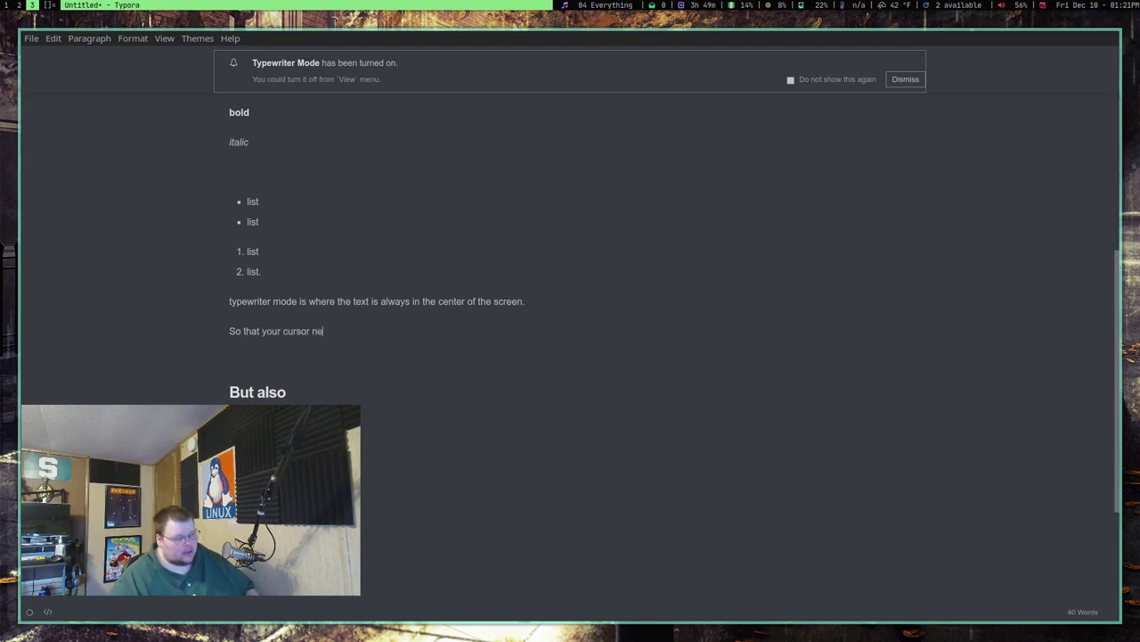
text(ver moves from your vision.)
key(Return)
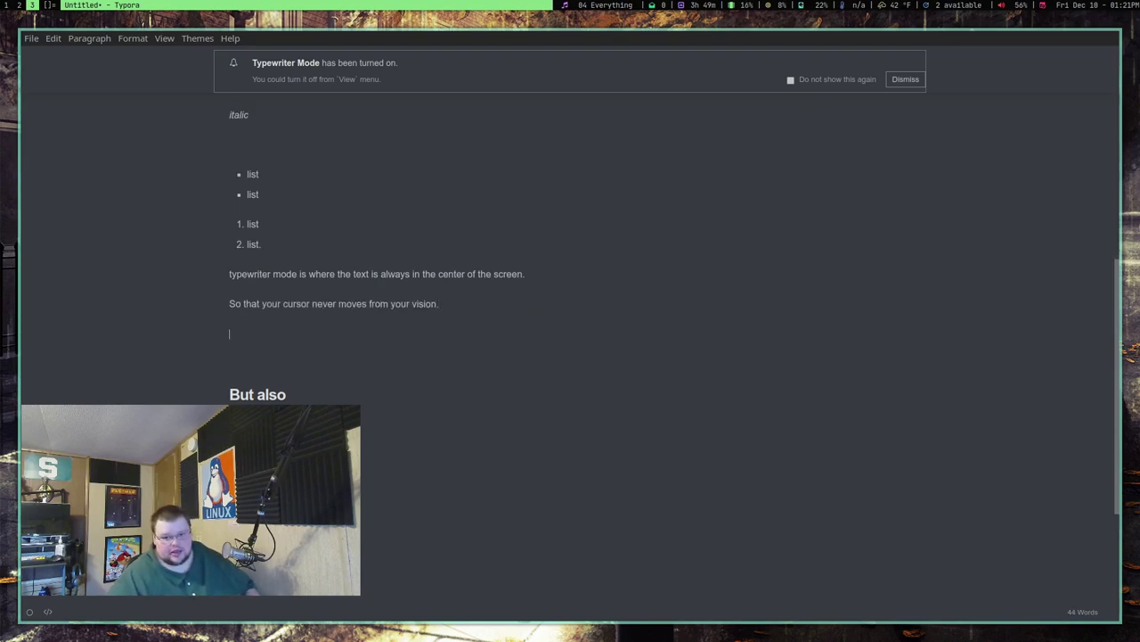
text(It's so you can focus better an)
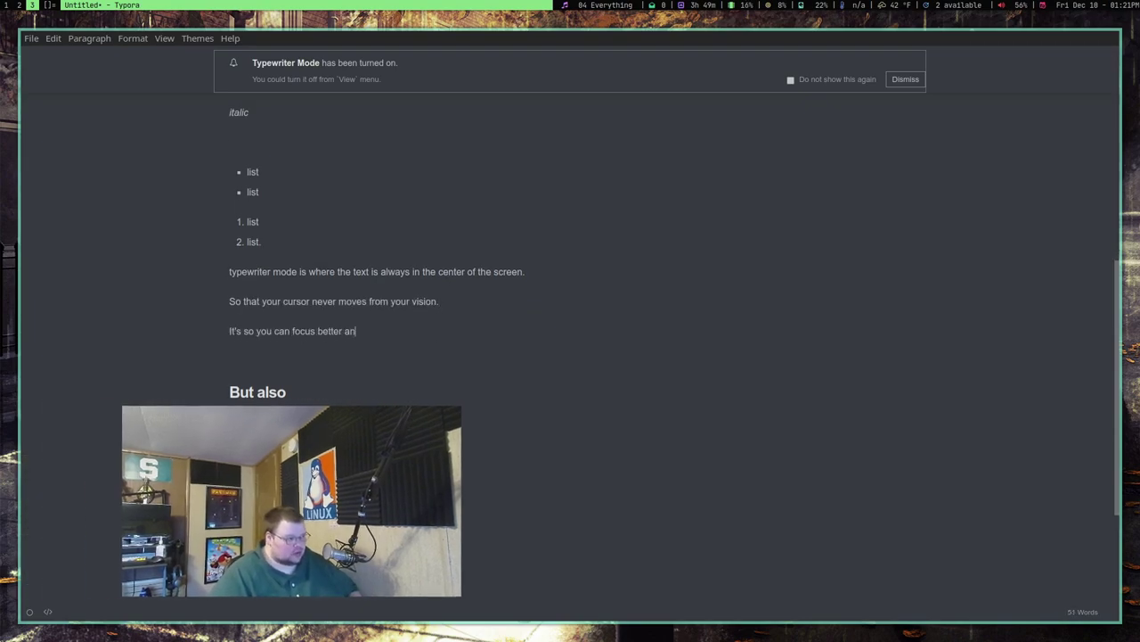
text(d better and not be distrad)
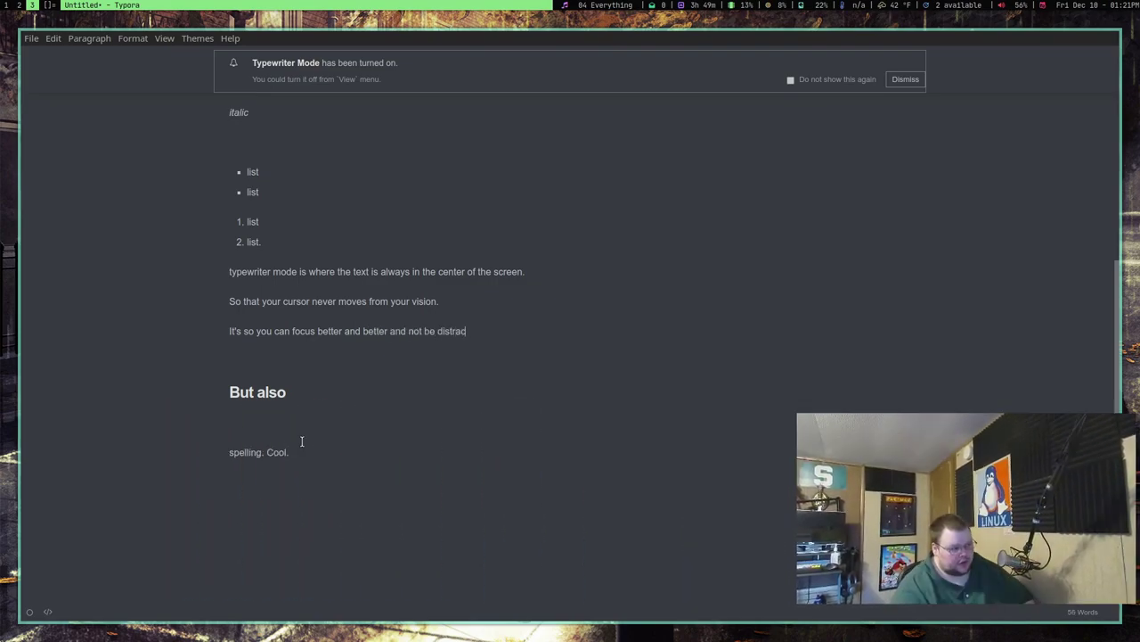
text(ted by the things that you ha)
text(v)
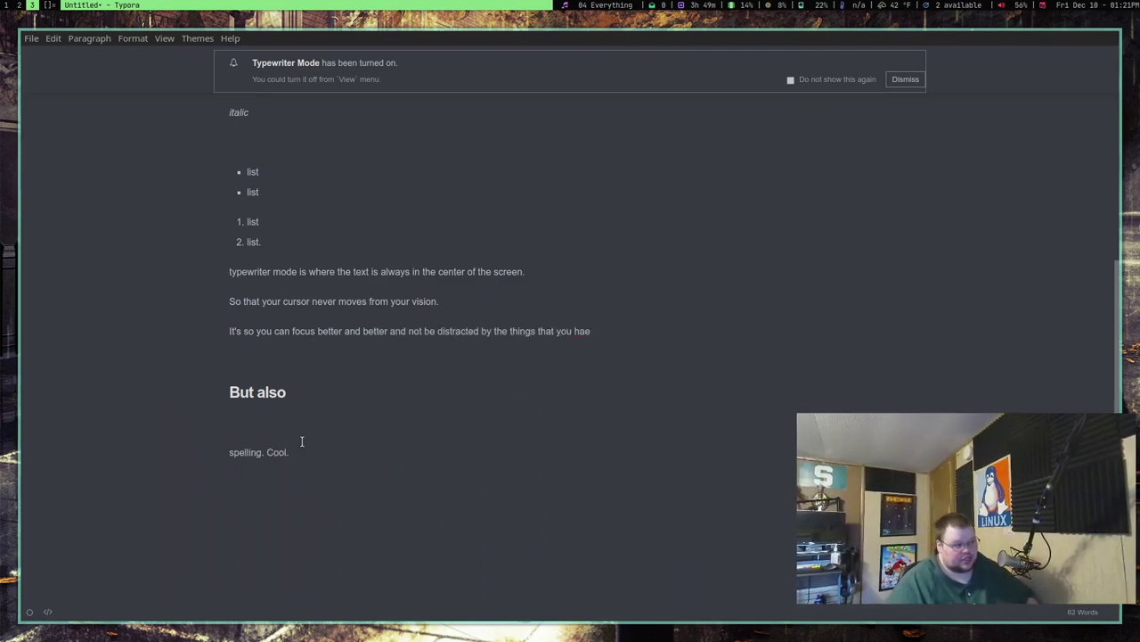
text(e alreadyw r)
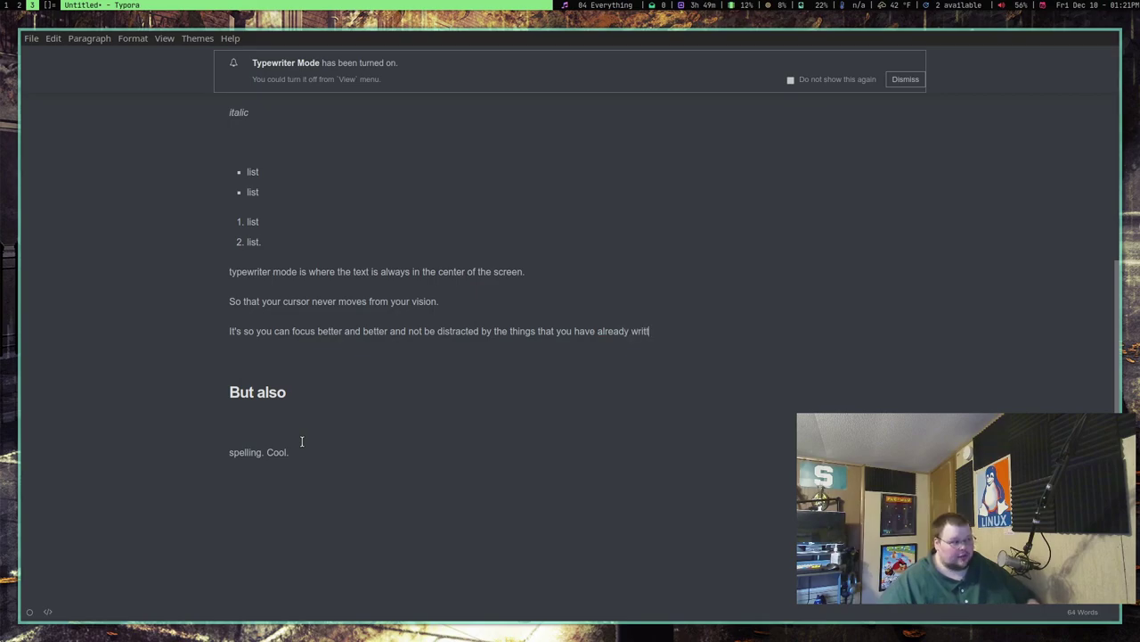
key(Return)
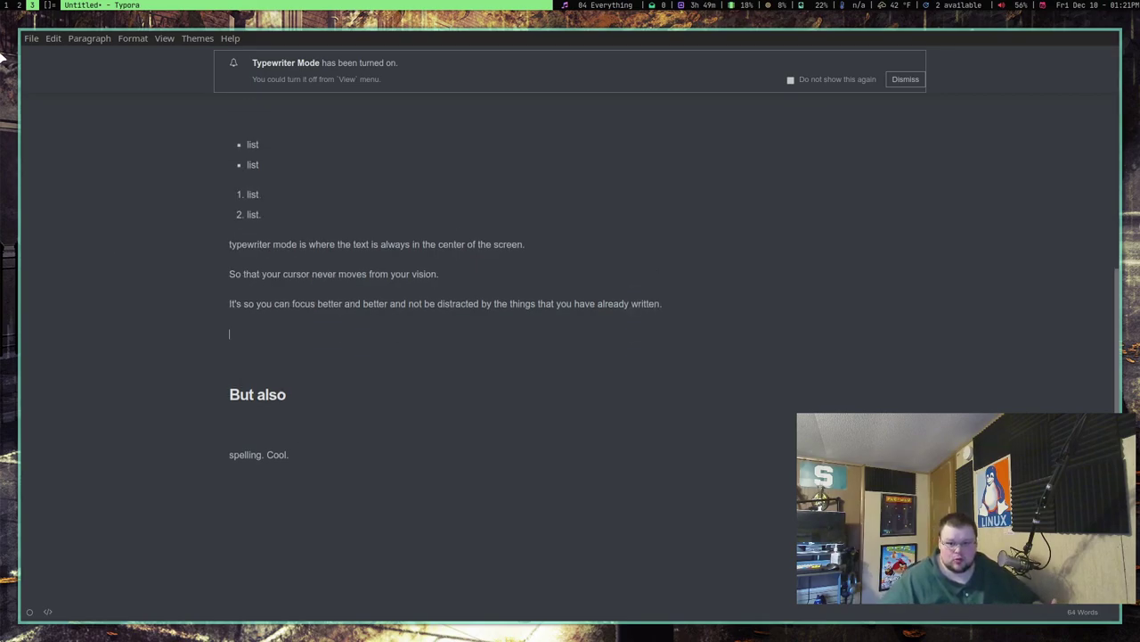
- Turn on Focus Mode, add a line comparing it to goyo, then switch Focus and Typewriter modes off
click(164, 39)
click(200, 178)
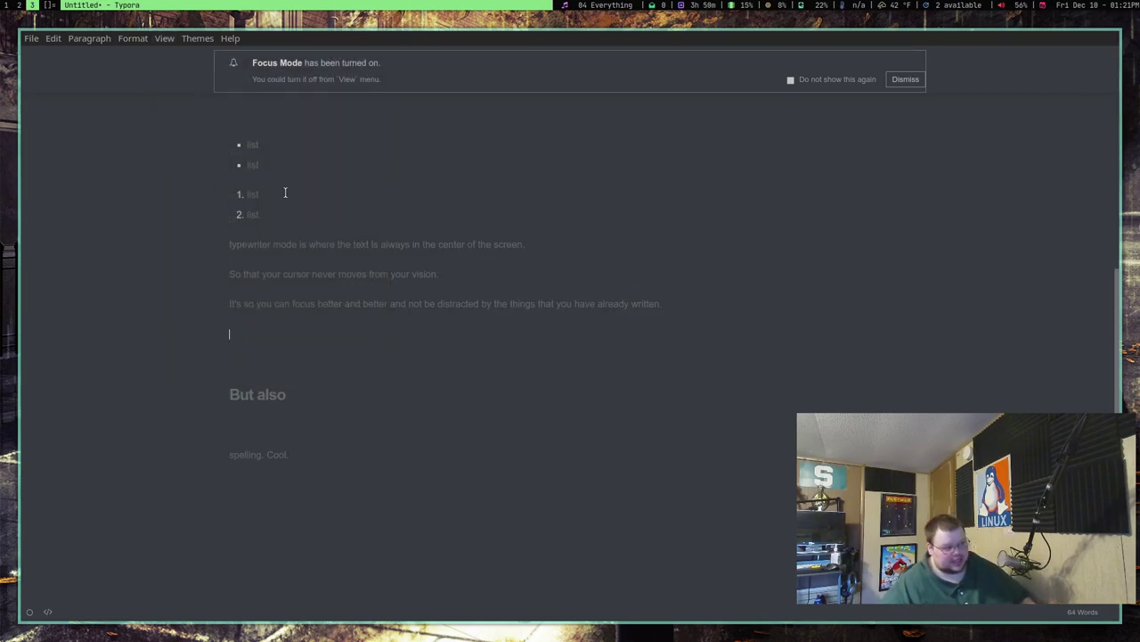
text(FOcus)
text(cus mod)
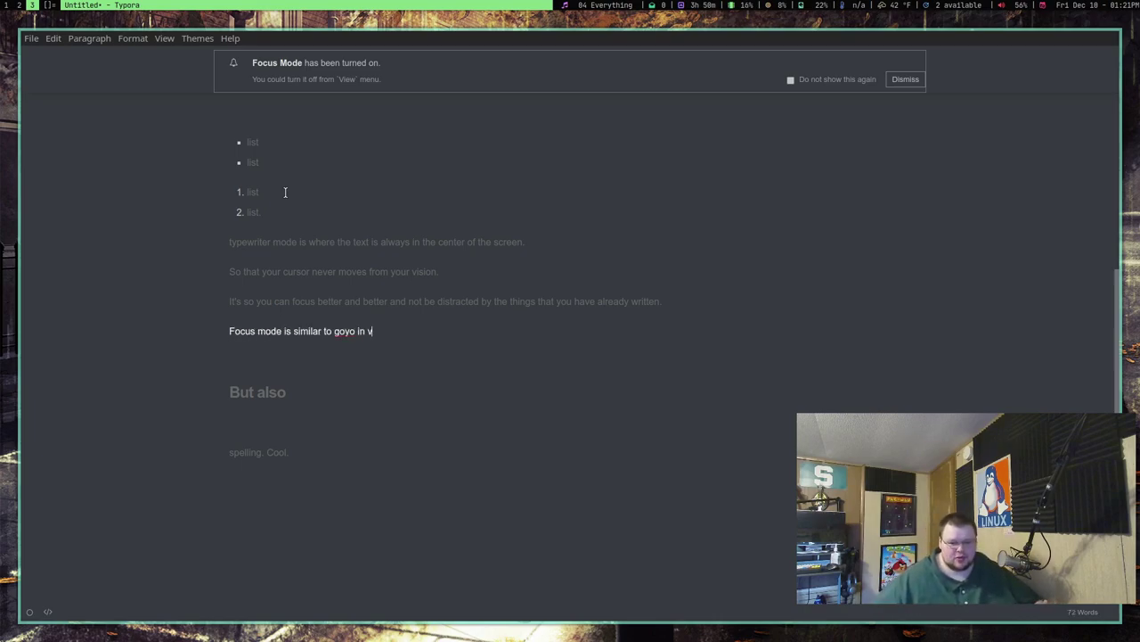
key(Return)
click(164, 38)
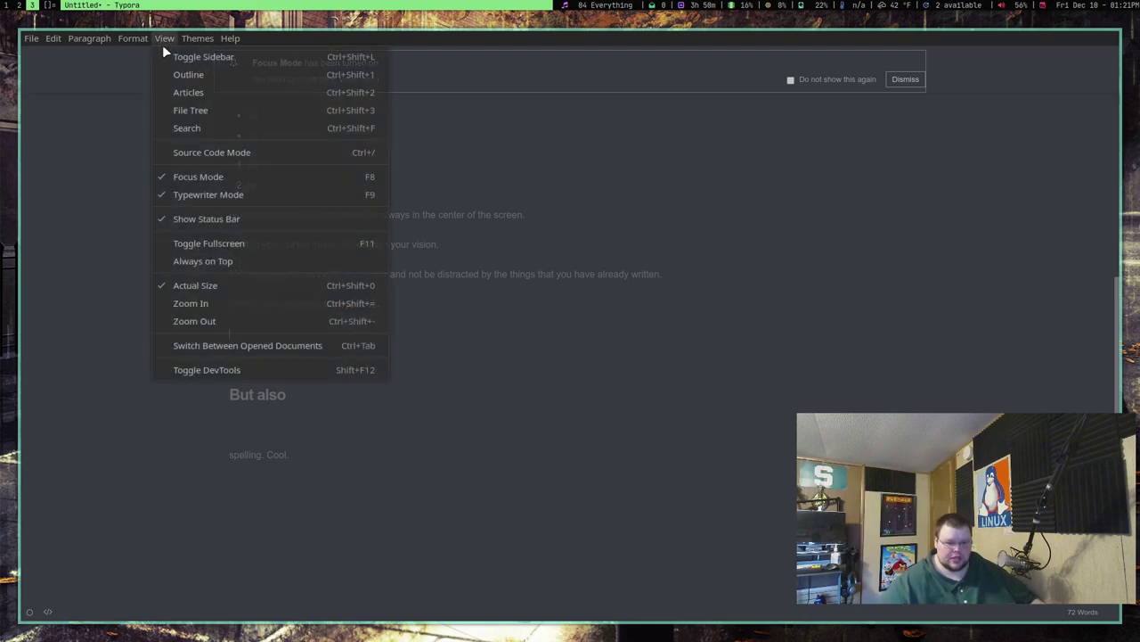
click(197, 177)
click(164, 38)
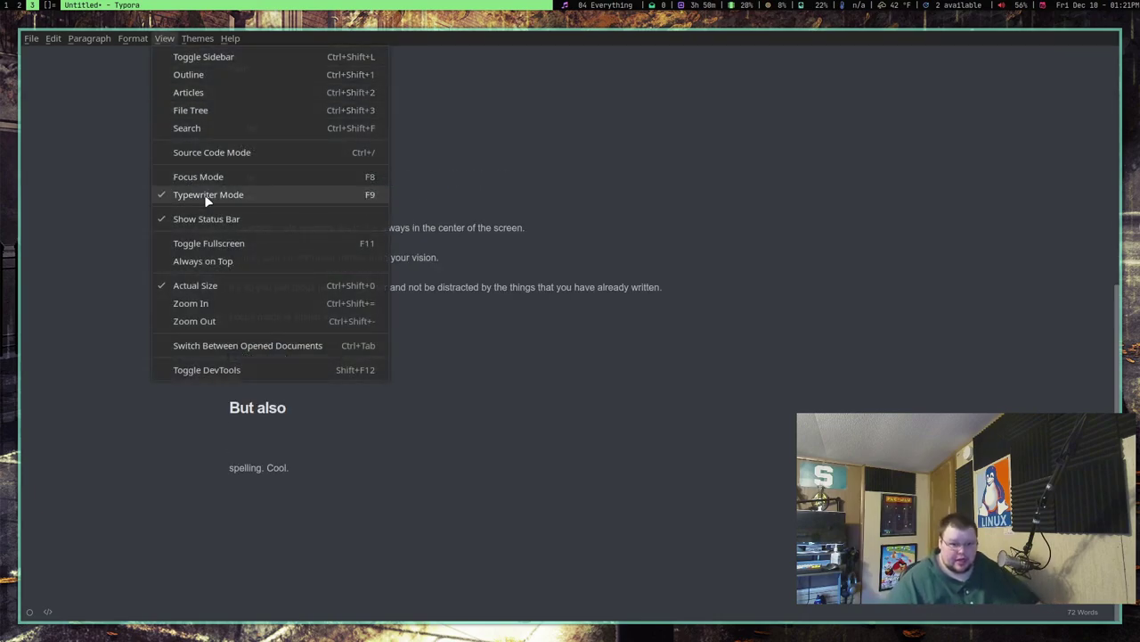
click(201, 198)
click(31, 38)
- In Preferences, set On Launch to 'Restore last closed files and folders' and enable Auto Save
click(101, 364)
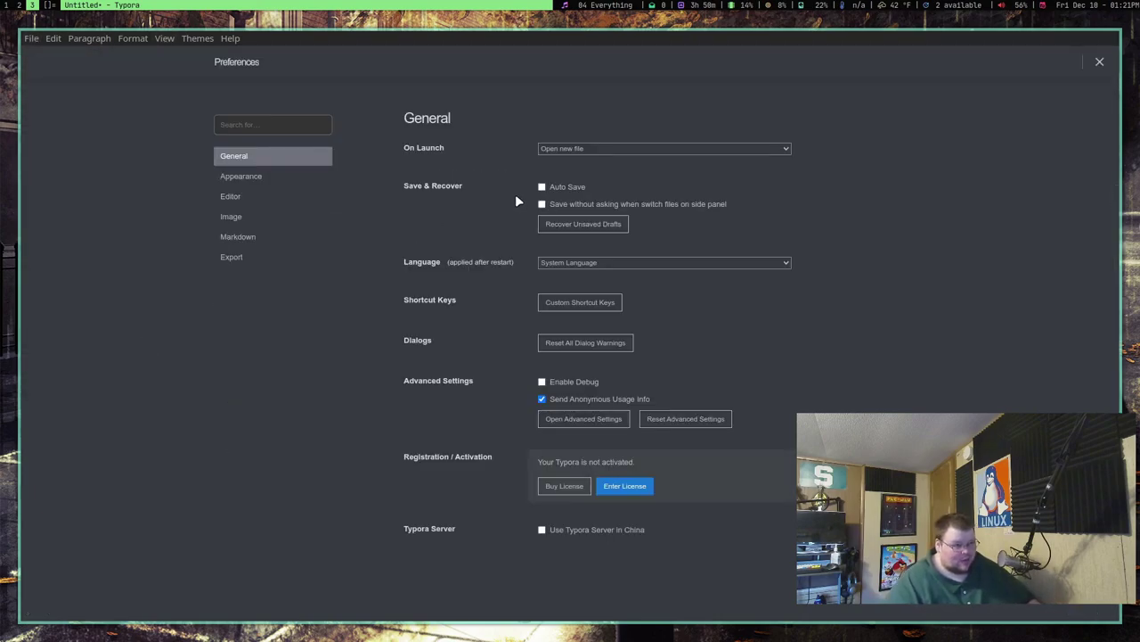
click(614, 152)
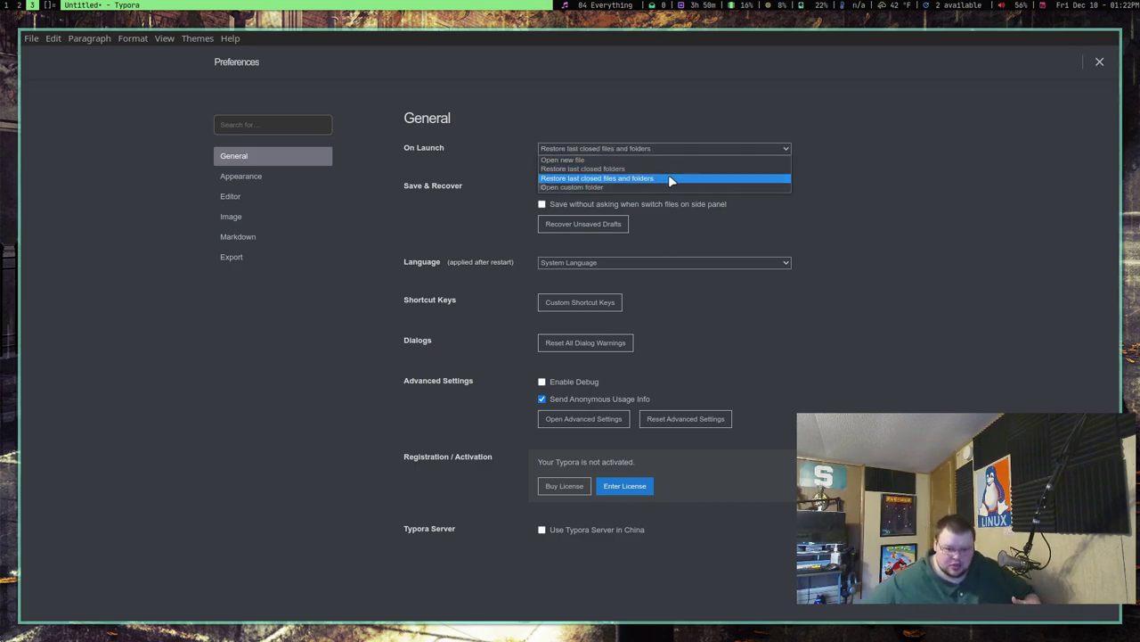
click(661, 178)
click(562, 187)
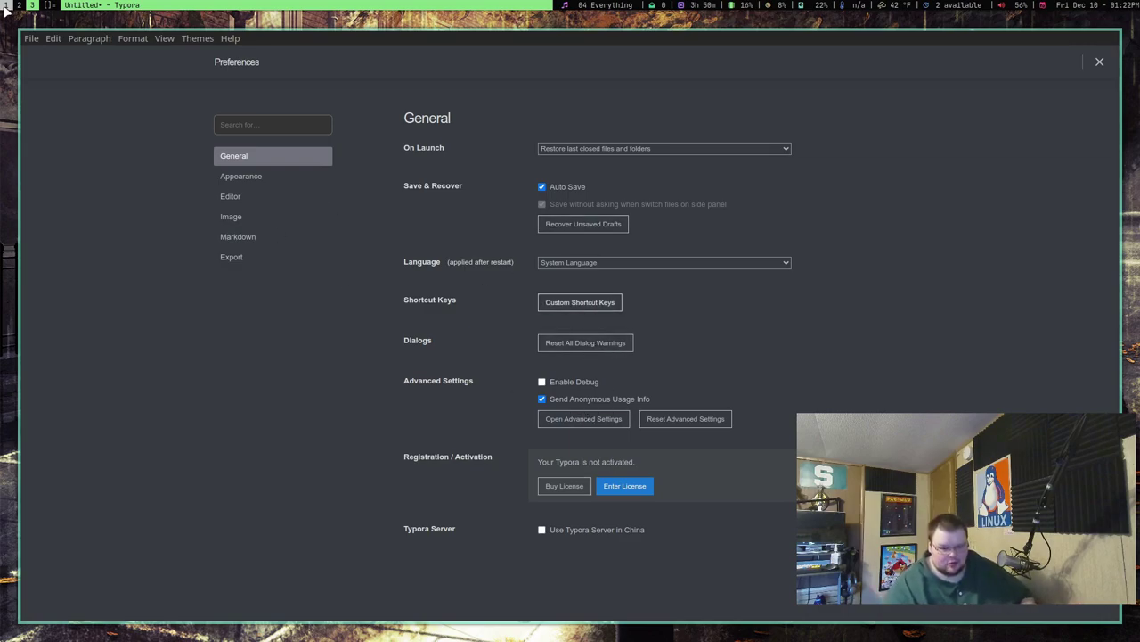
- Read the Custom Shortcut Keys help page, then return to the preferences
click(7, 11)
scroll(400, 204, down, 10)
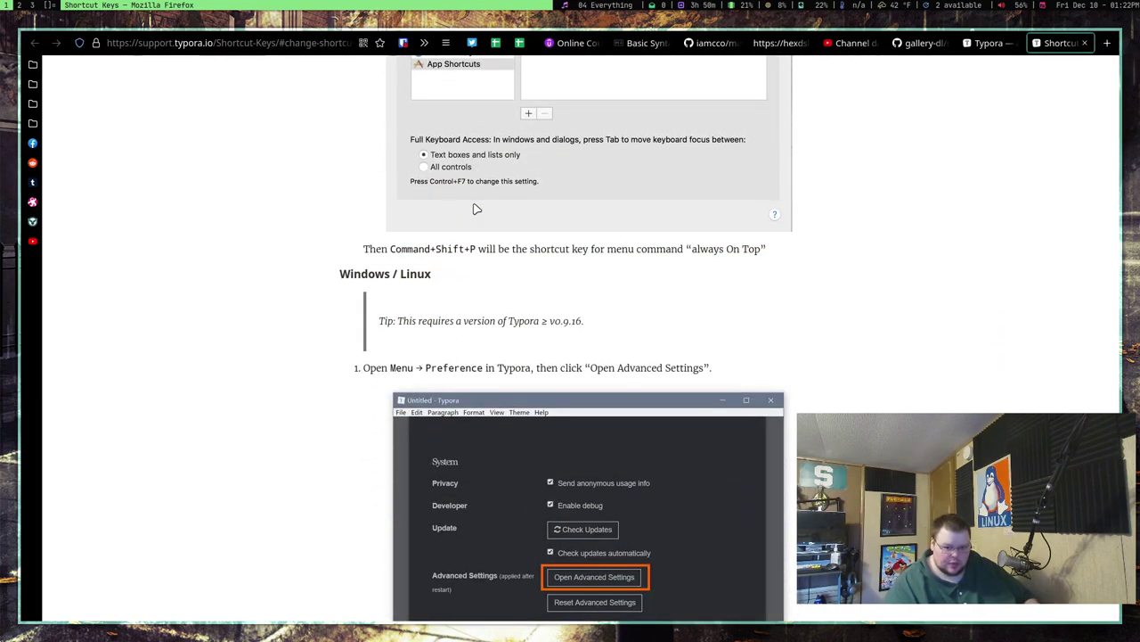
scroll(475, 208, down, 3)
scroll(392, 196, down, 4)
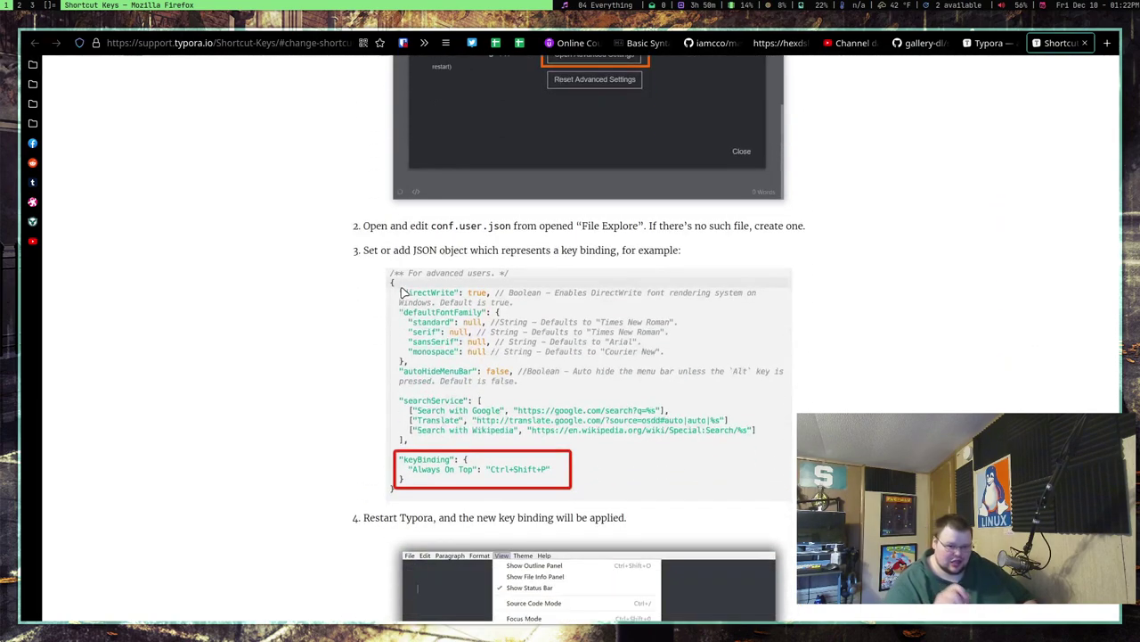
drag(381, 202, 677, 202)
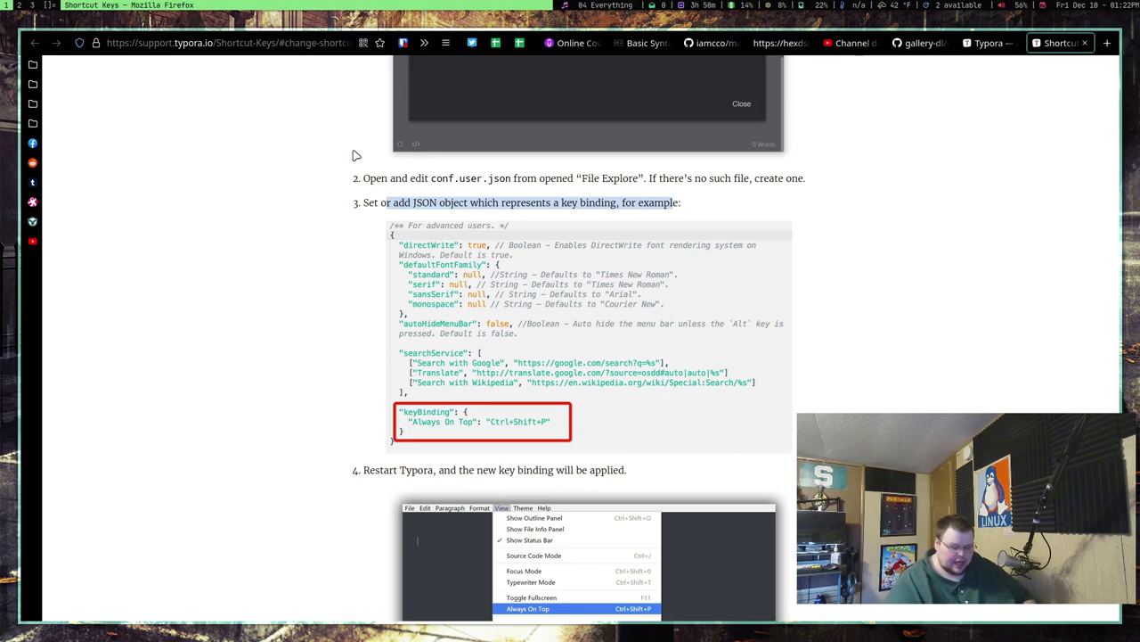
click(31, 6)
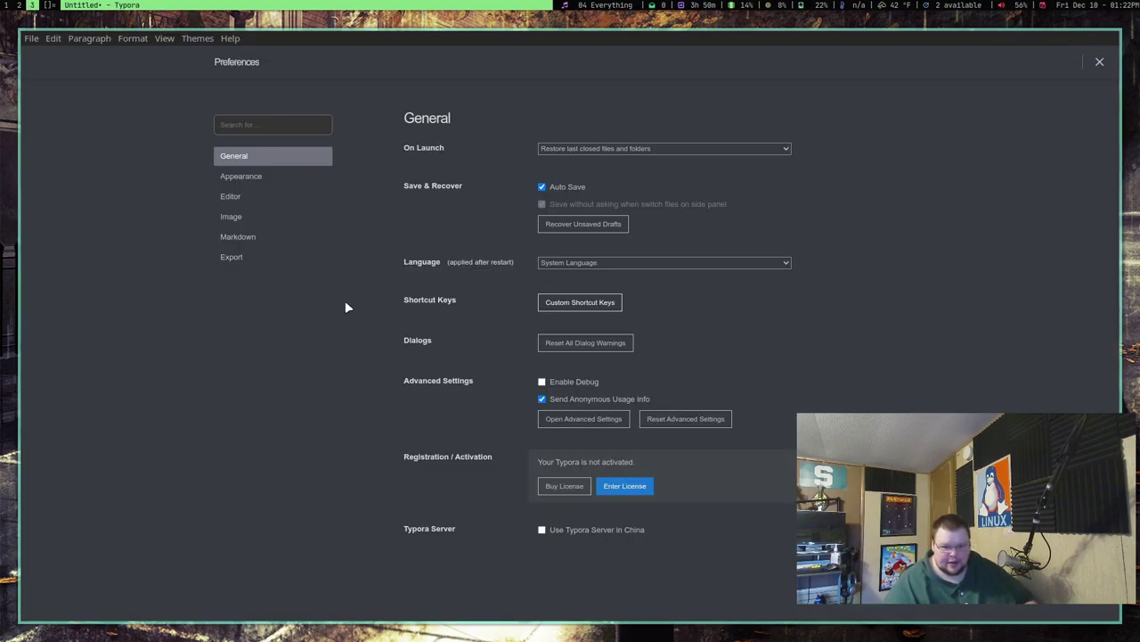
- Set a custom 14 px font size, review the Editor, Image and Markdown settings, then close Preferences
click(253, 178)
click(669, 149)
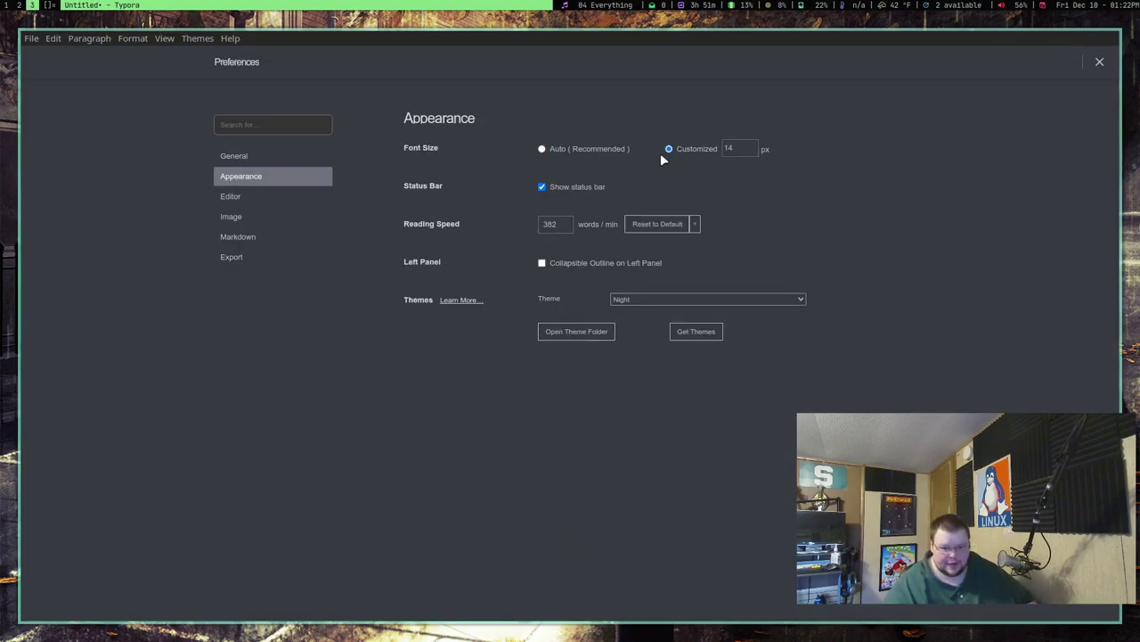
click(233, 196)
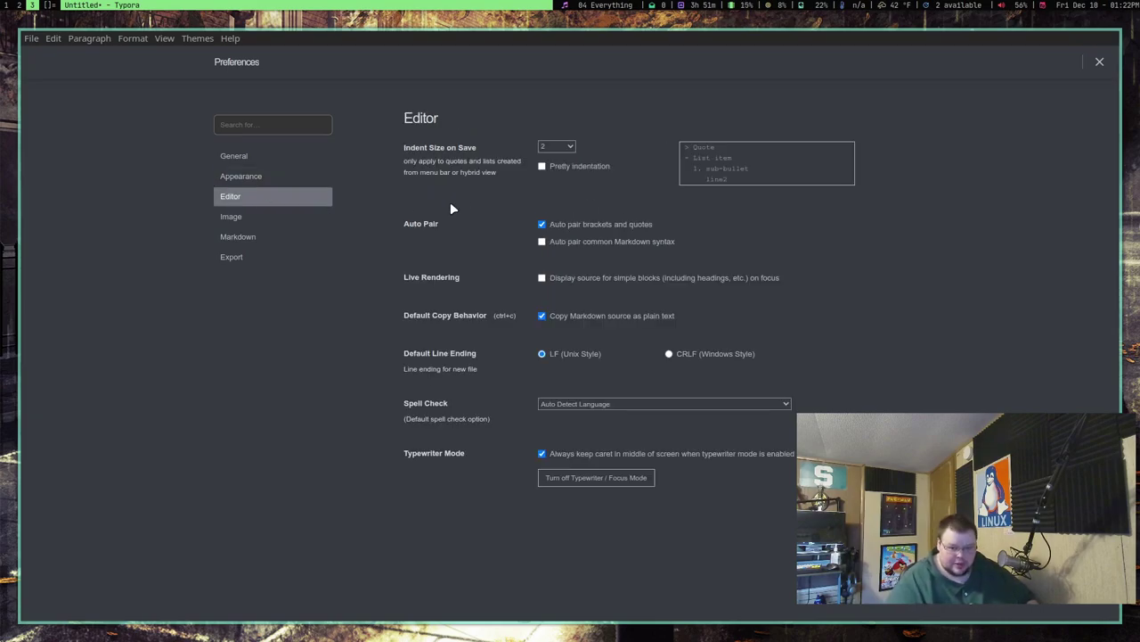
click(234, 216)
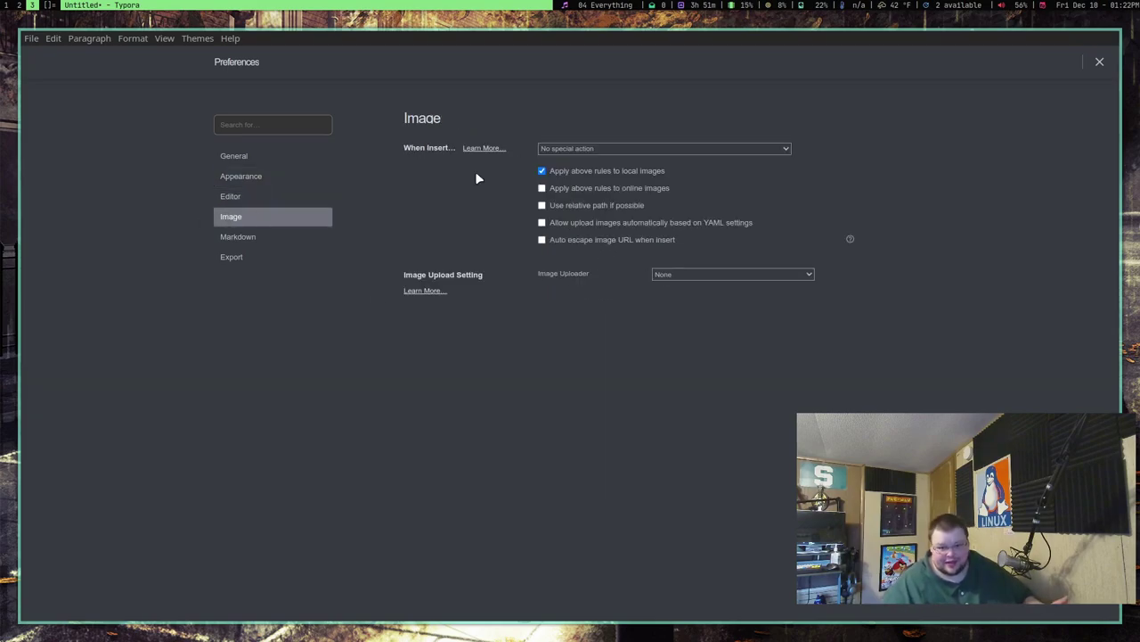
click(598, 148)
click(606, 101)
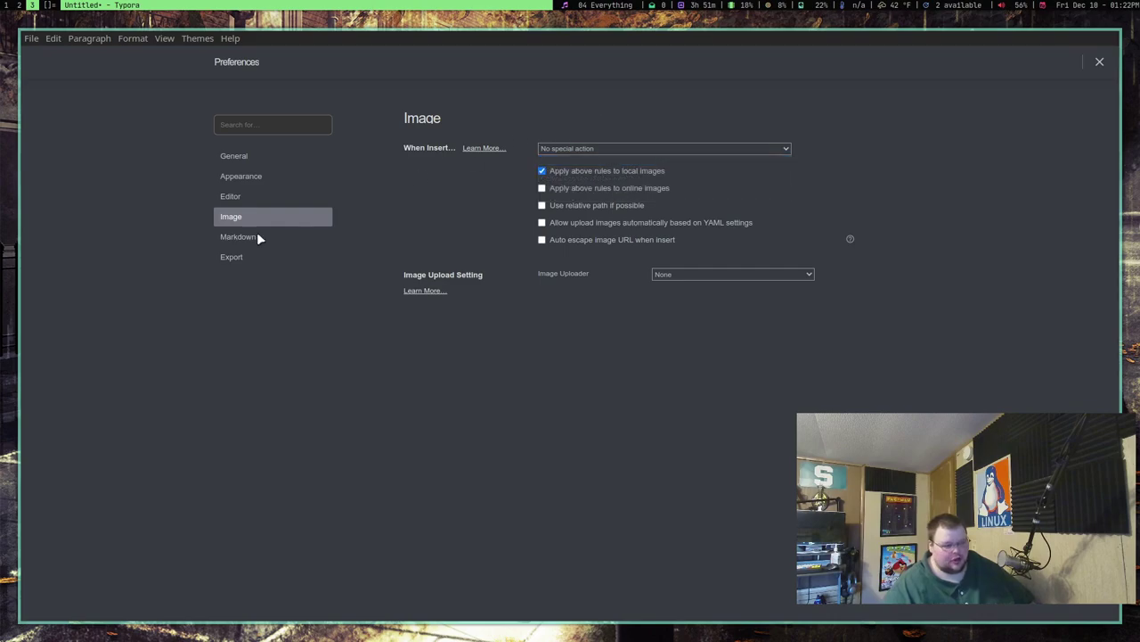
click(257, 237)
scroll(451, 205, down, 3)
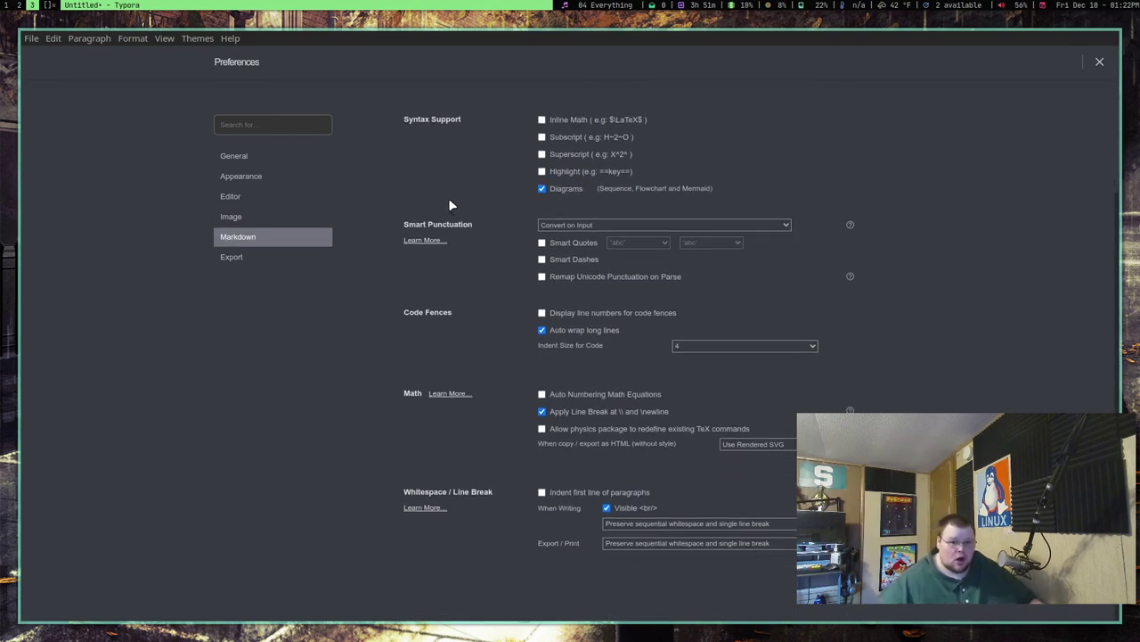
scroll(449, 198, up, 3)
click(1098, 63)
- Type 'I really like this.', add a level-3 'Another heading', and begin a '![image](' embed
scroll(447, 242, down, 1)
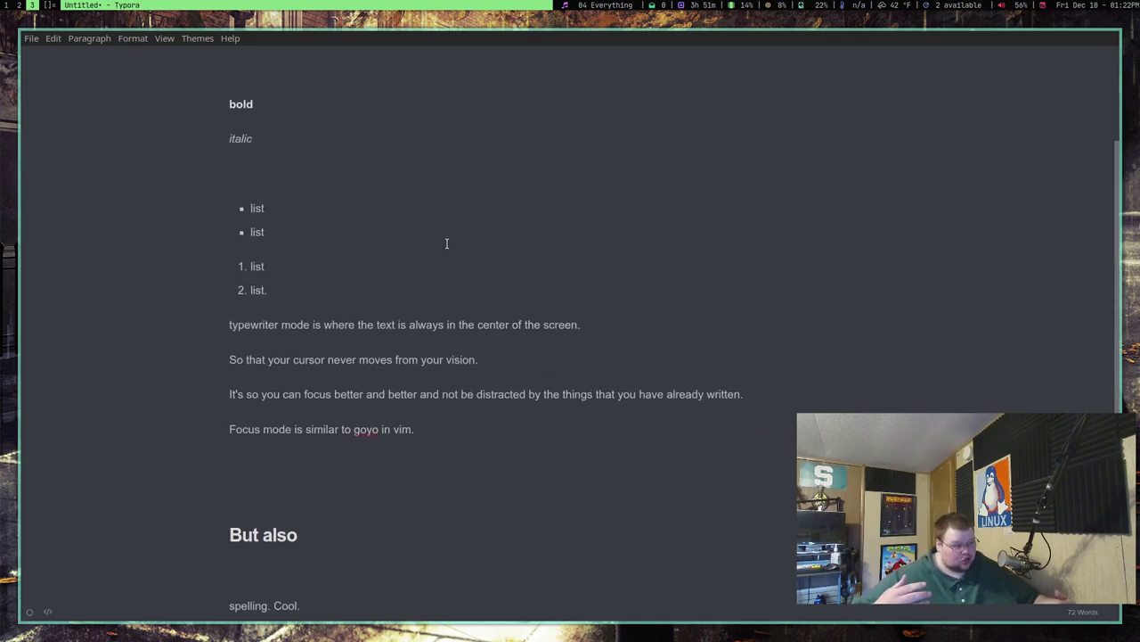
text(I really like this.)
key(Return)
key(Return)
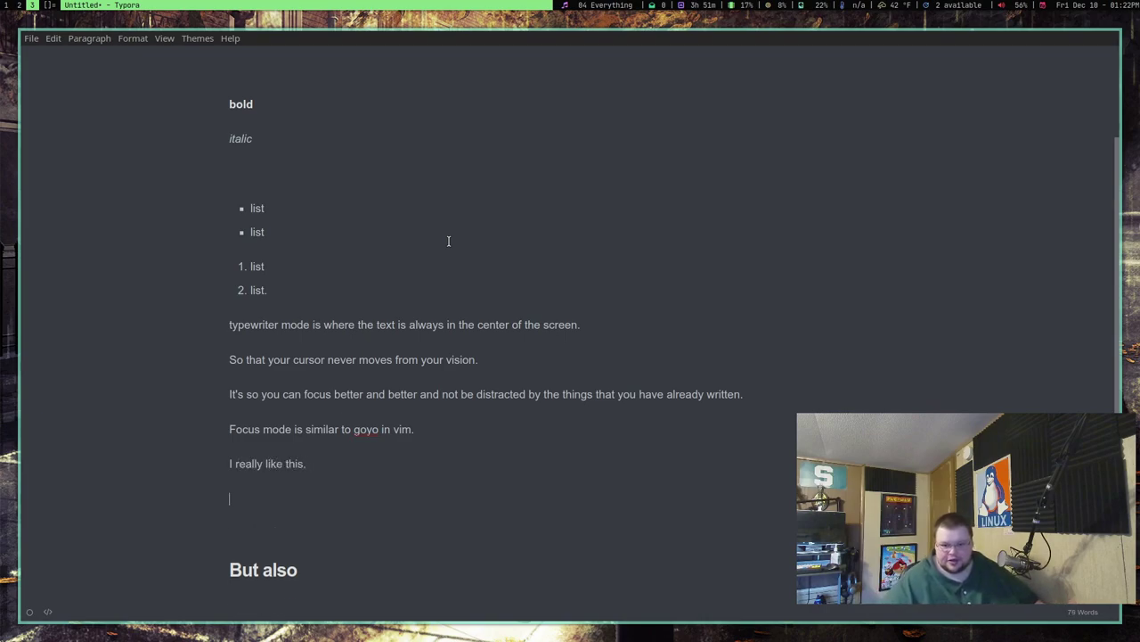
text(### Another heading)
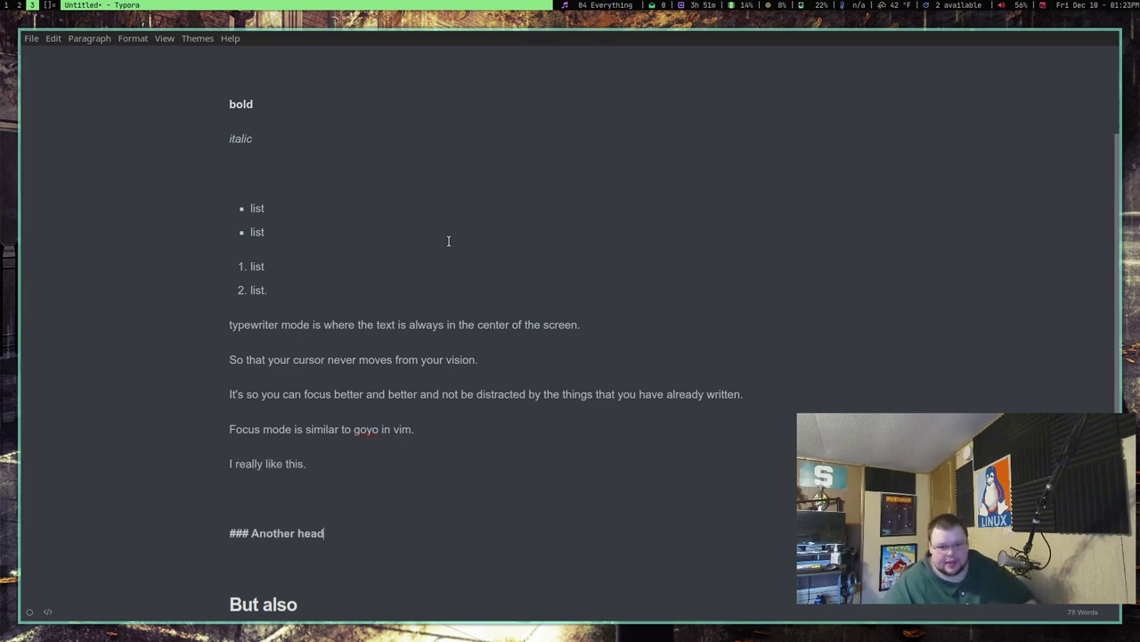
key(Return)
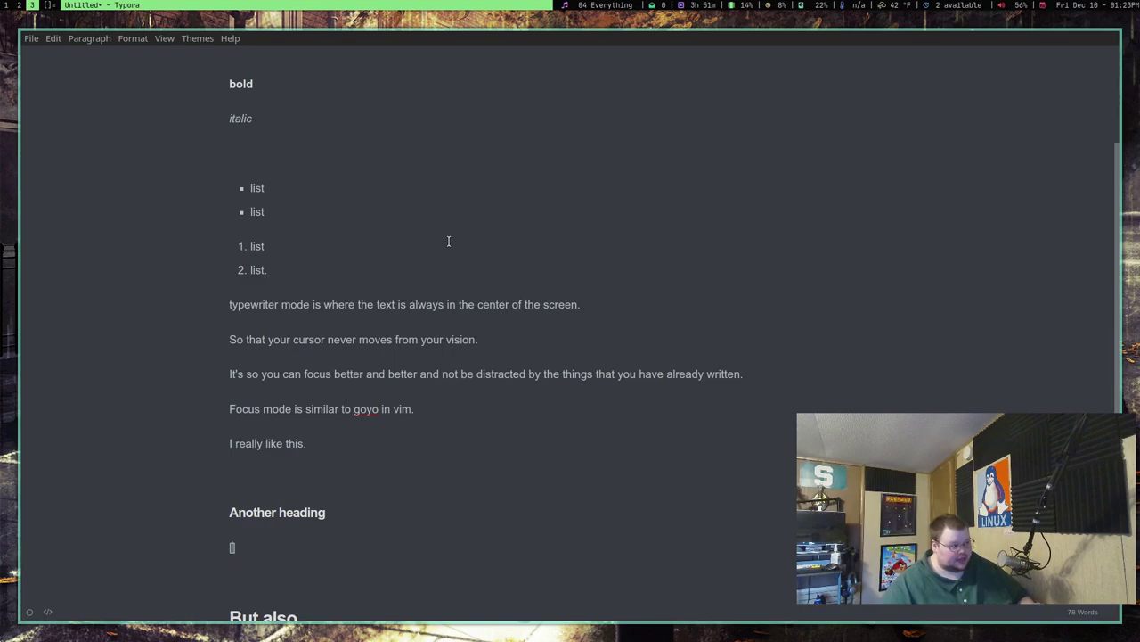
text(!)
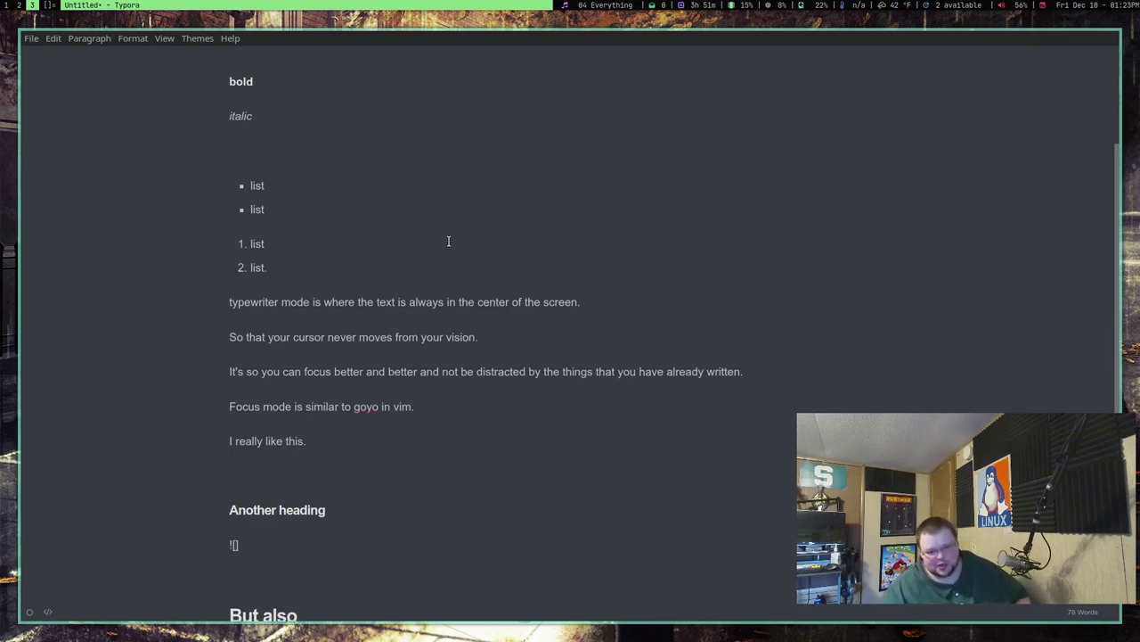
text([image])
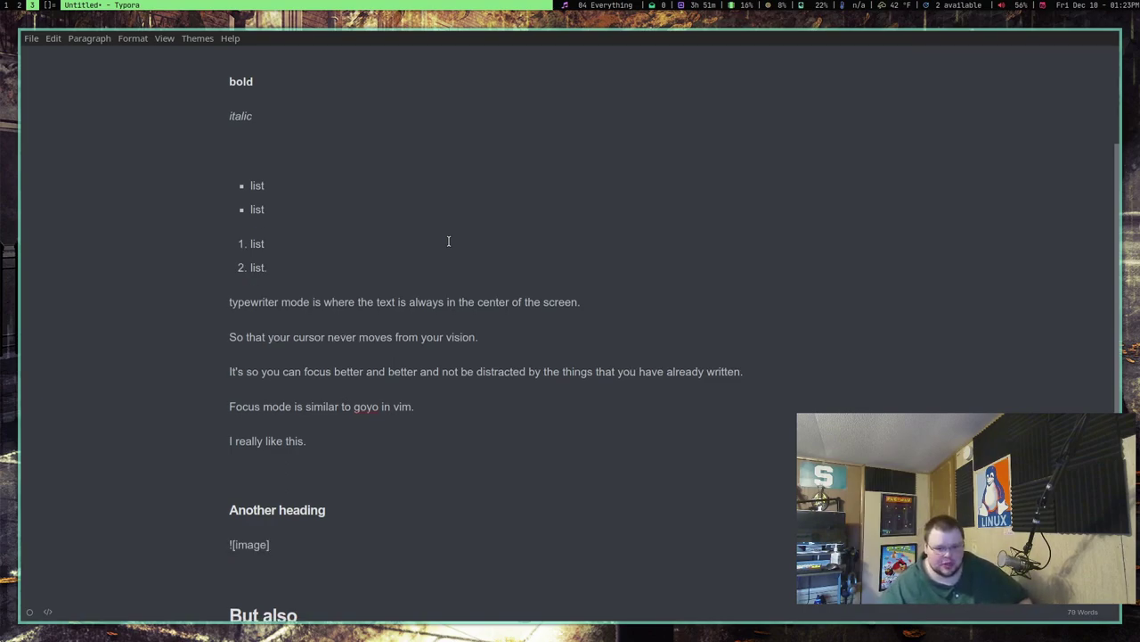
text(()
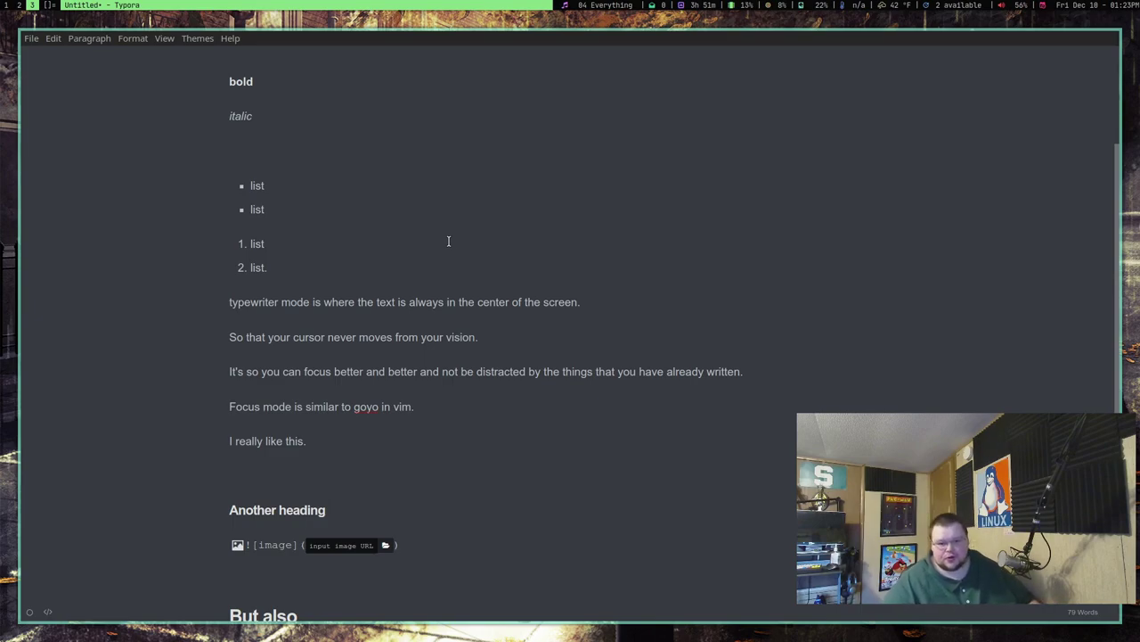
- Choose wallpaper.jpg from the Pictures folder as the image's source file
click(385, 544)
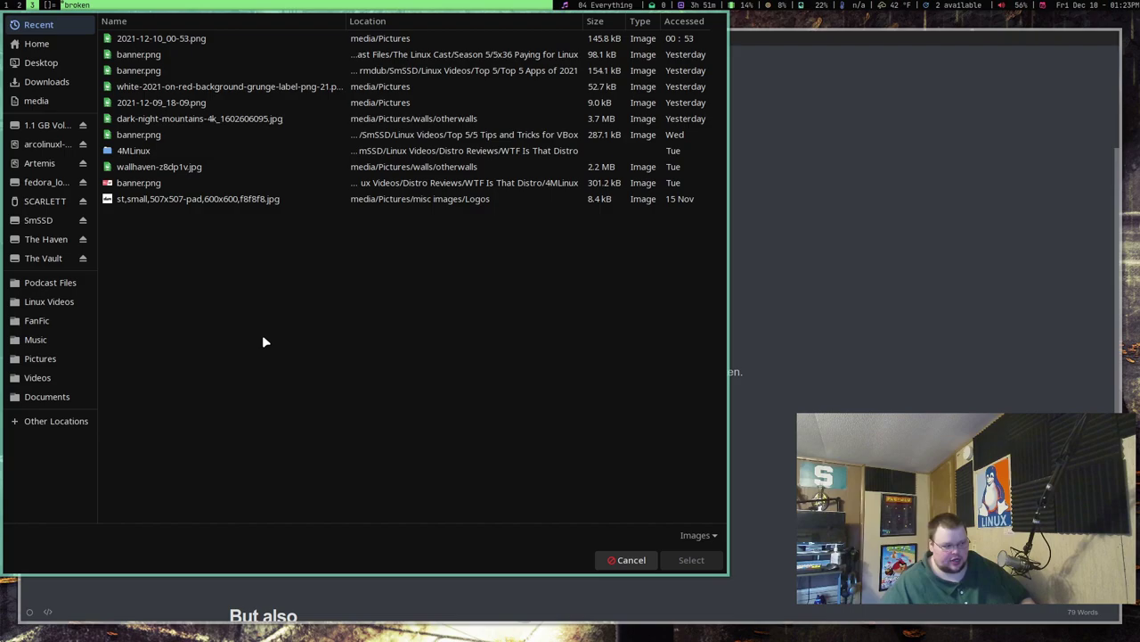
click(37, 359)
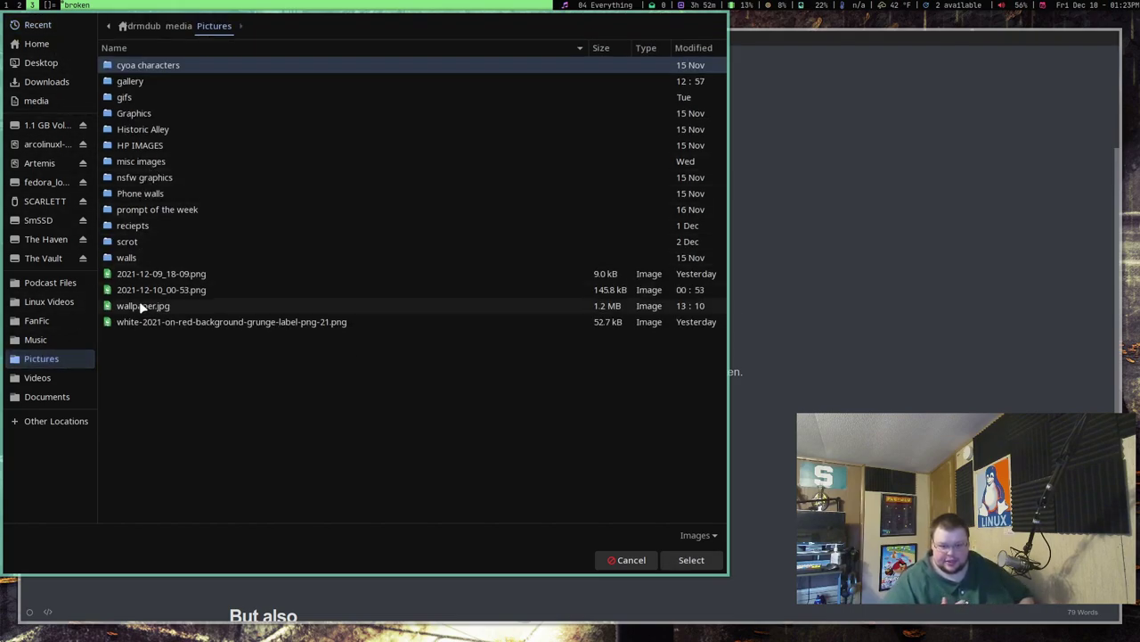
click(152, 306)
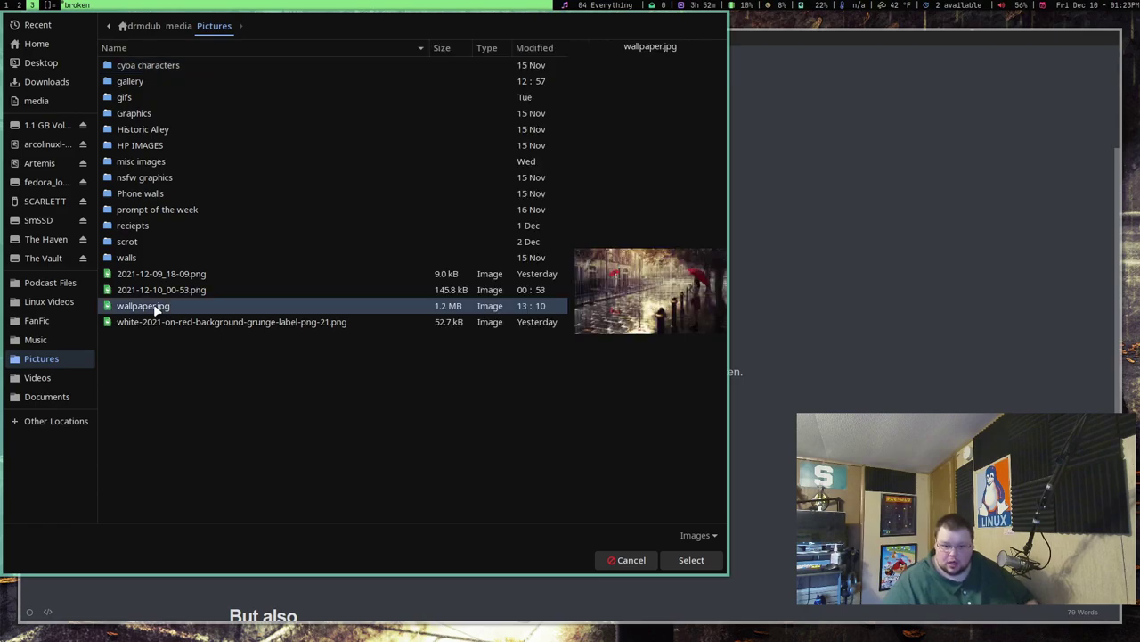
click(692, 560)
- Switch to the wallhaven 'linux' search results tab and select its page URL
scroll(603, 471, down, 5)
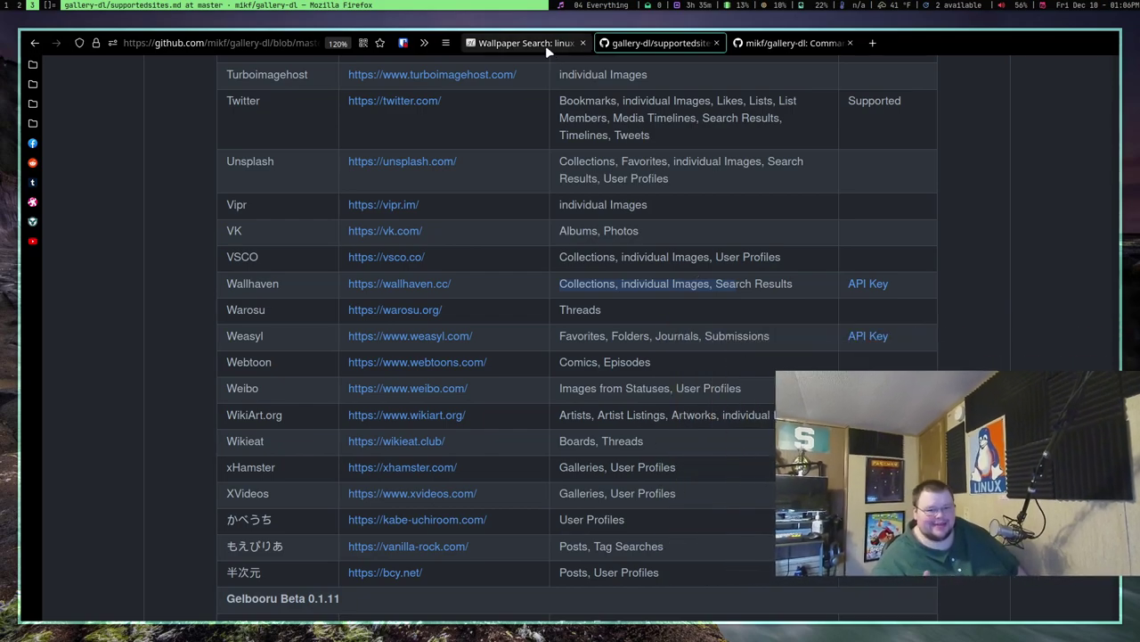
click(545, 46)
scroll(548, 62, down, 2)
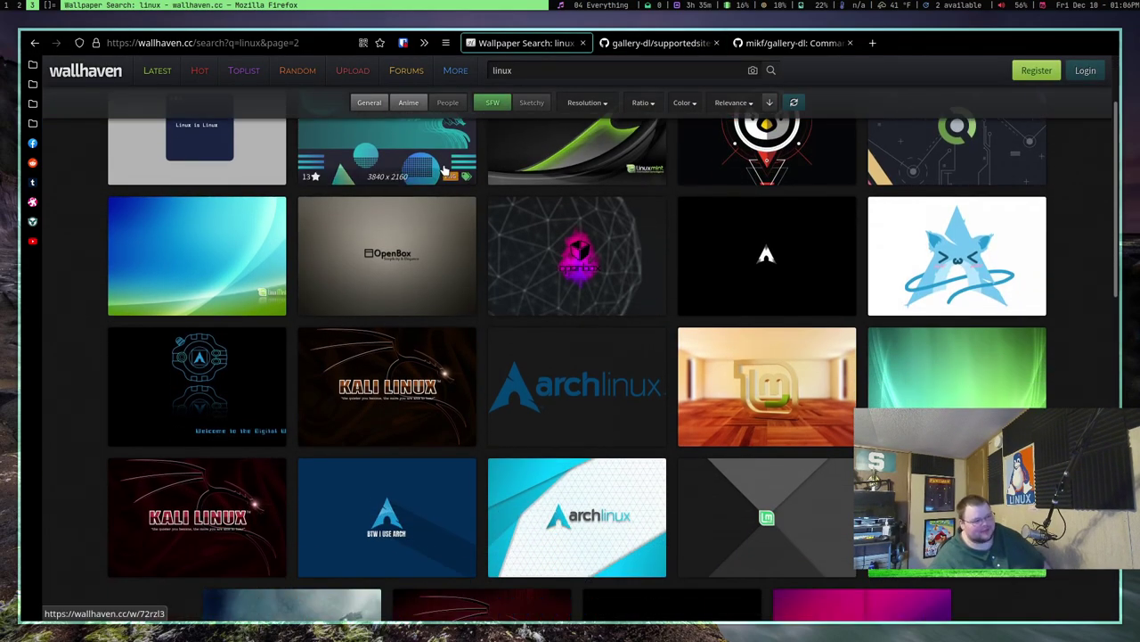
scroll(549, 75, up, 2)
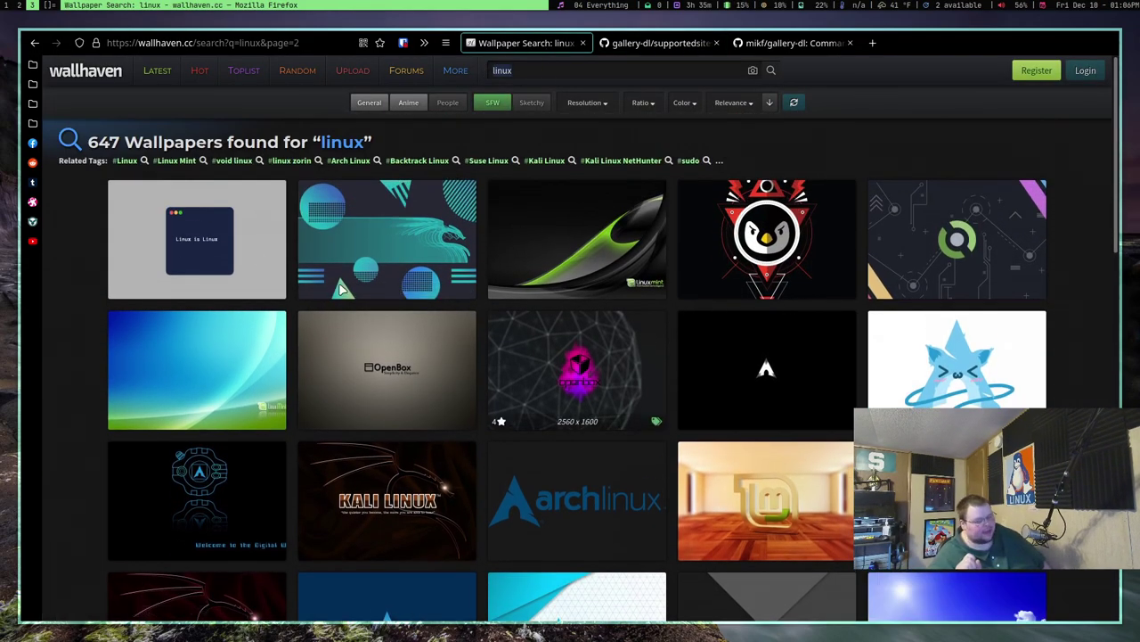
click(243, 42)
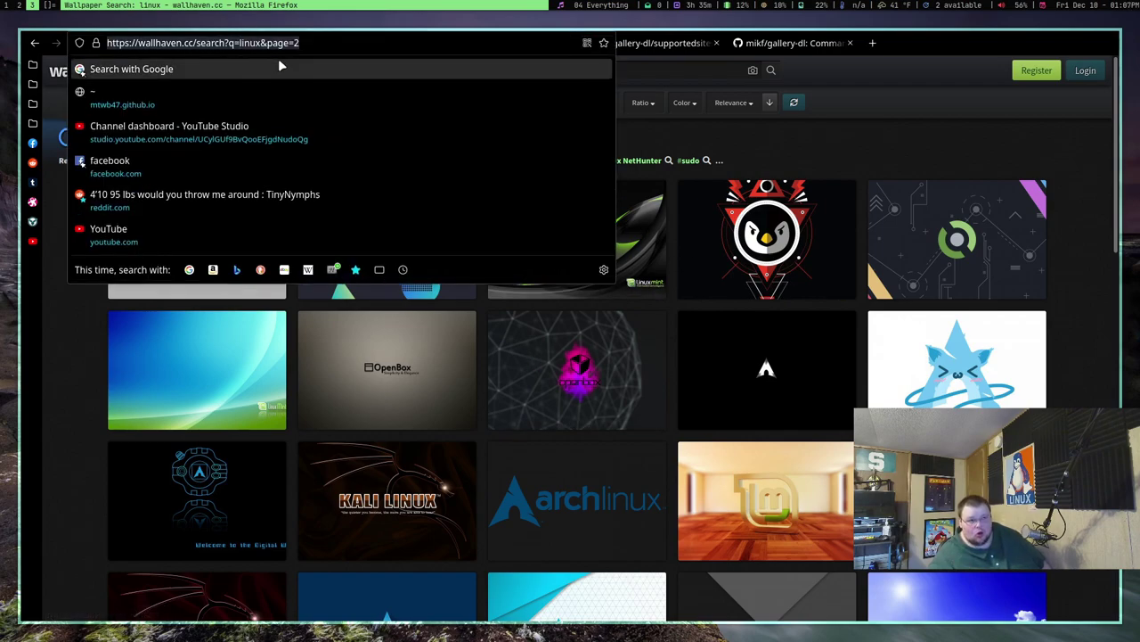
- In the terminal, rerun the earlier gallery-dl -d command with the pasted wallhaven search URL
key(super+2)
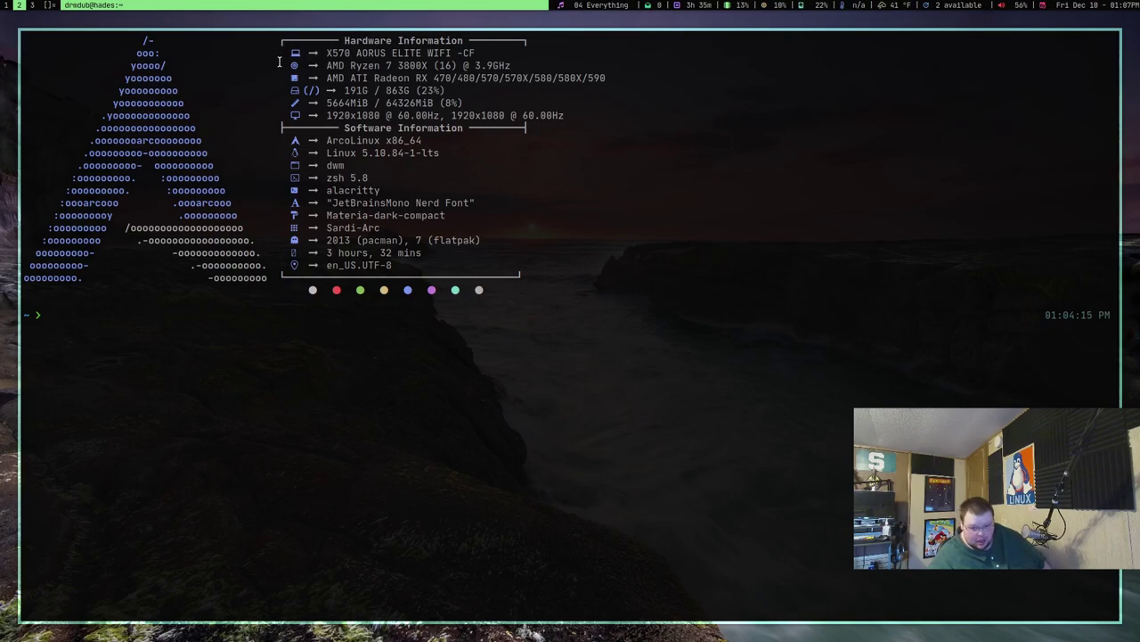
text(gall)
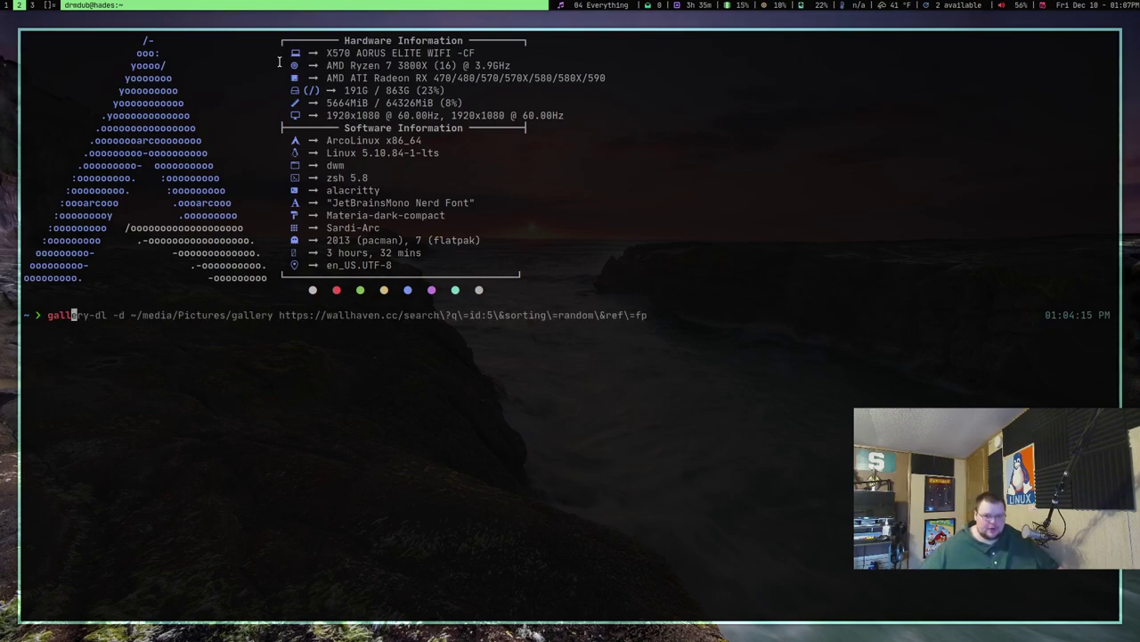
text(ery-dl -d ~)
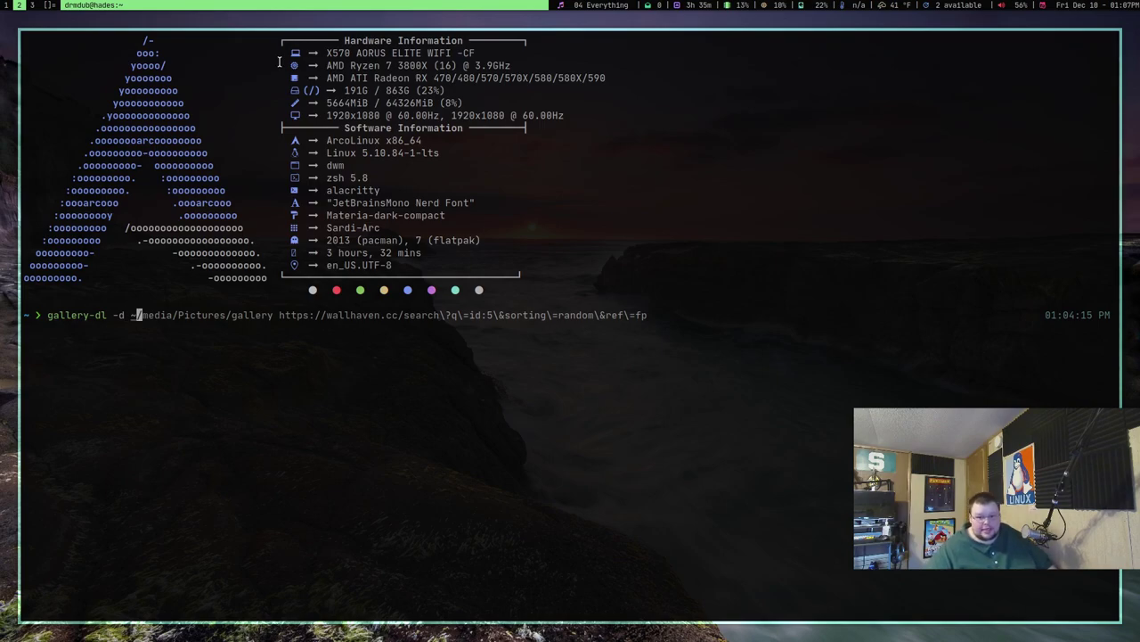
key(Right)
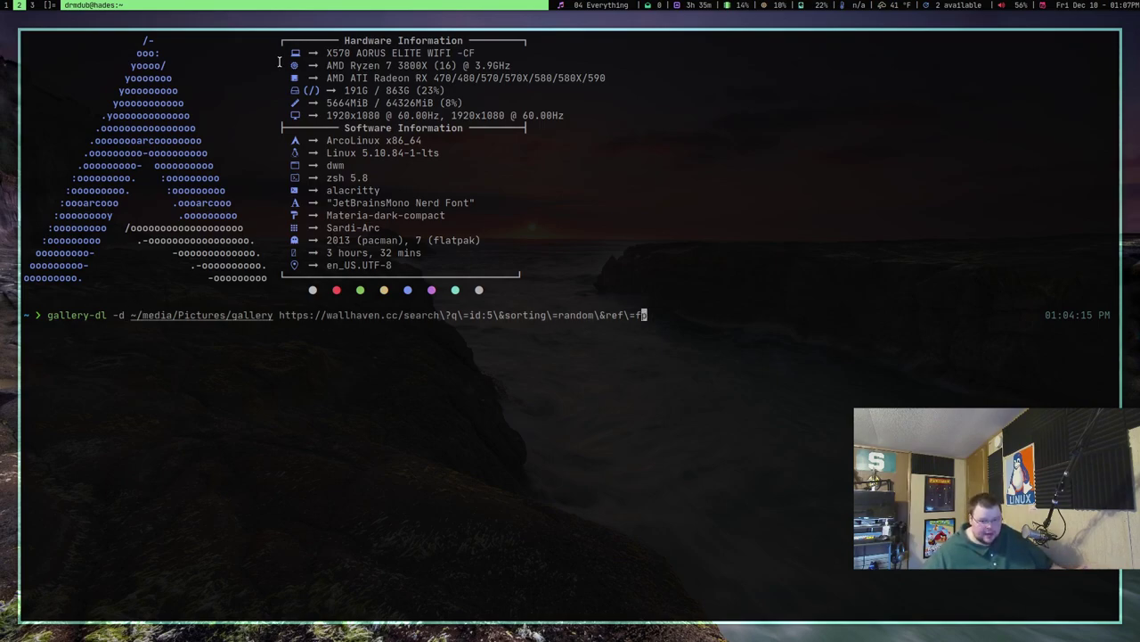
key(Left)
key(Left)
key(Left)
key(Left)
key(Left)
key(Left)
key(Left)
key(Left)
key(Left)
key(Left)
key(Left)
key(Left)
key(Left)
key(Left)
key(Left)
key(Left)
key(Left)
key(Left)
key(Left)
key(Left)
key(Left)
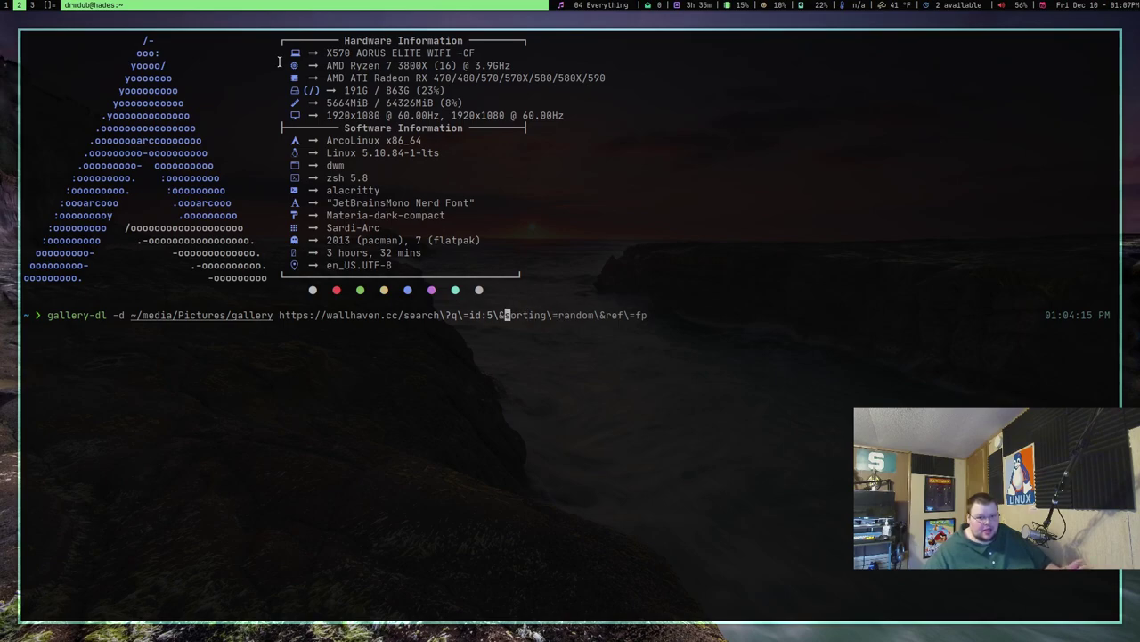
key(Left)
key(Left)
key(Left)
key(Left)
key(Left)
key(Left)
key(Left)
key(Left)
key(Left)
key(Left)
key(Left)
key(Left)
key(Left)
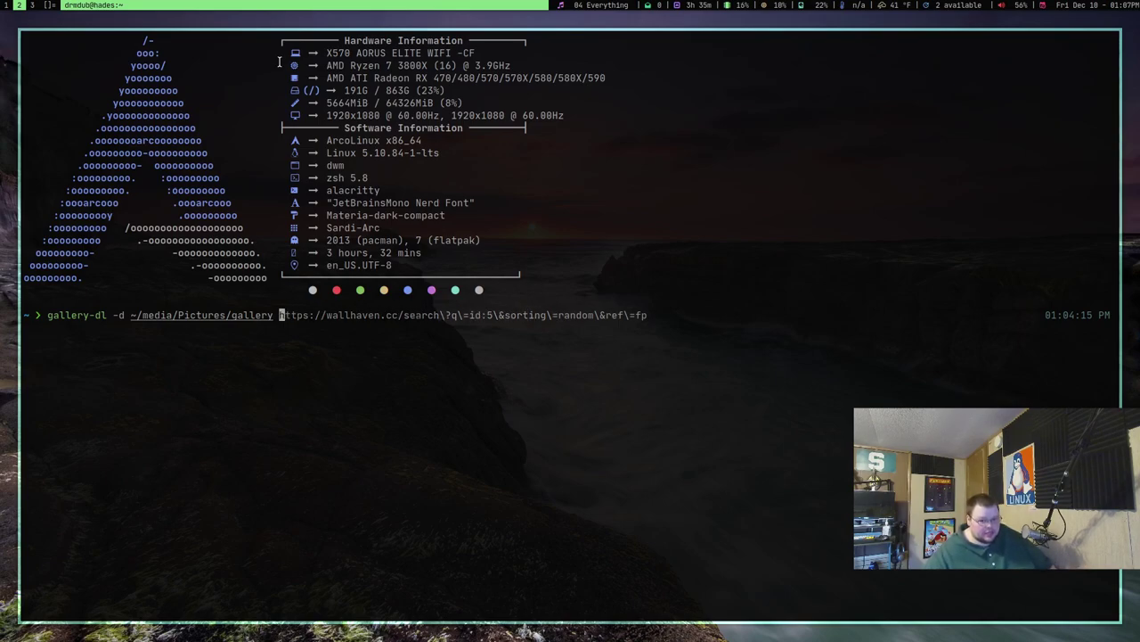
key(ctrl+k)
text(https://wallhaven.cc/search\?q\=linux\&page\=2)
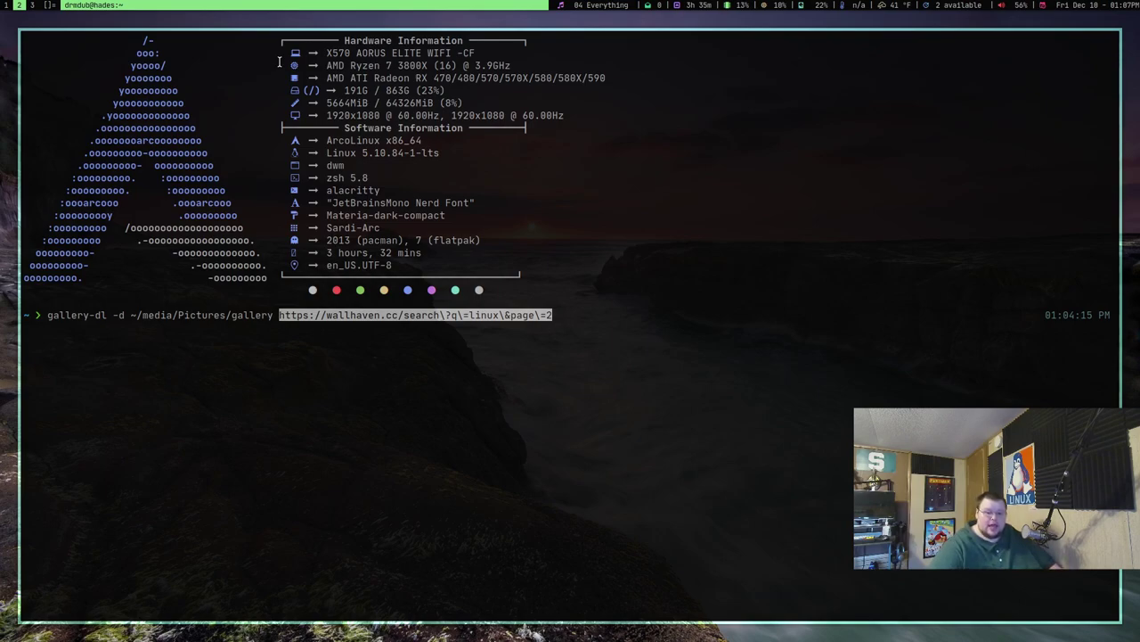
key(Return)
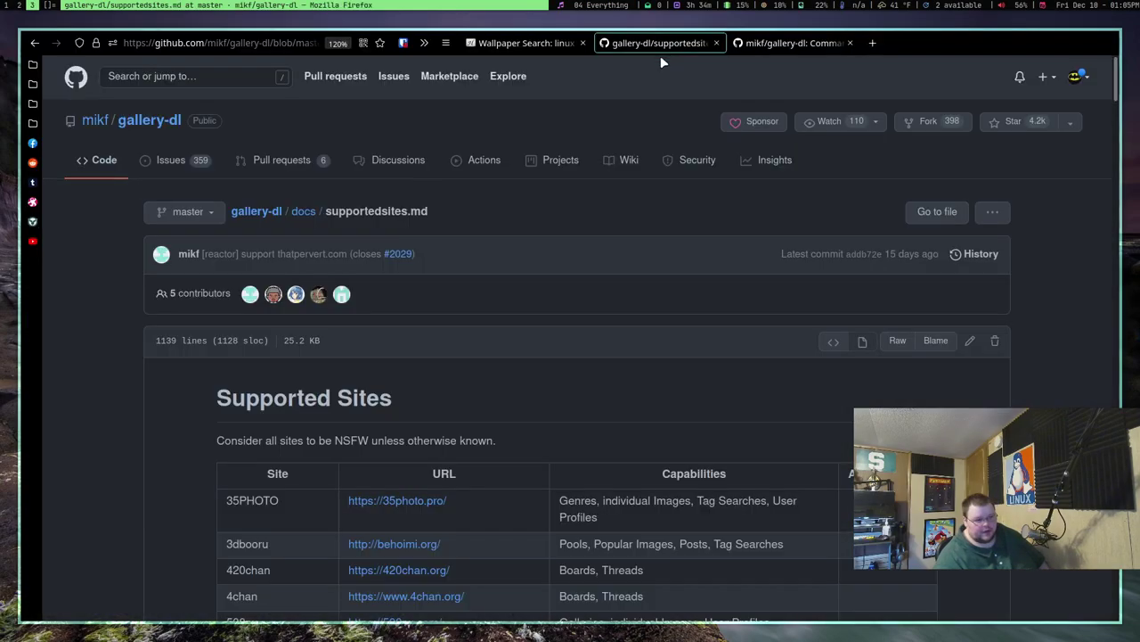
- Scroll gallery-dl's supported sites table and highlight the imgur and Instagram entries
scroll(553, 313, down, 7)
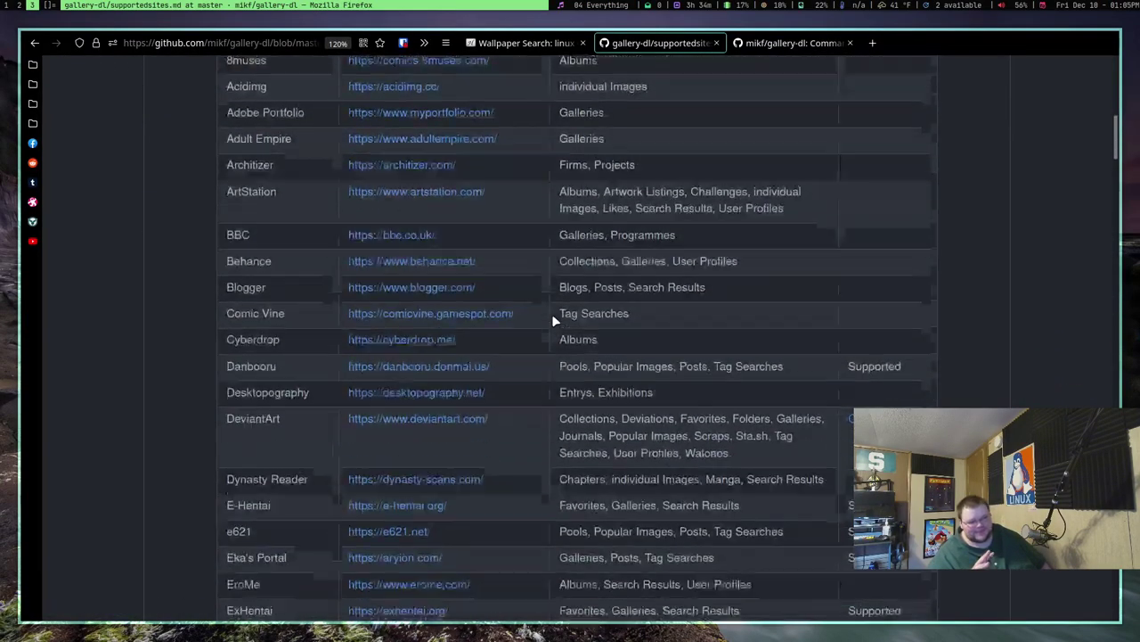
scroll(553, 319, down, 2)
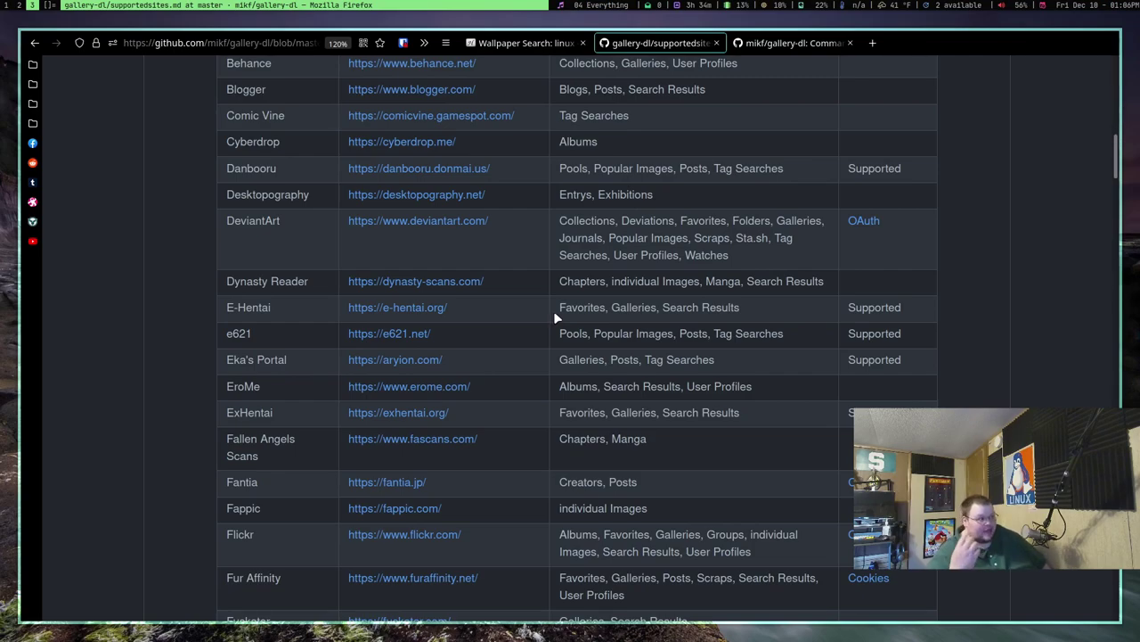
scroll(555, 317, down, 3)
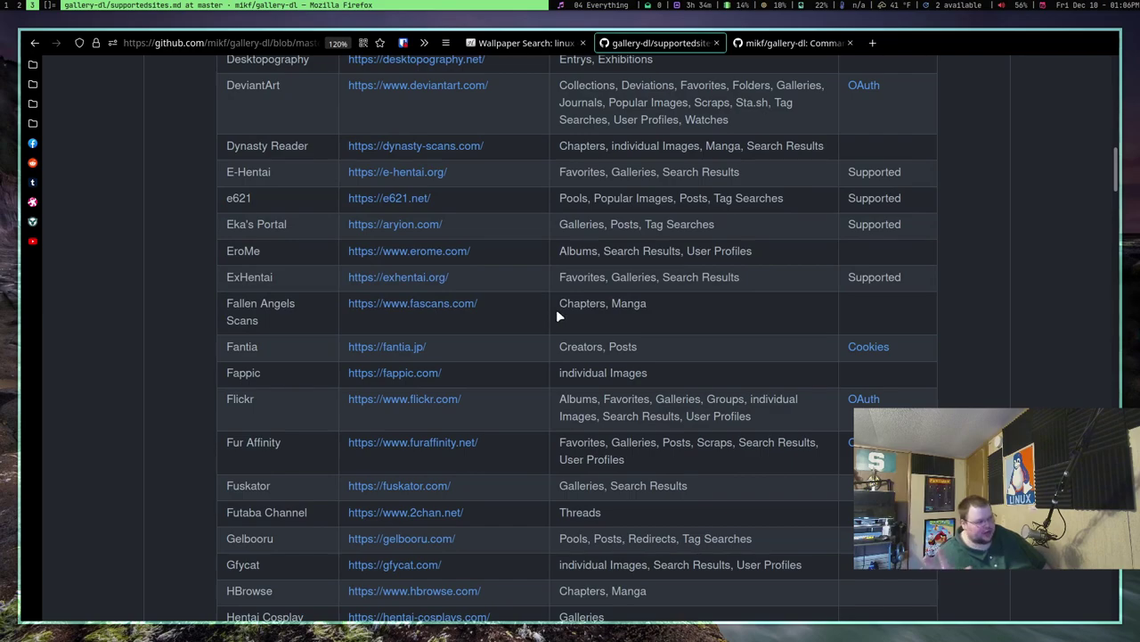
scroll(556, 309, down, 12)
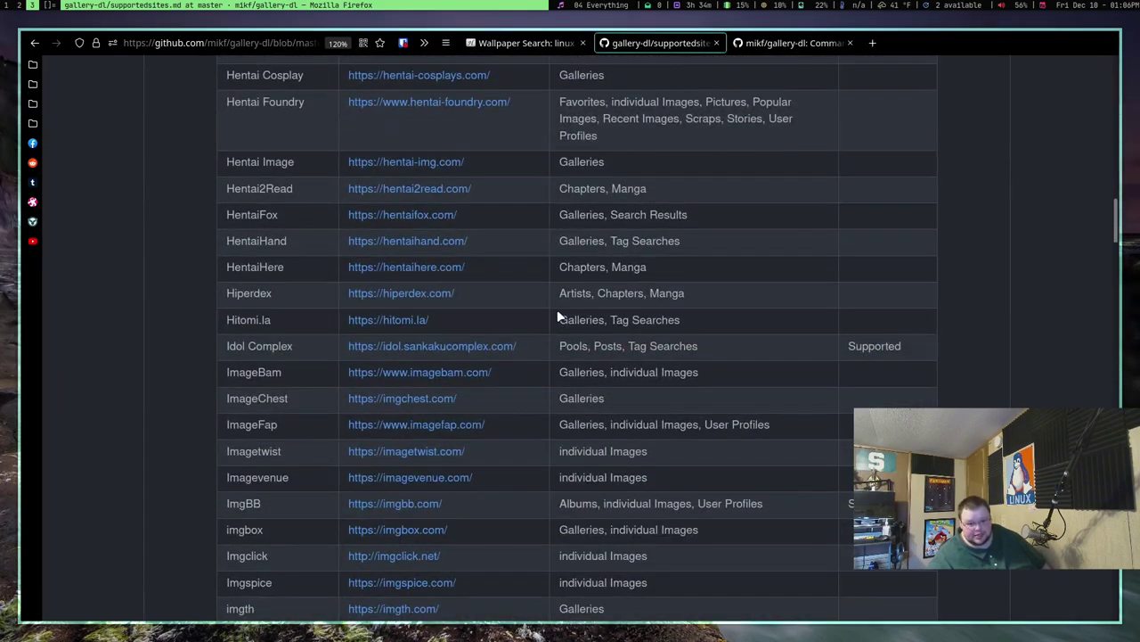
scroll(557, 315, down, 9)
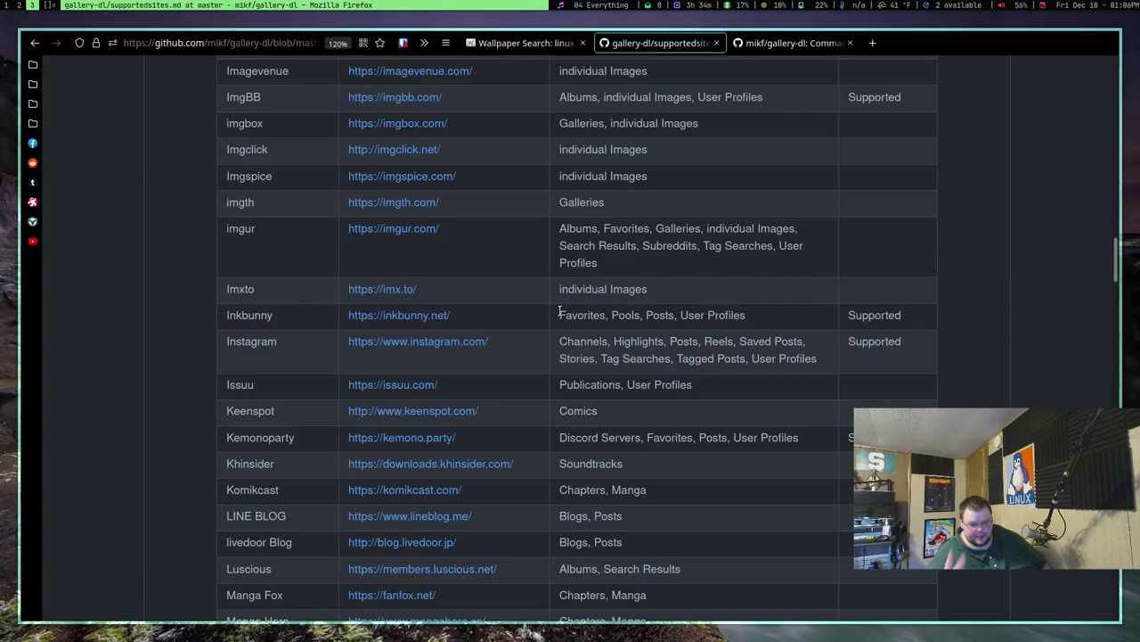
double_click(237, 228)
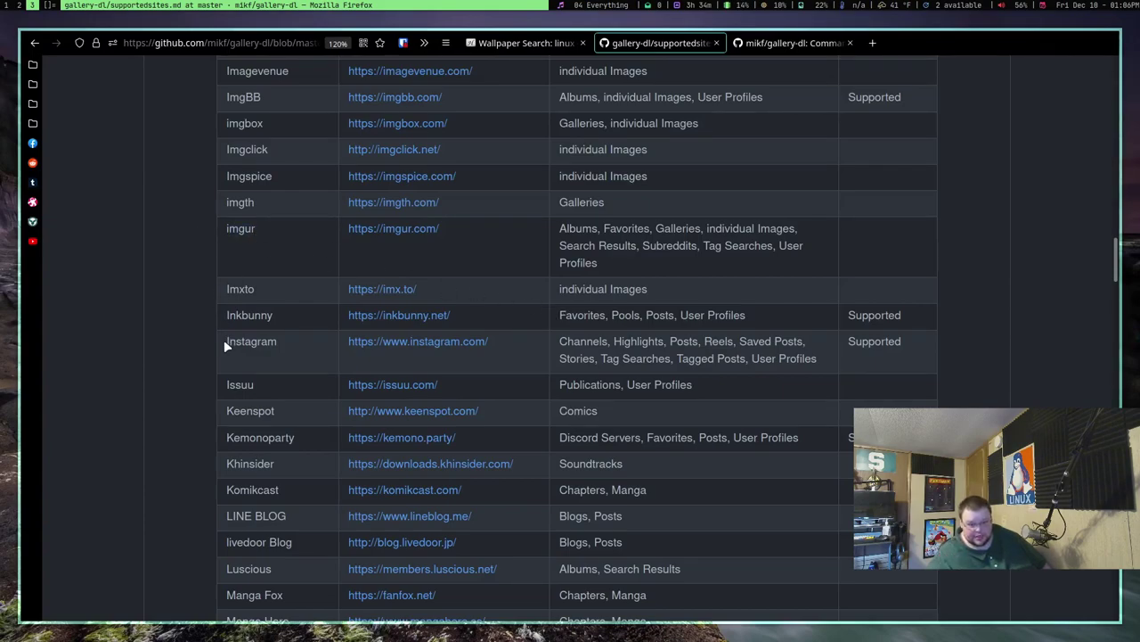
drag(224, 339, 268, 343)
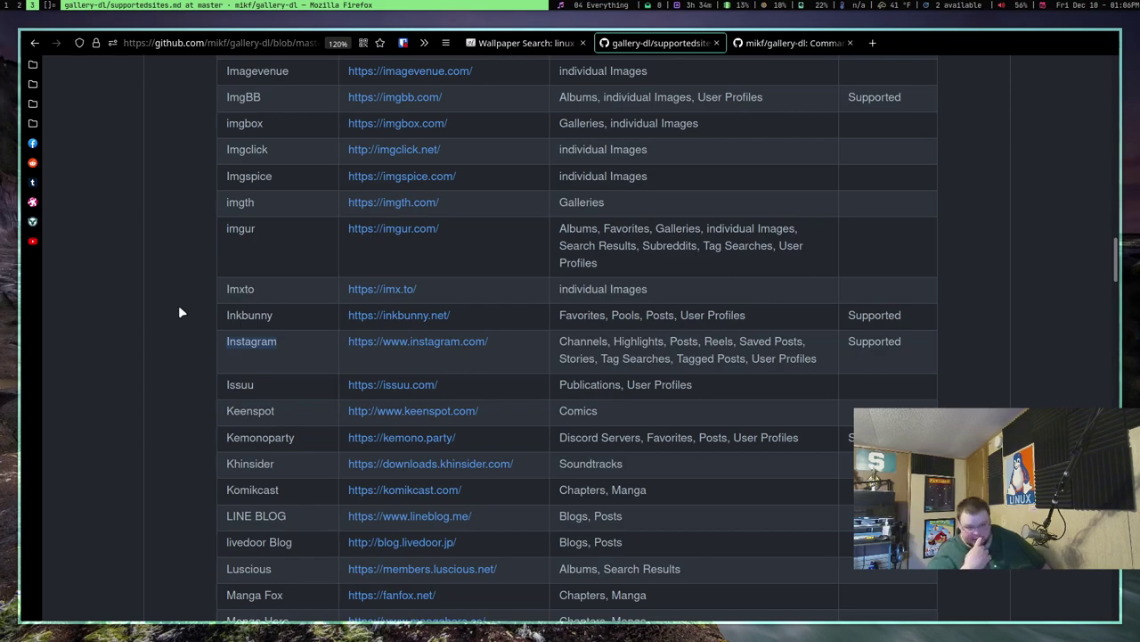
- Further down the table, highlight Tumblr, Twitter, and the Twitter content types supported
scroll(179, 305, down, 6)
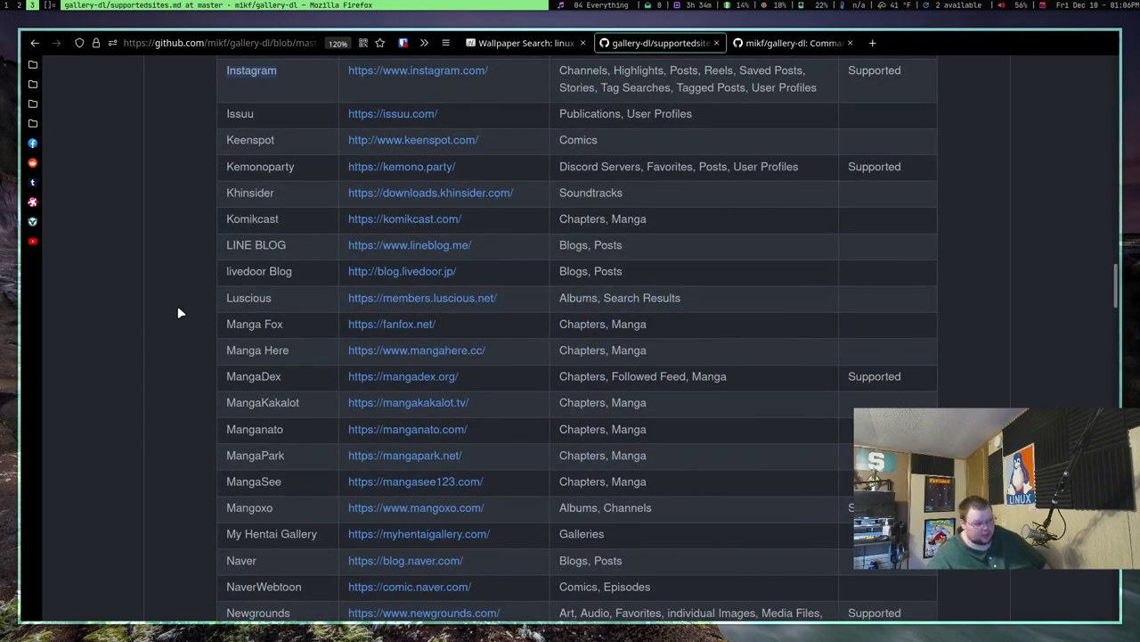
scroll(178, 307, down, 6)
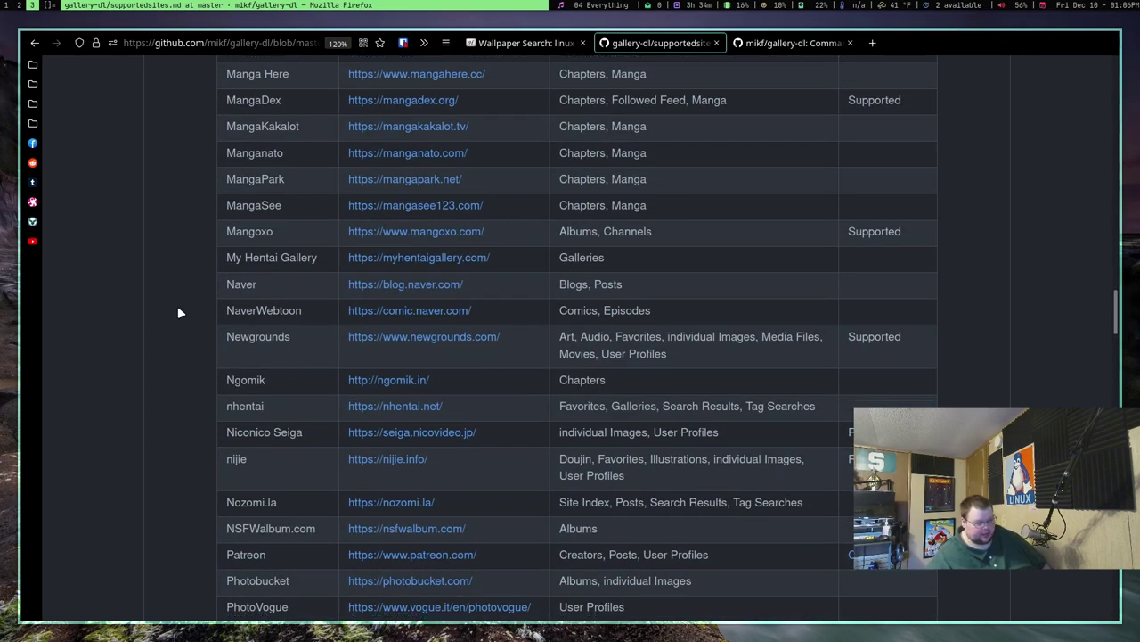
scroll(178, 311, down, 6)
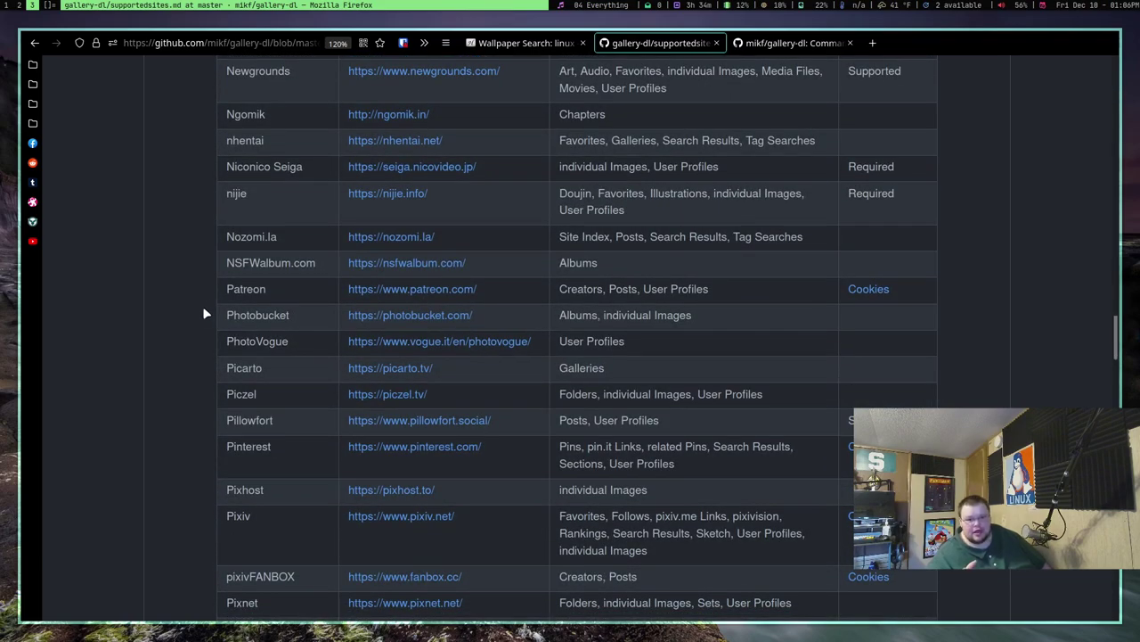
scroll(197, 335, down, 6)
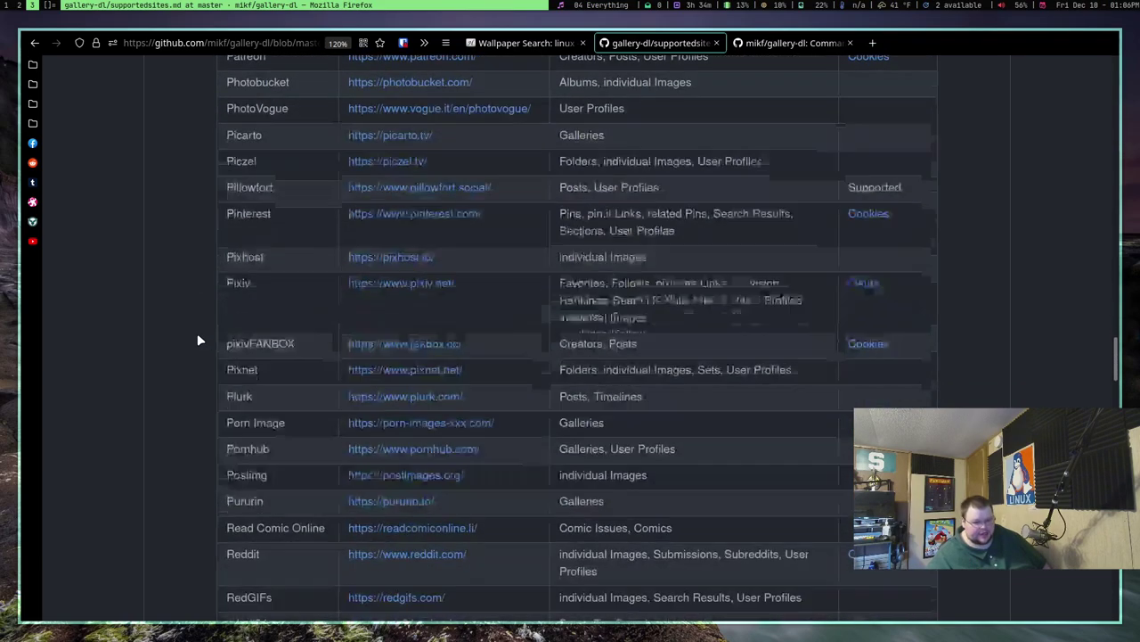
scroll(205, 345, down, 6)
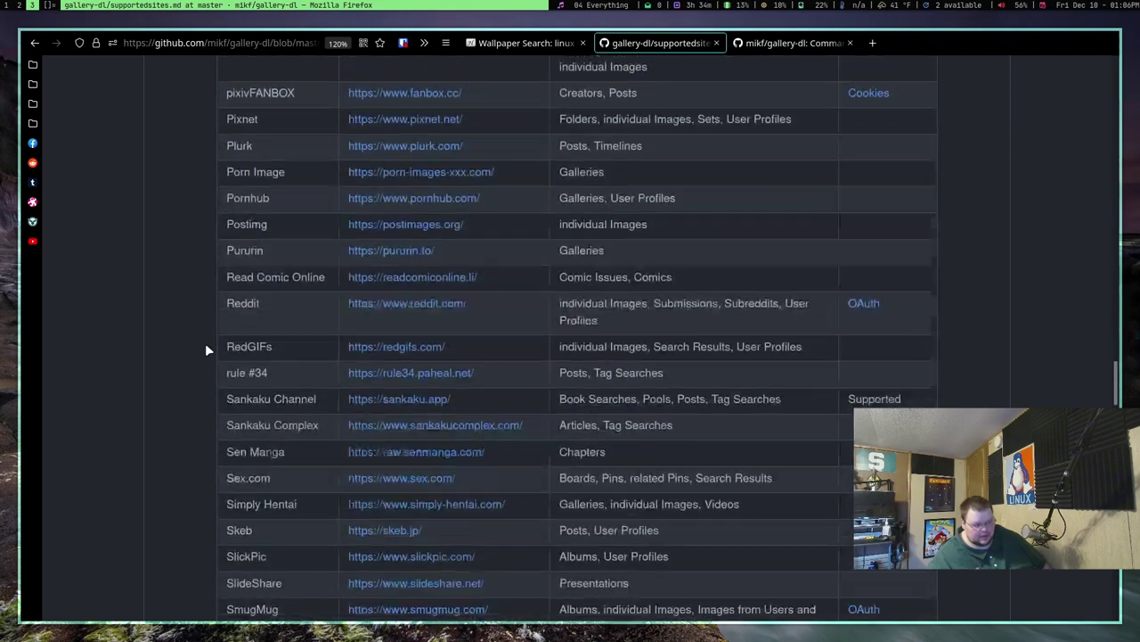
scroll(205, 348, down, 9)
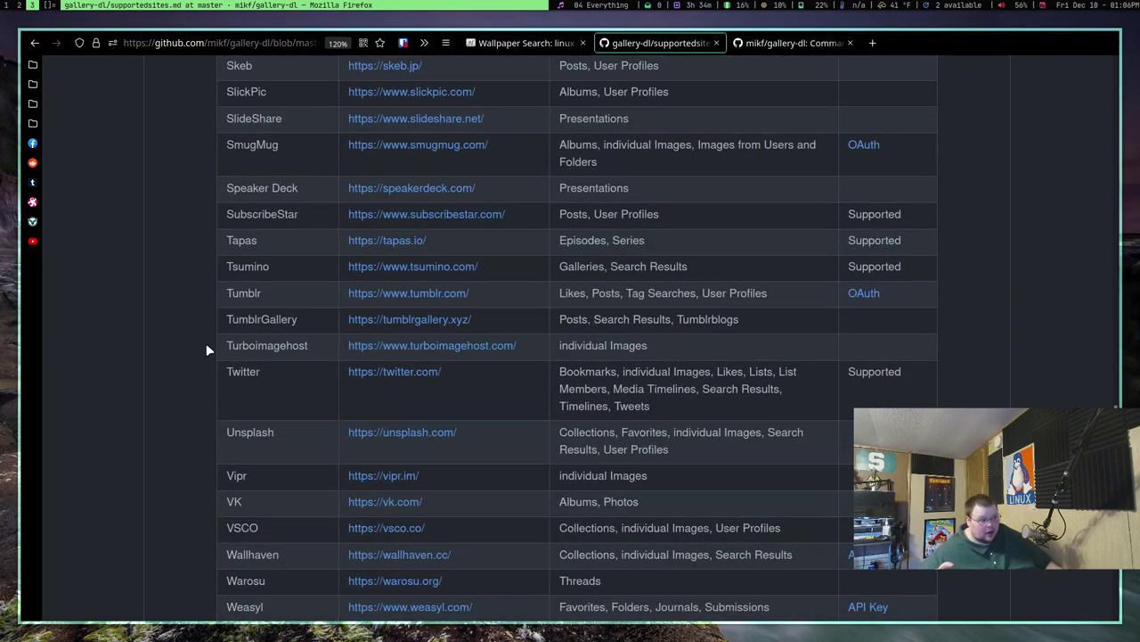
drag(223, 293, 271, 294)
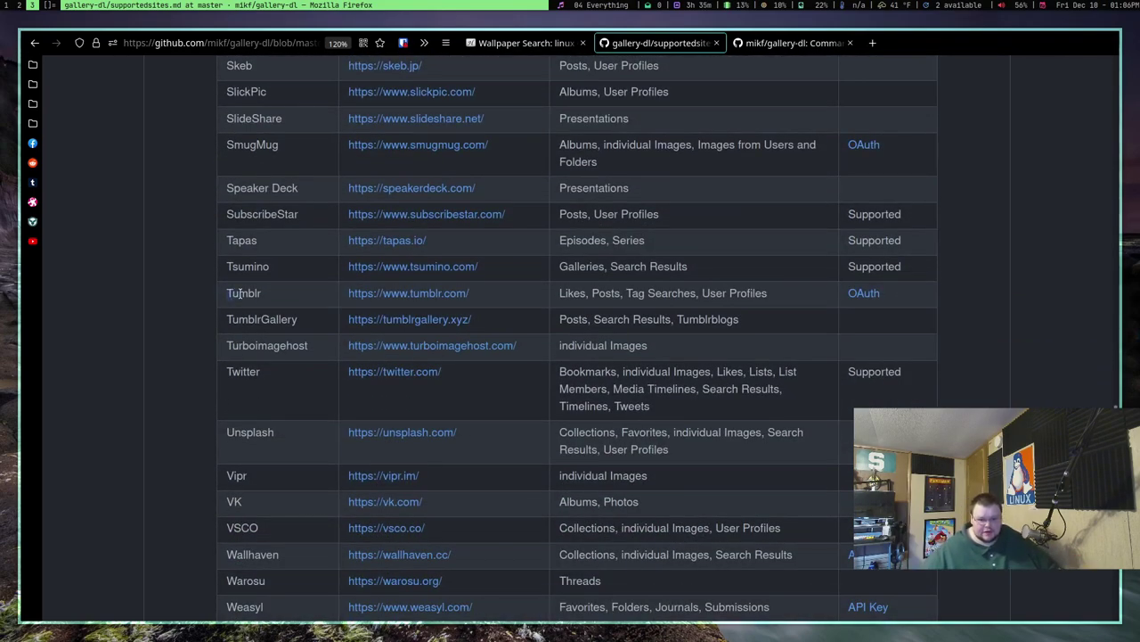
drag(224, 374, 267, 374)
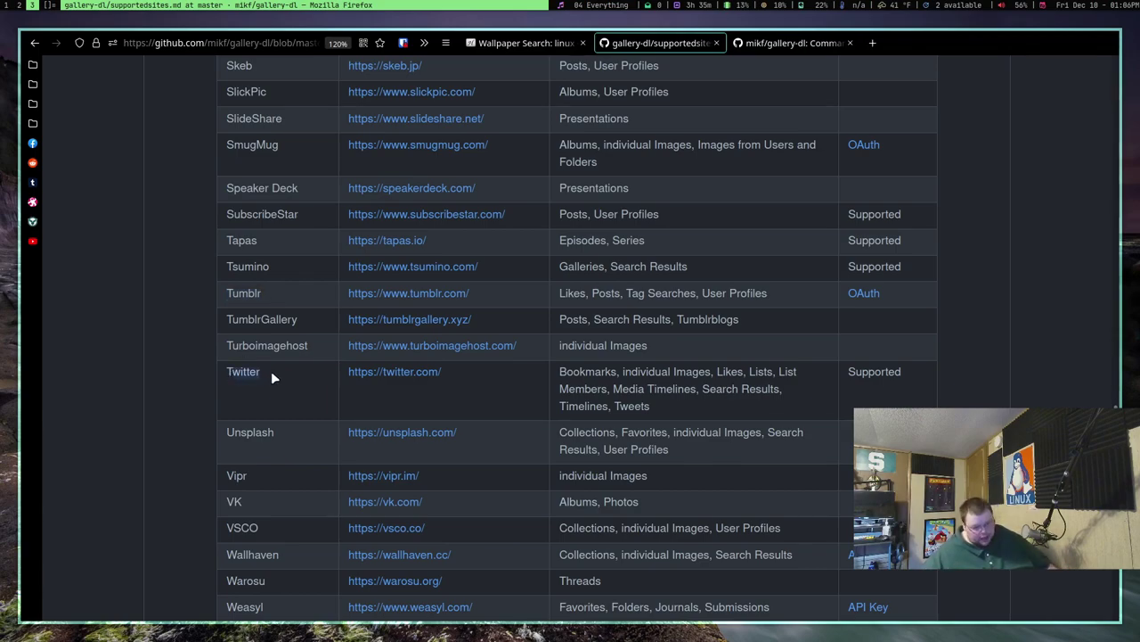
drag(560, 375, 698, 414)
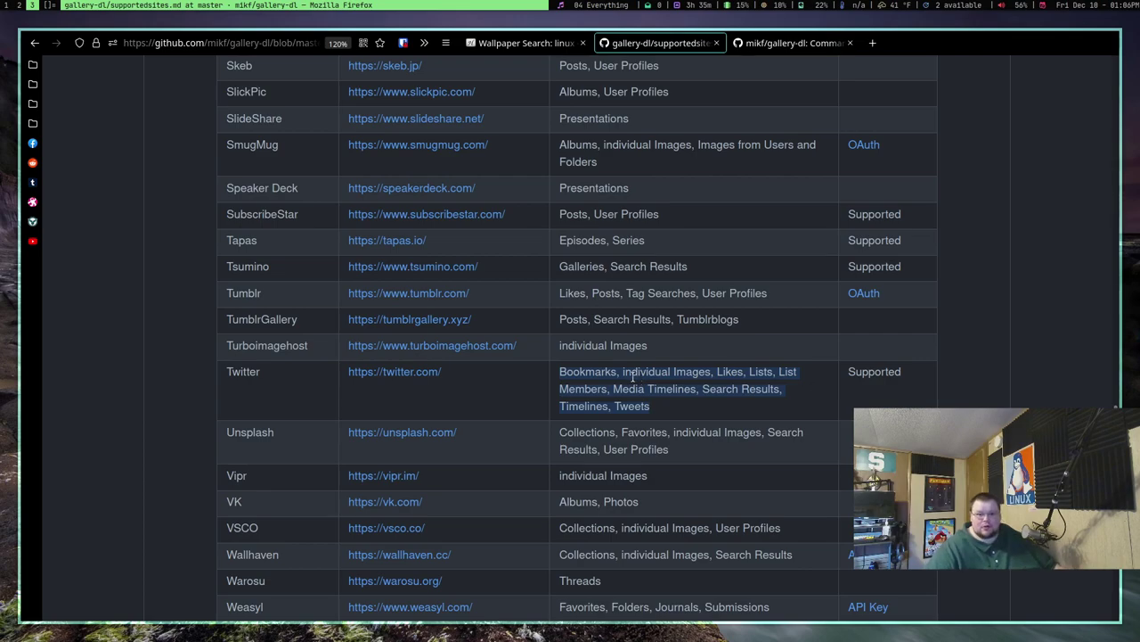
- Highlight Pinterest and its supported content, then return to the terminal running the download
scroll(629, 367, up, 10)
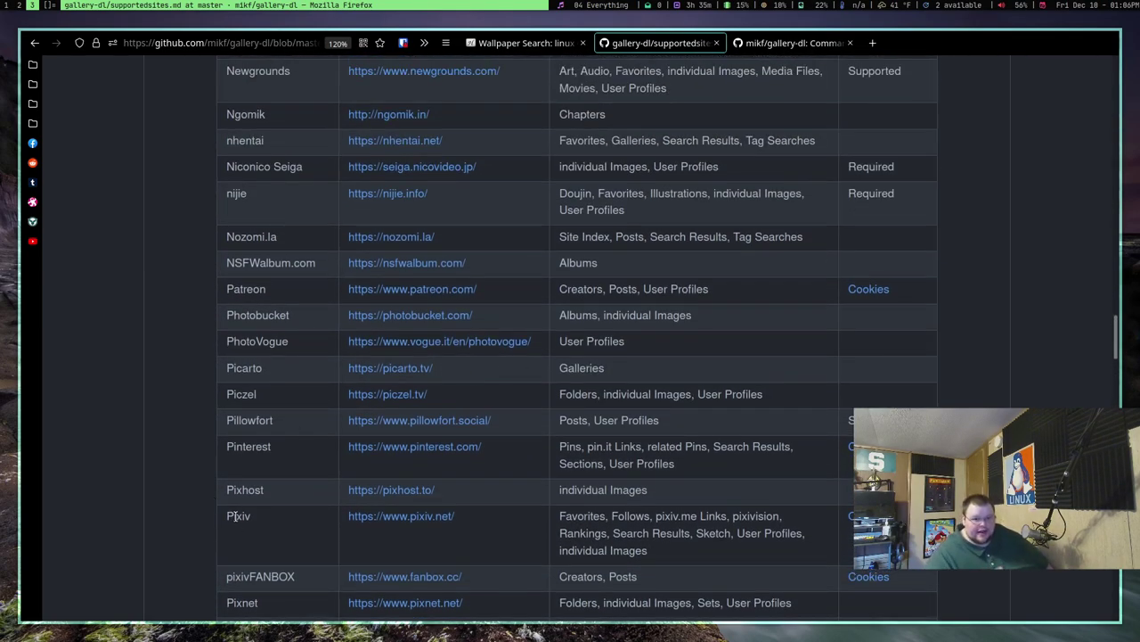
double_click(247, 446)
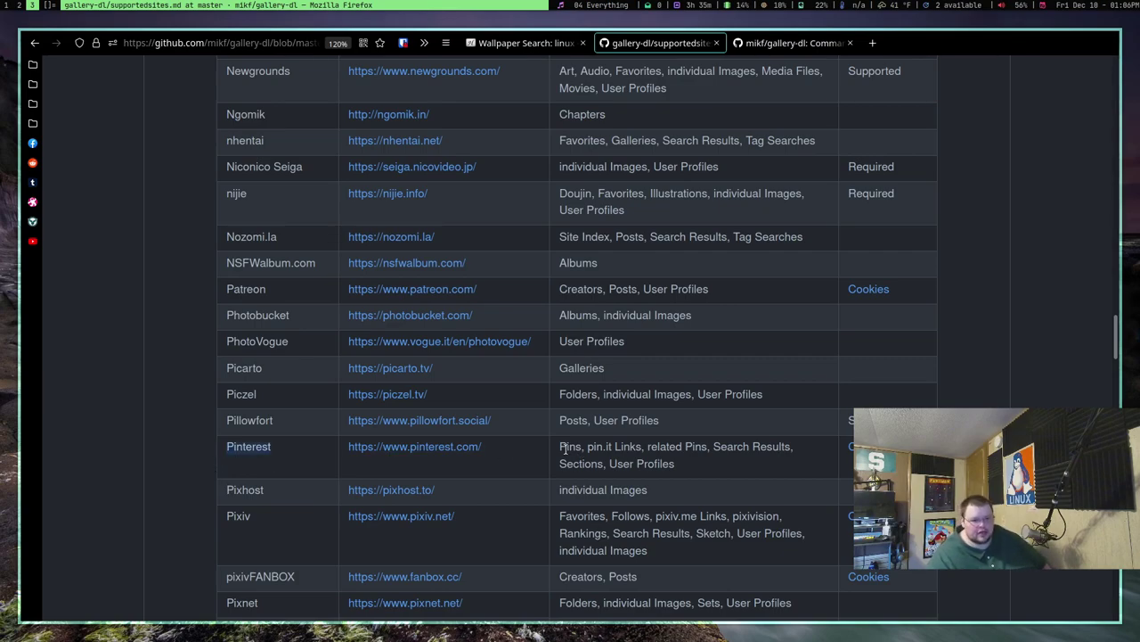
drag(559, 447, 696, 462)
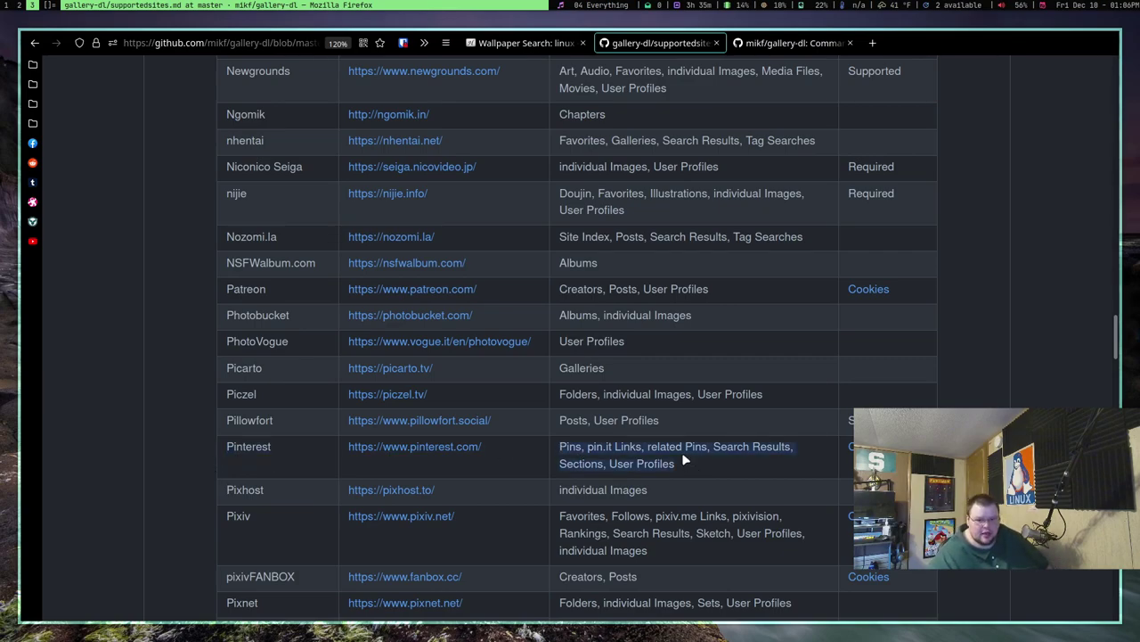
scroll(679, 456, down, 10)
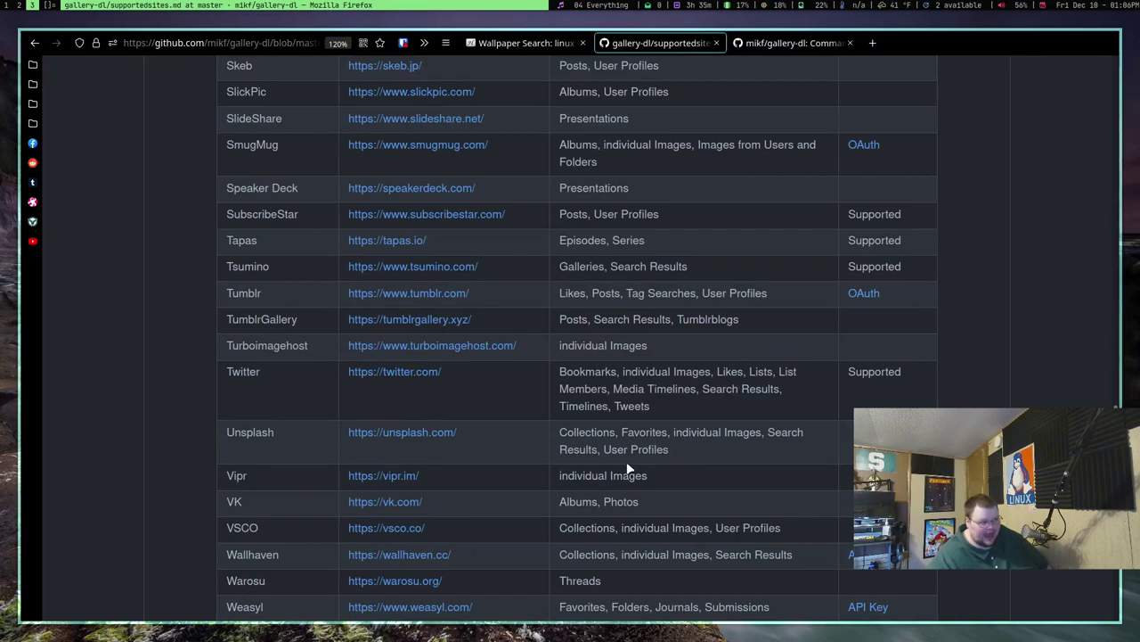
key(super+2)
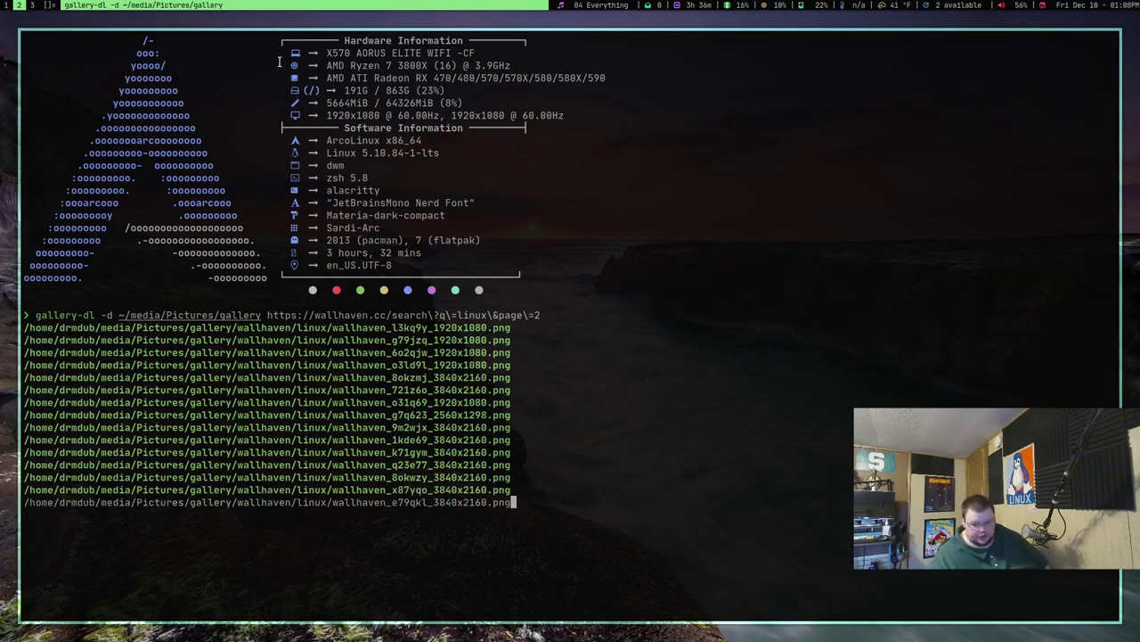
- Stop the download, change into media/Pictures/gallery/wallhaven/ and list its contents
key(ctrl+c)
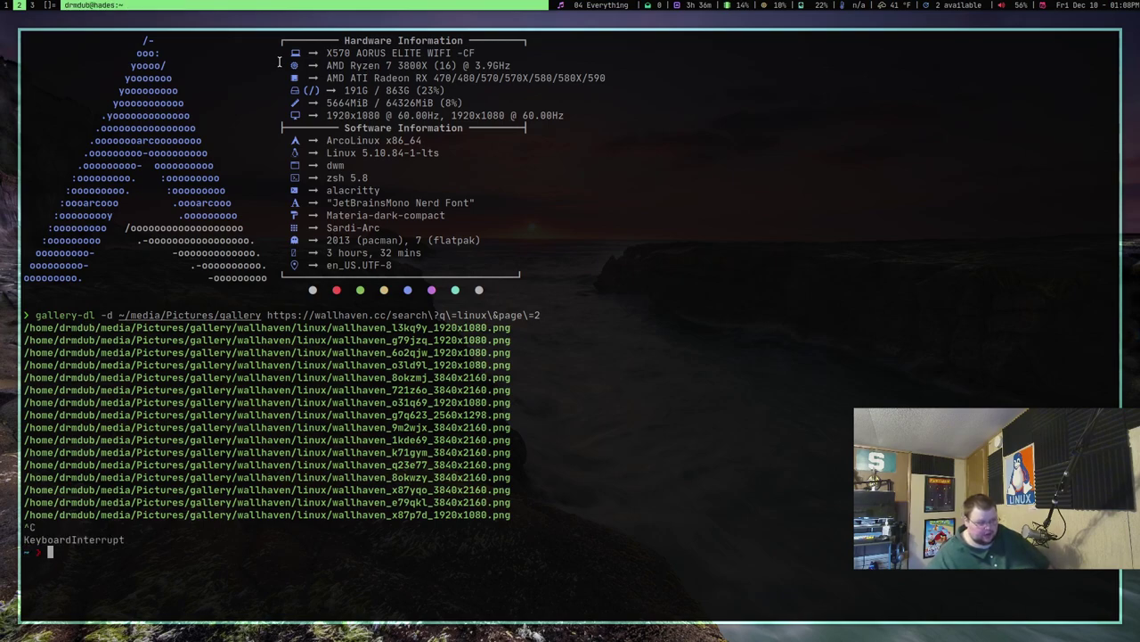
text(cd )
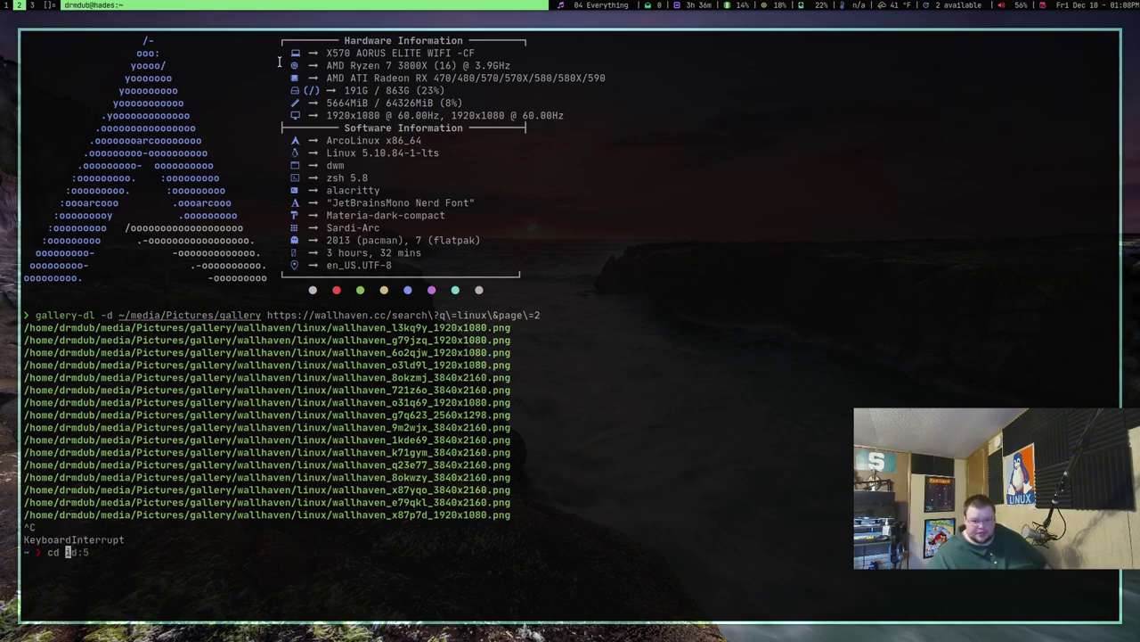
text(media/Pictures/)
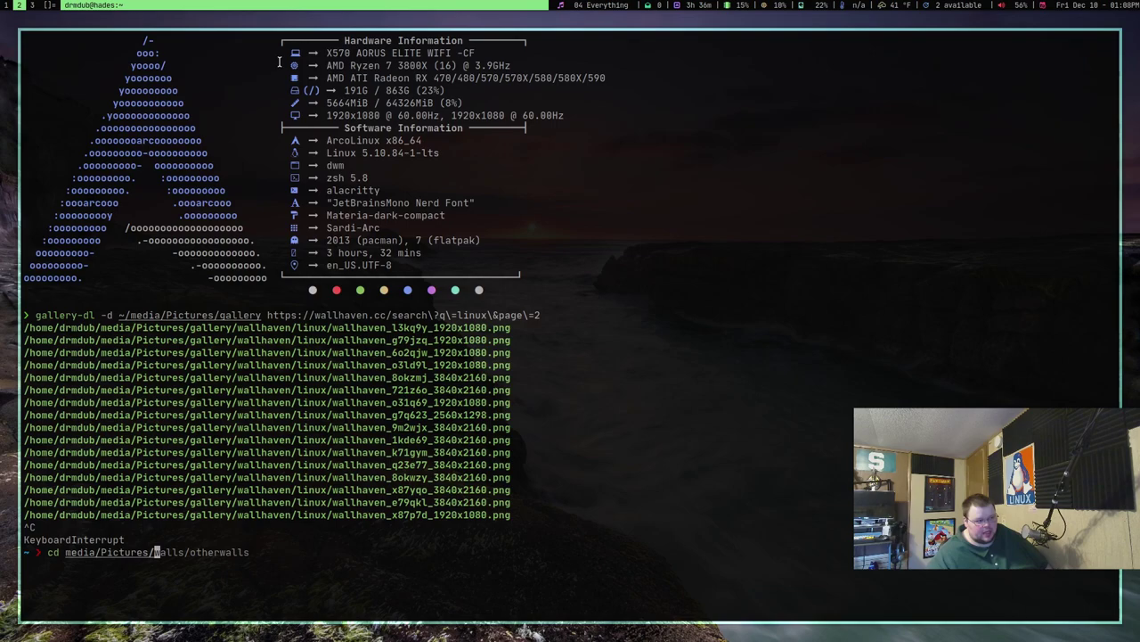
text(gallery/wallhaven/)
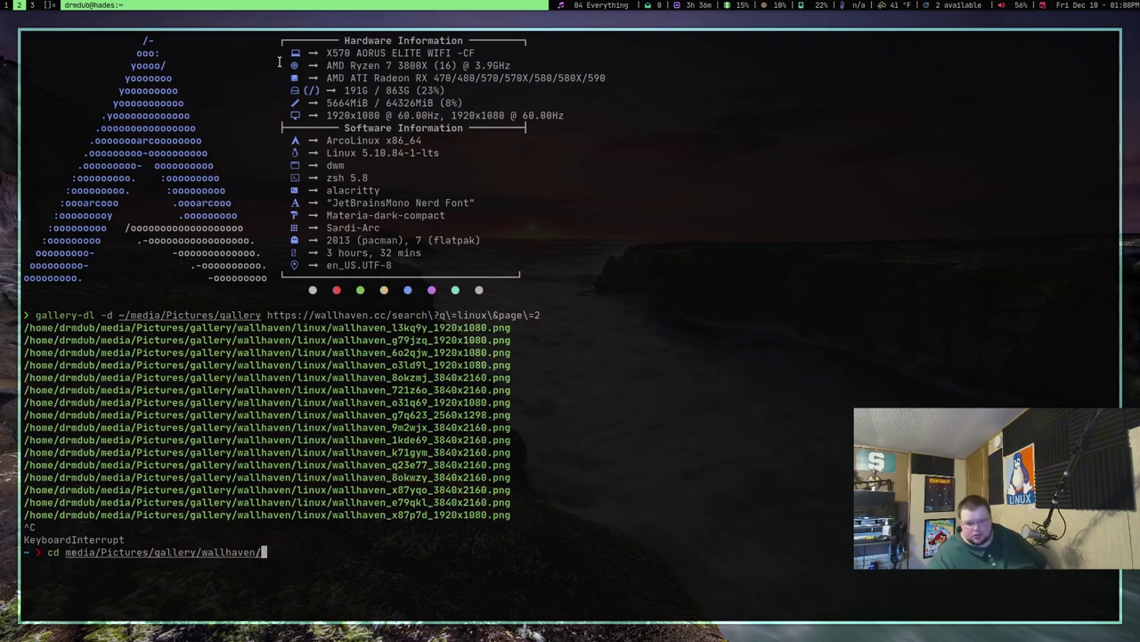
key(Return)
text(ls)
key(Return)
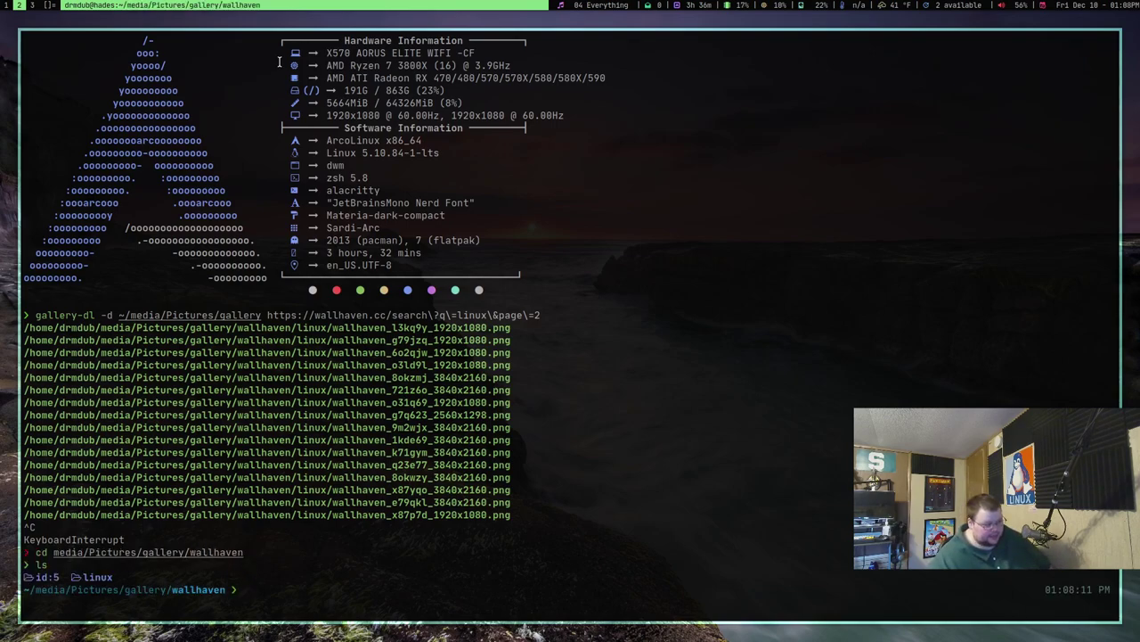
- Move into the linux/ folder and list the downloaded wallpaper files
text(cd linux/)
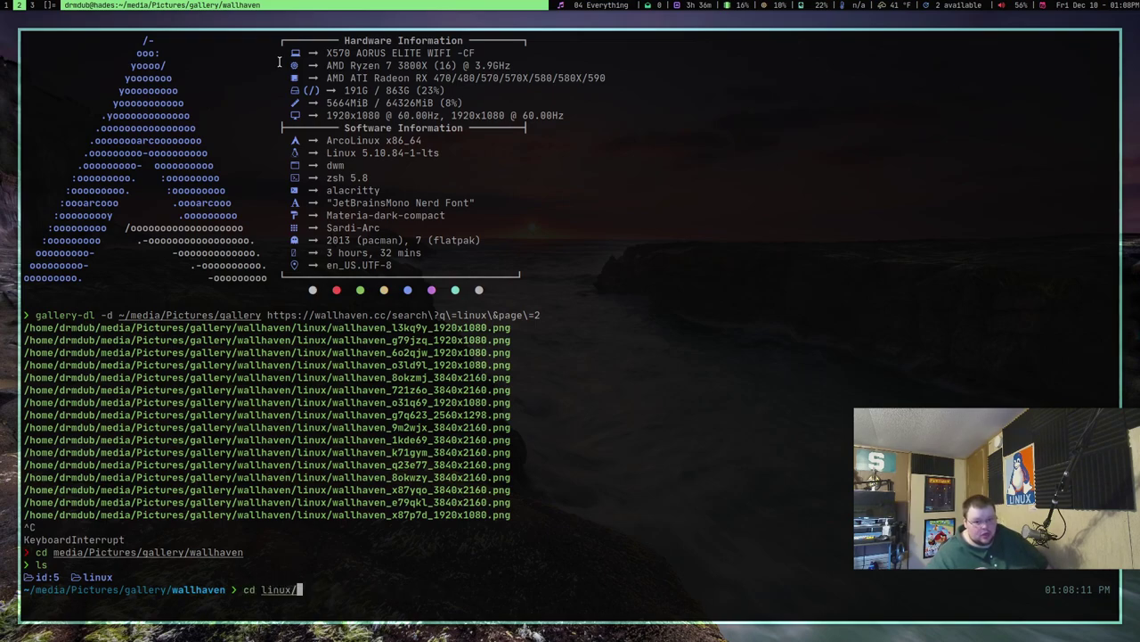
key(Return)
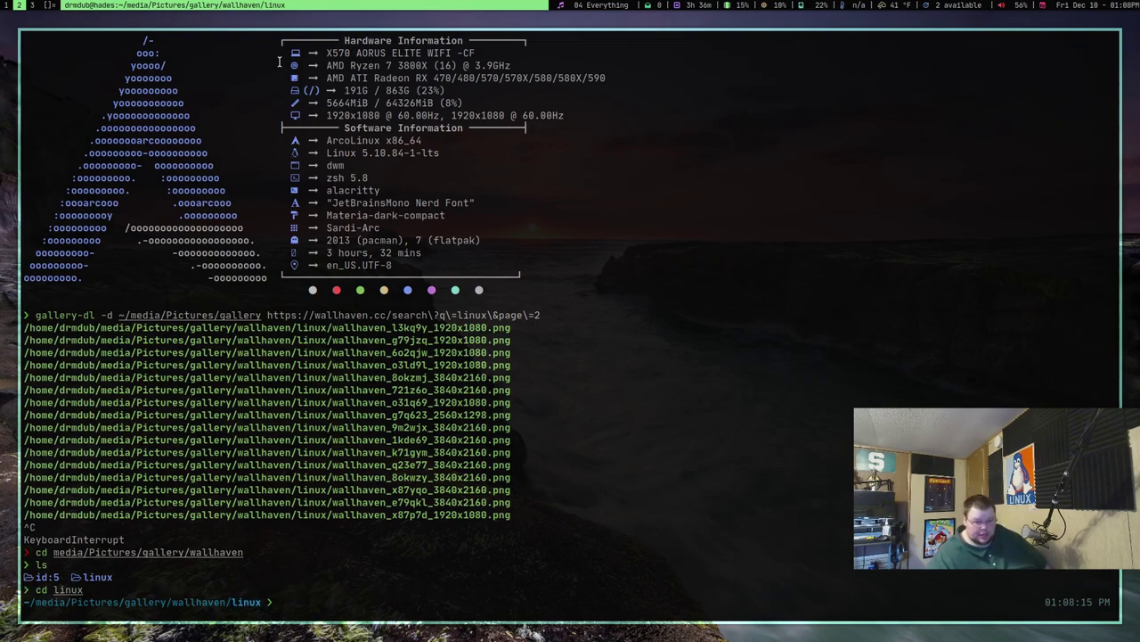
text(ls)
key(Return)
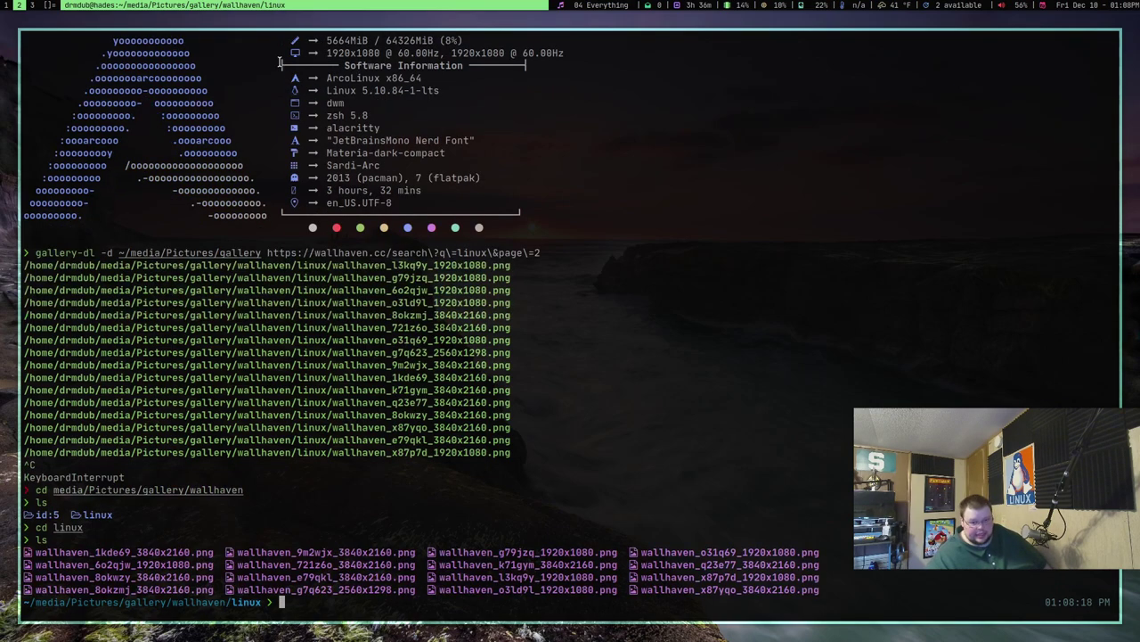
- Launch ranger in the linux folder and step down through the wallpaper previews
text(ranger)
key(Return)
key(j)
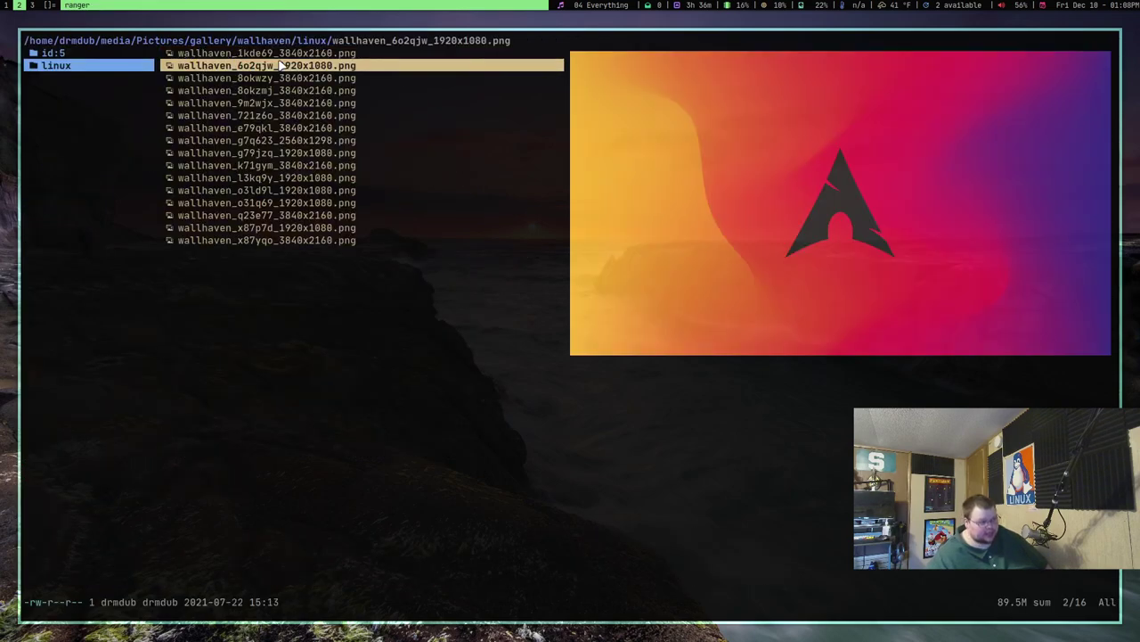
key(j)
key(j)
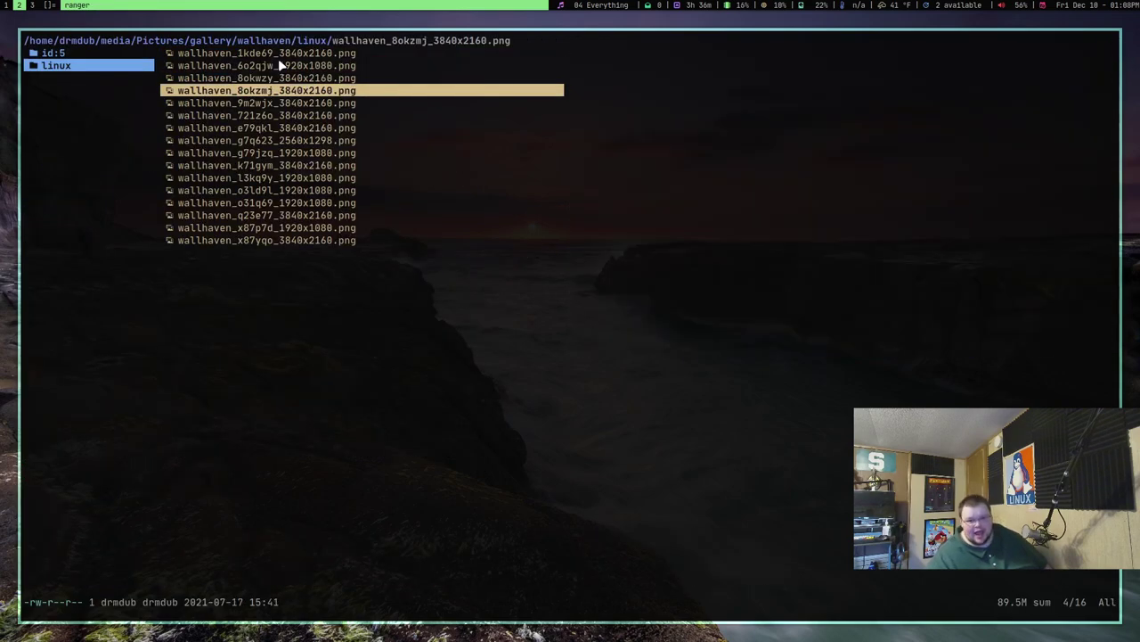
key(j)
key(j)
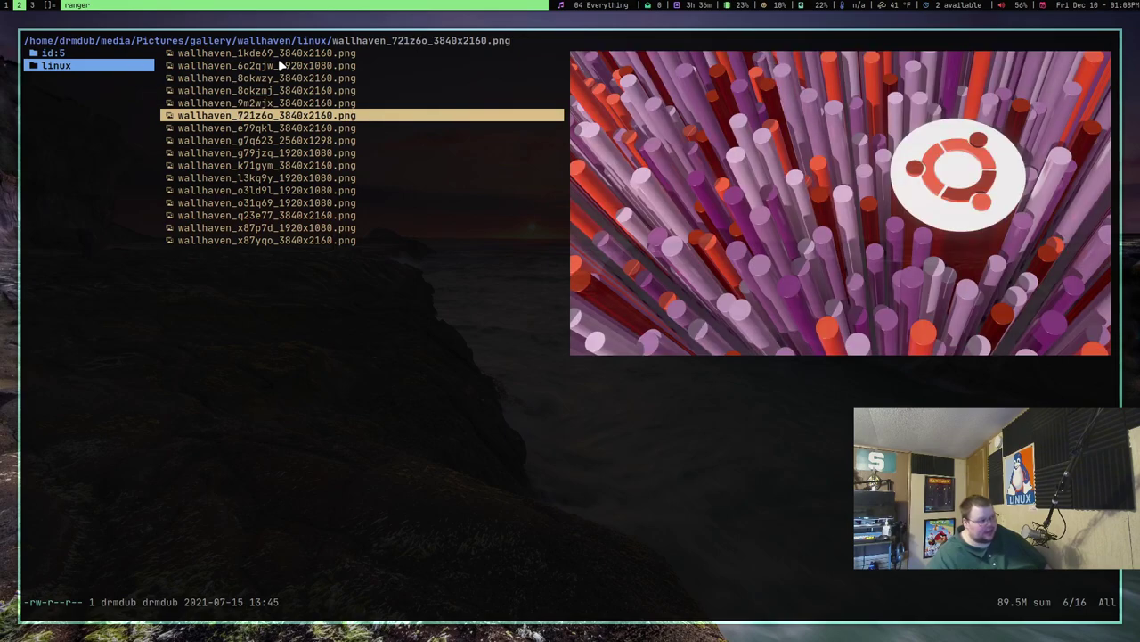
key(j)
key(j)
key(j)
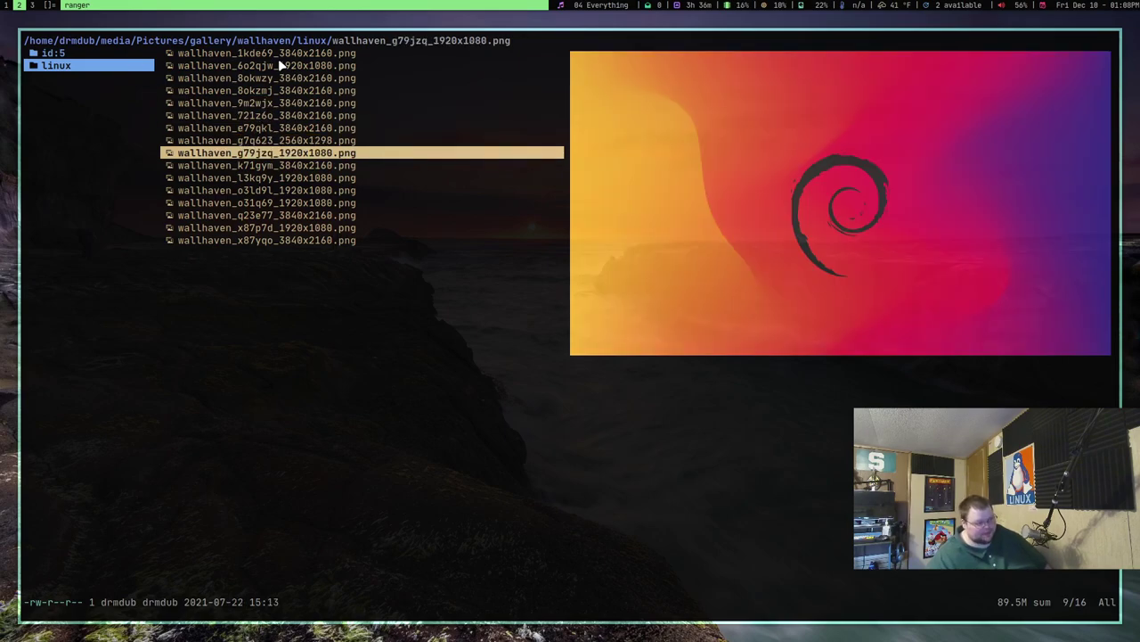
key(j)
key(j)
key(j)
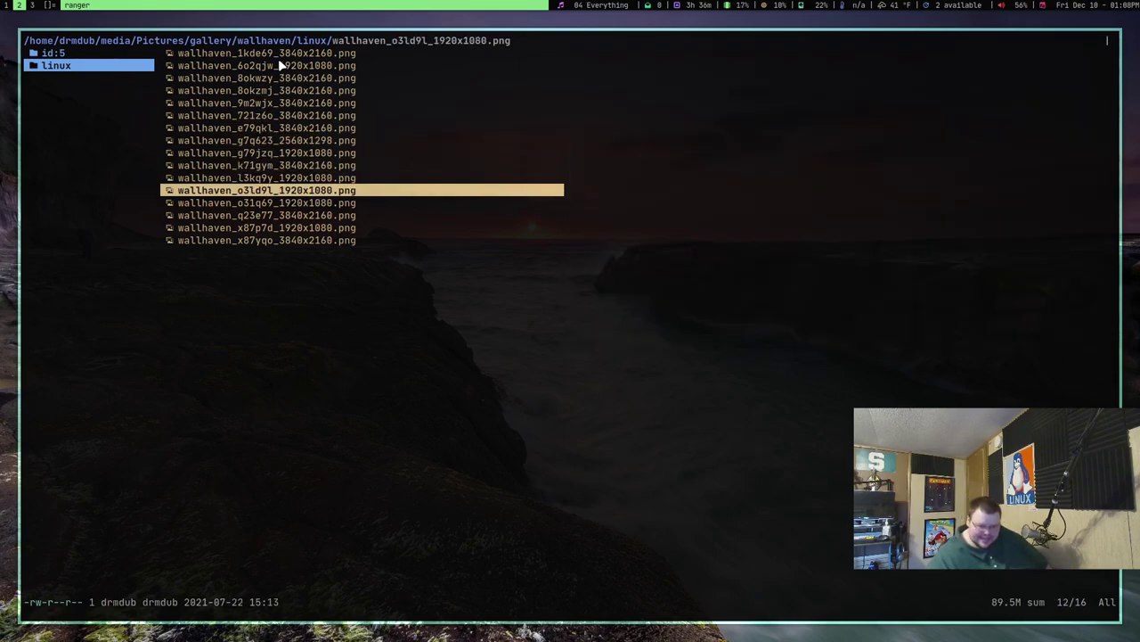
key(j)
key(j)
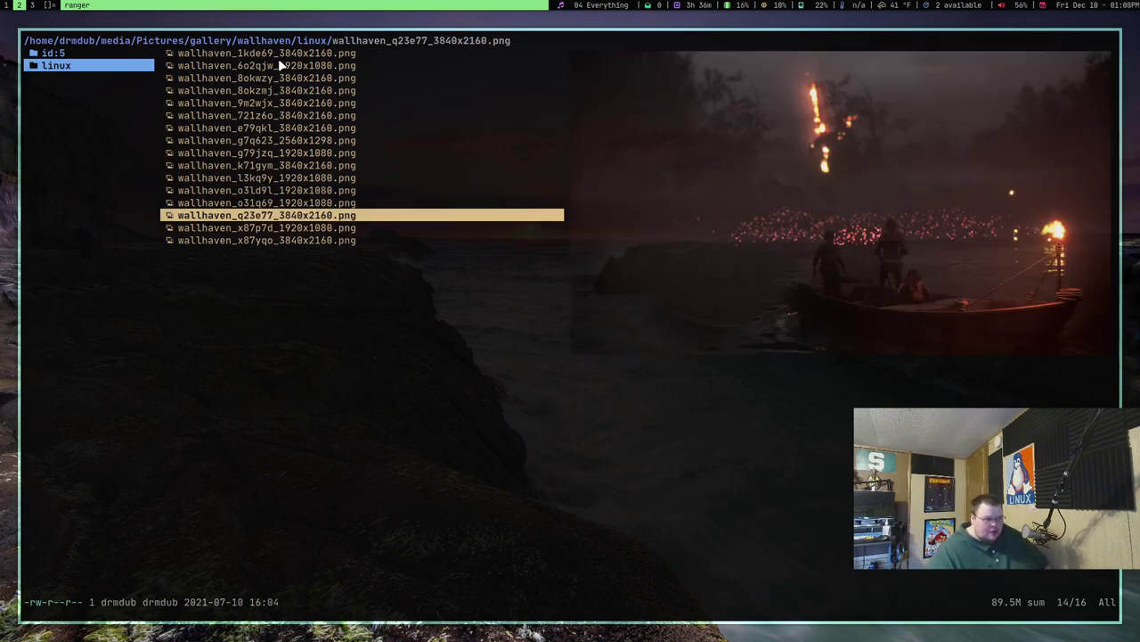
key(j)
- Go back to wallhaven_o3ld9l_1920x1080.png and set it as the desktop wallpaper
key(k)
key(k)
key(k)
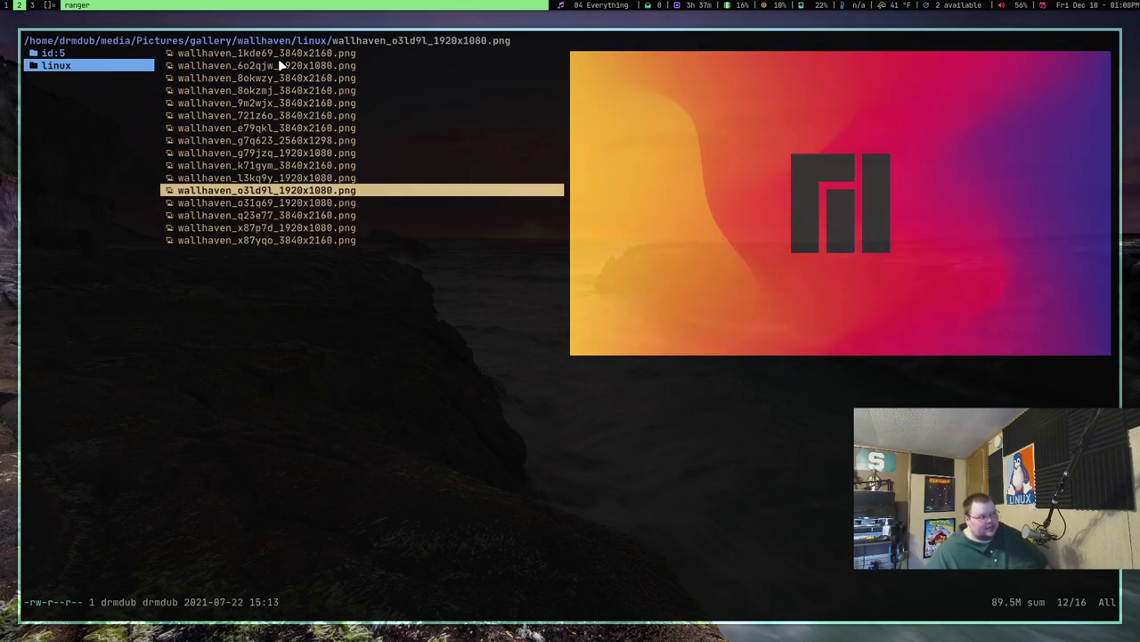
key(b)
key(g)
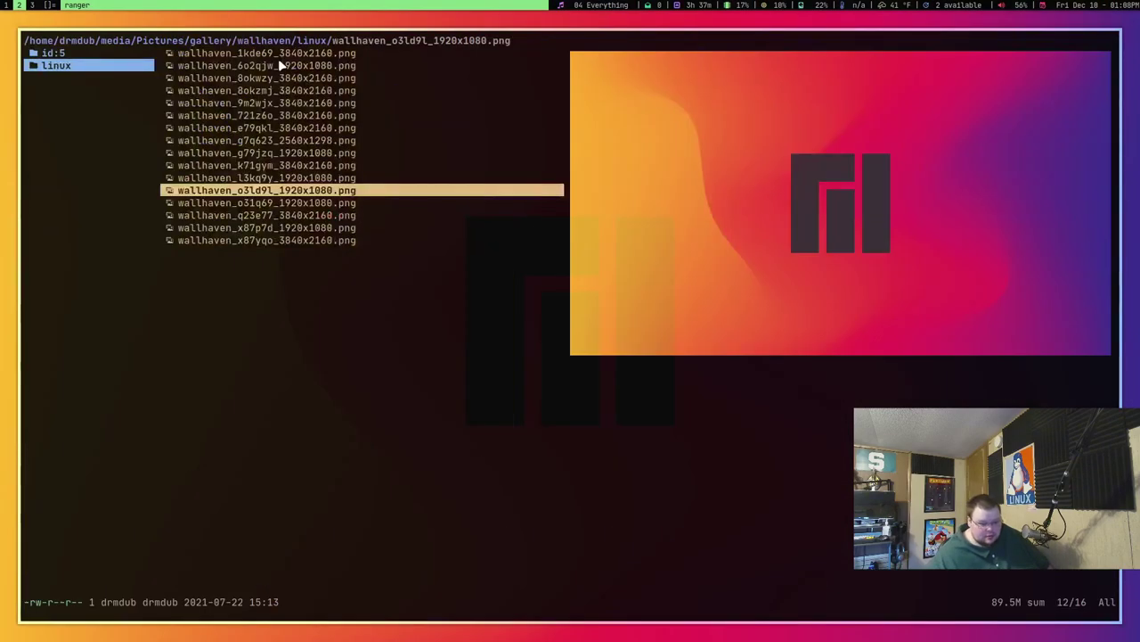